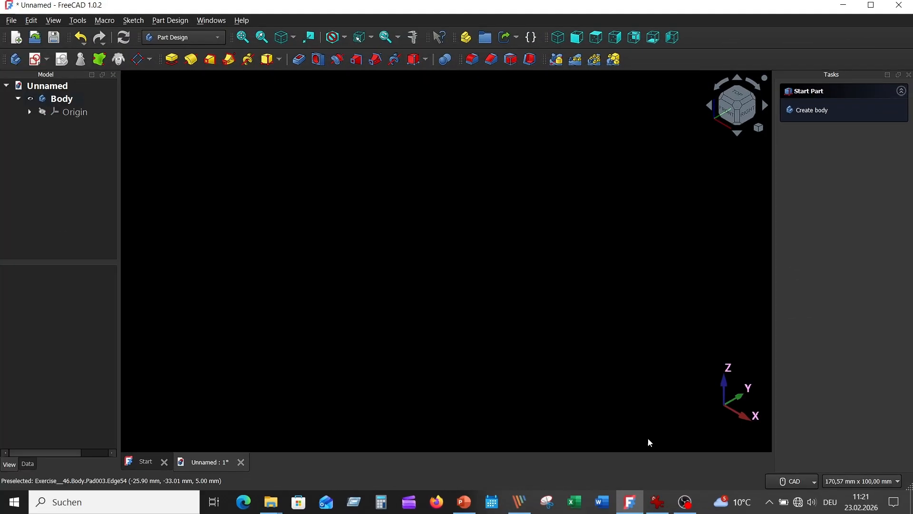
Check the reference drawing Picture_08.png, return to FreeCAD and start a sketch on the XY-plane
left_click(657, 502)
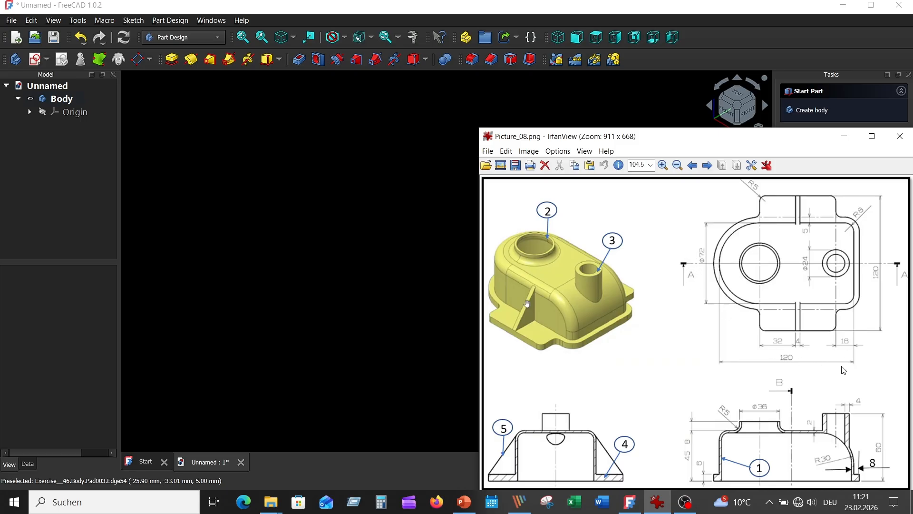
left_click(369, 212)
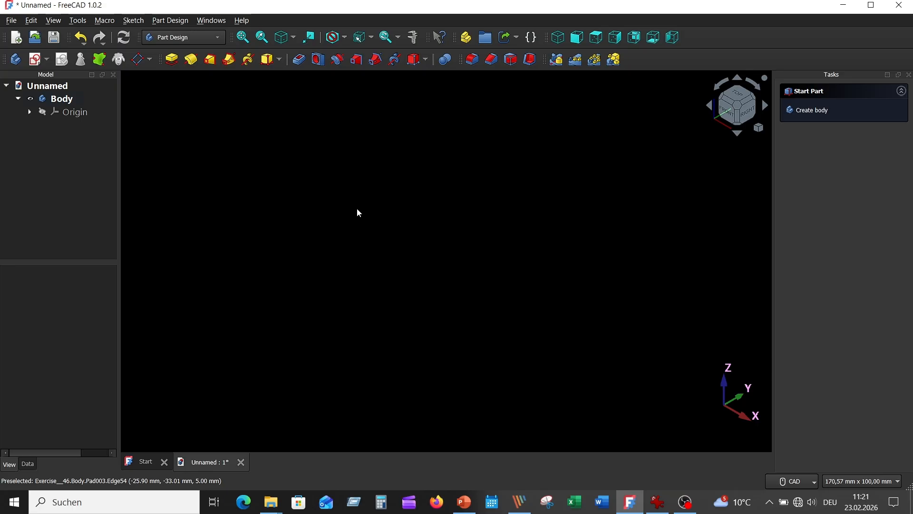
left_click(36, 60)
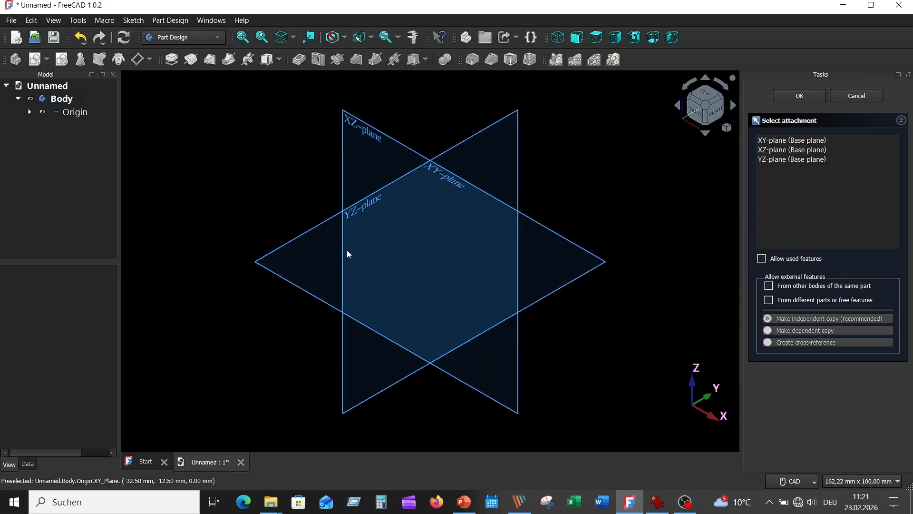
left_click(595, 266)
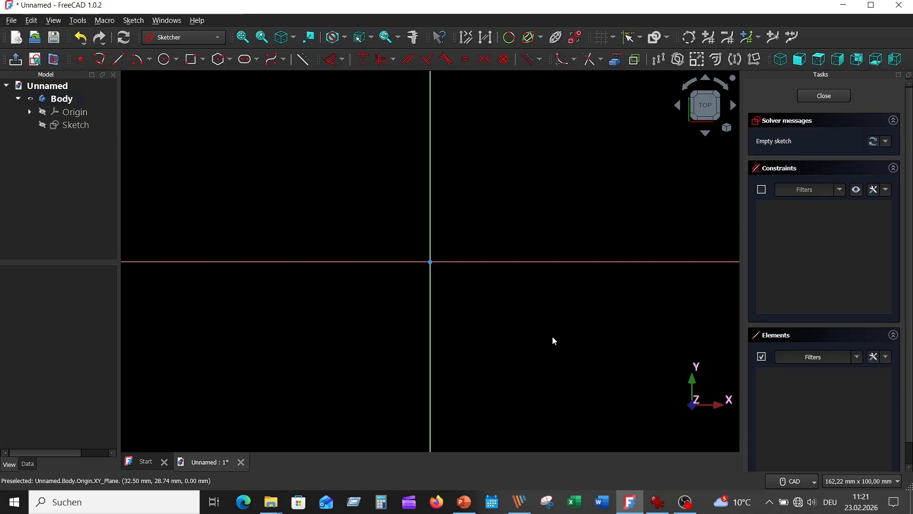
Sketch a horizontal slot from the origin along the X axis, about 66 mm between centres, with a radius of 36 mm
mouse_move(491, 205)
middle_mouse_down()
mouse_move(477, 198)
mouse_move(429, 210)
middle_mouse_up()
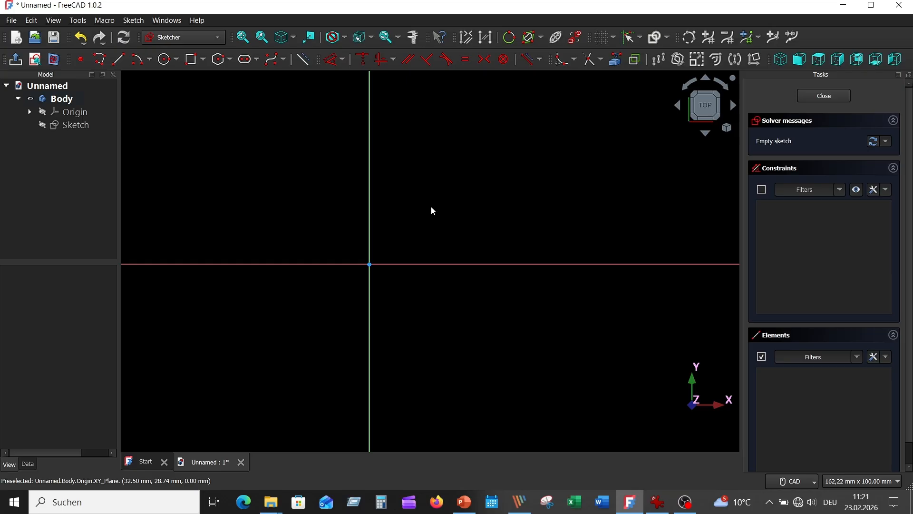
left_click(247, 60)
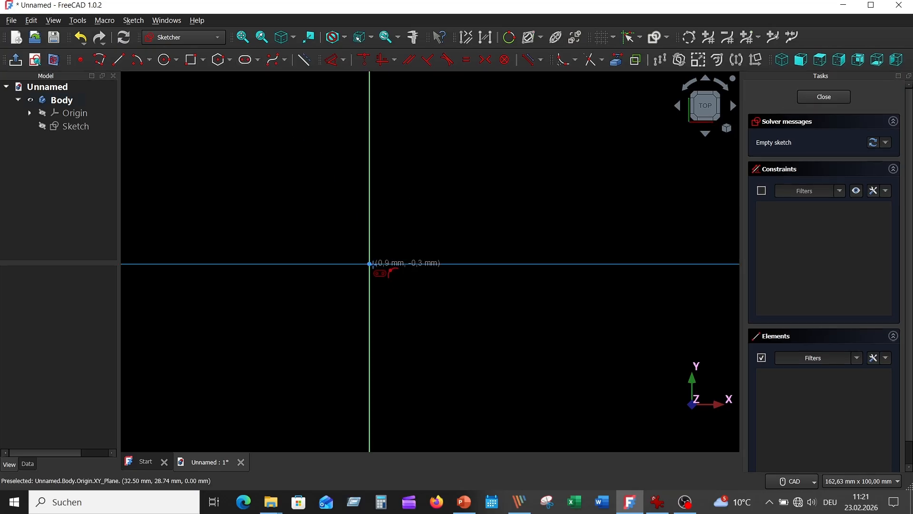
left_click(369, 263)
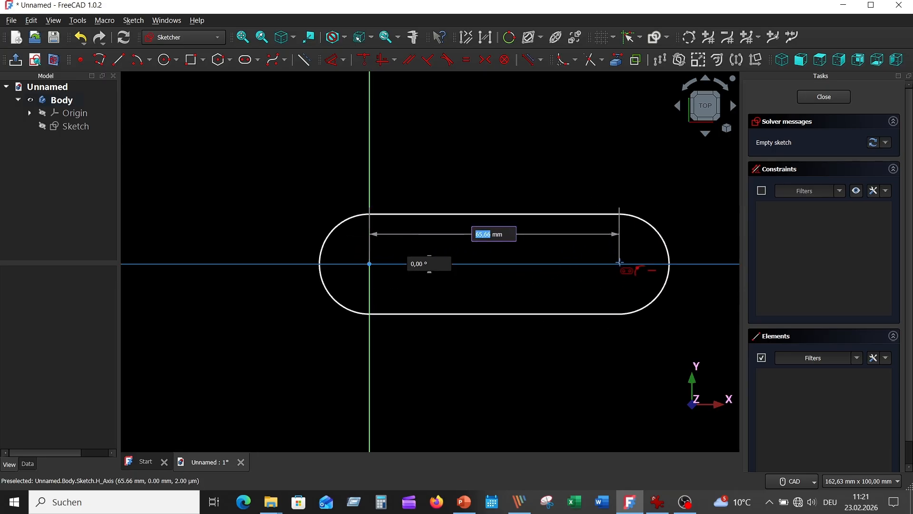
left_click(619, 262)
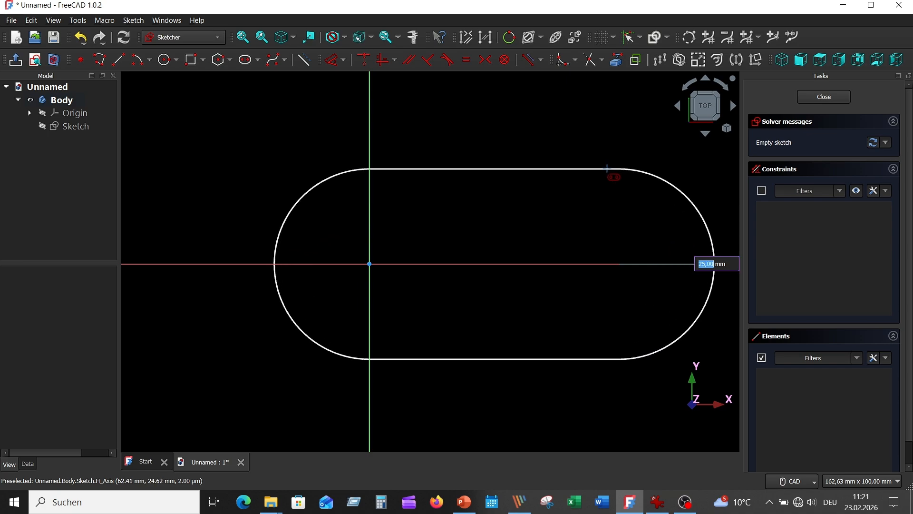
type("36")
key("Return")
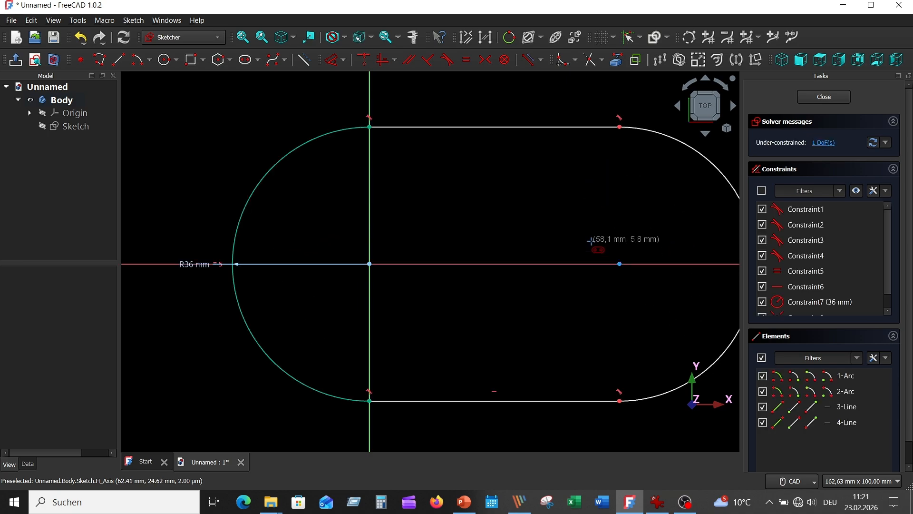
Draw a straight line between the two endpoints of the slot's arc farthest from the origin and delete that arc
middle_click_drag(531, 194, 496, 188)
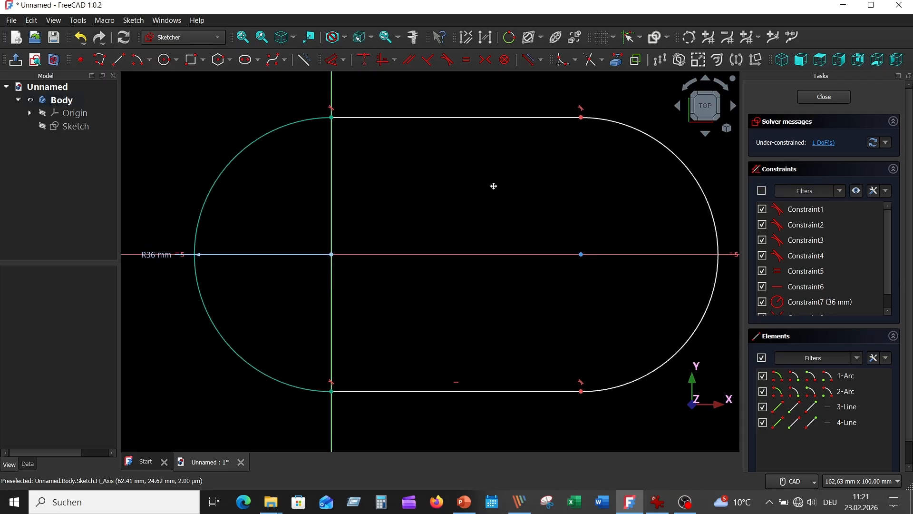
left_click(118, 59)
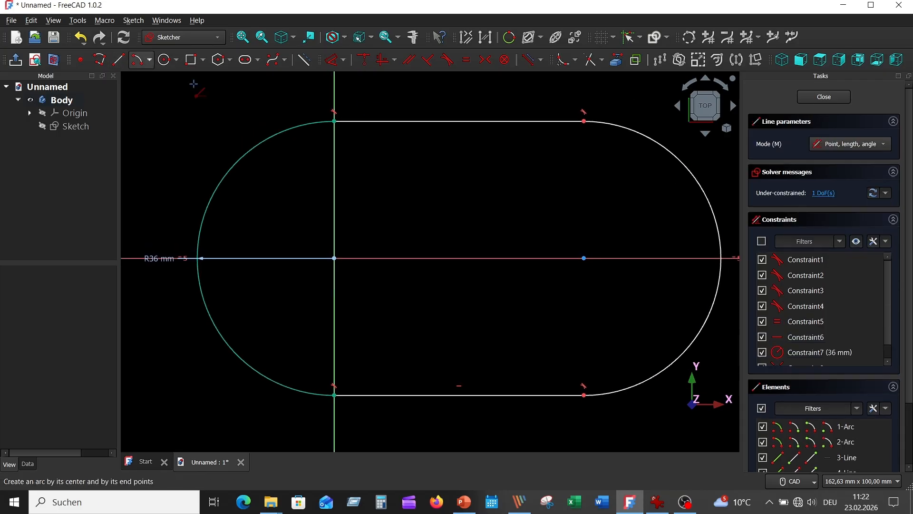
left_click(584, 120)
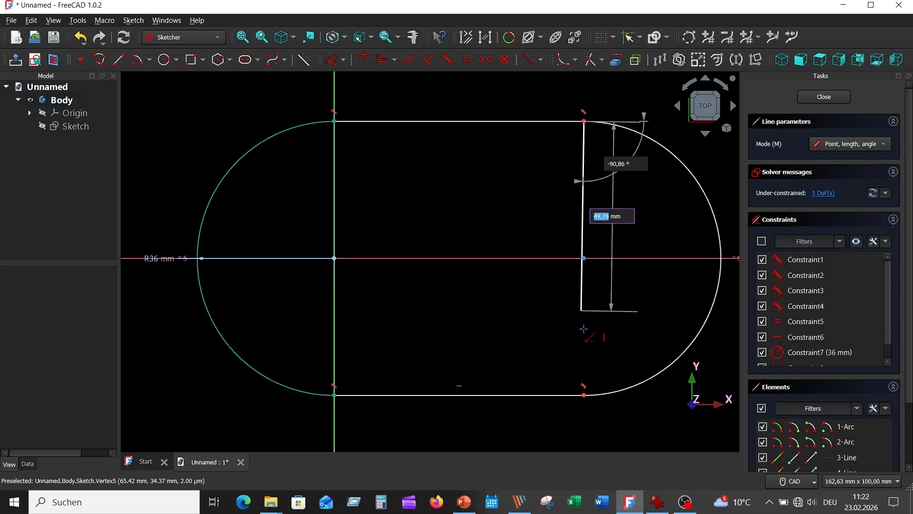
left_click(584, 394)
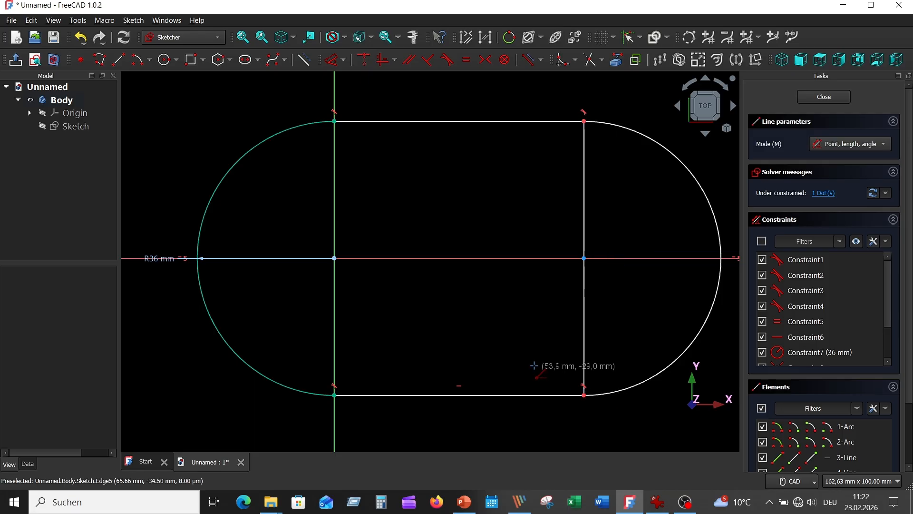
right_click(476, 314)
left_click(702, 188)
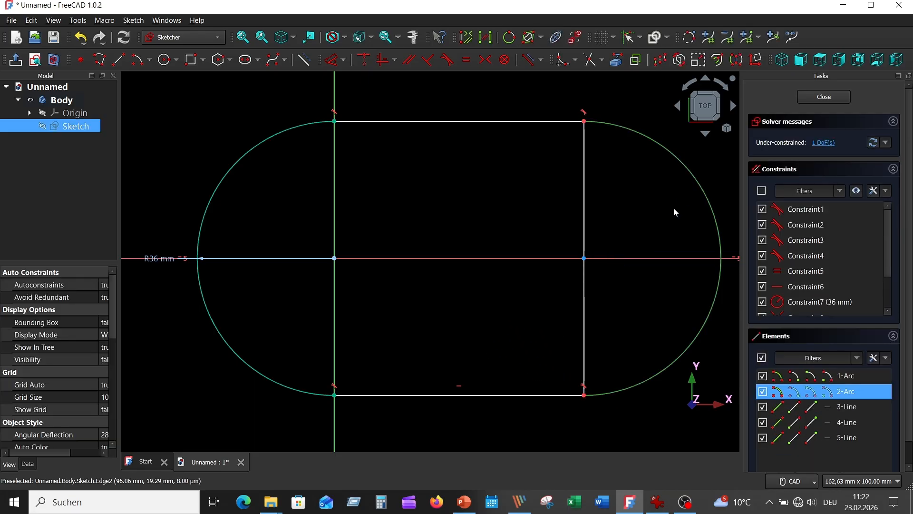
key("Delete")
Constrain the profile's two long sides parallel to each other and the closing end line vertical
left_click(518, 121)
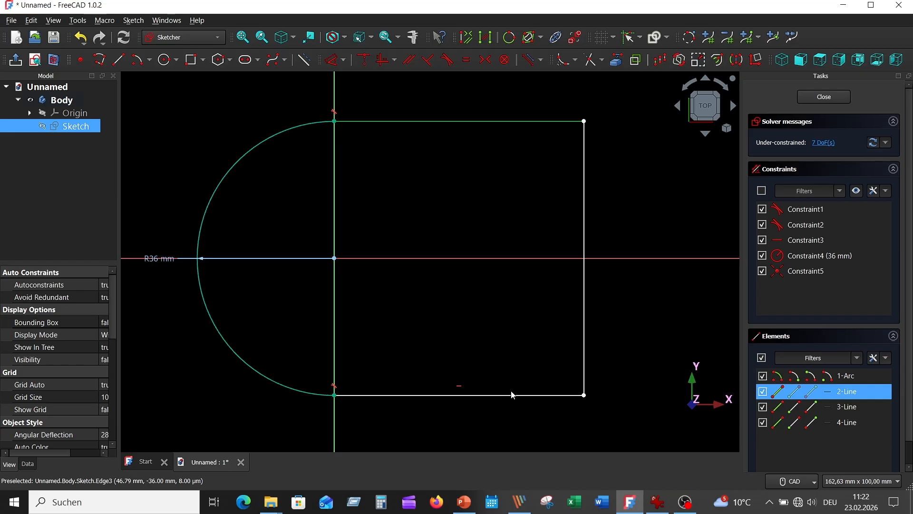
left_click(509, 395)
left_click(409, 59)
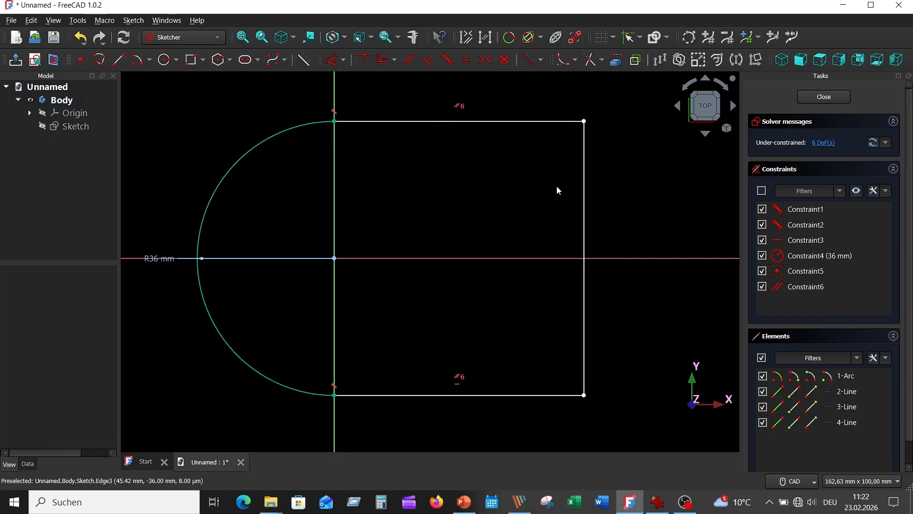
left_click(585, 205)
key("v")
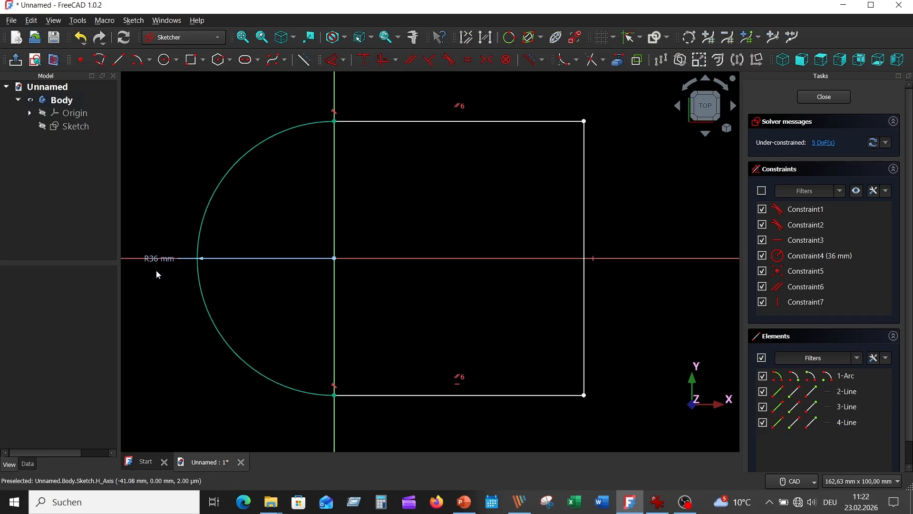
Move the radius dimension clear of the horizontal axis and dimension the end line 84 mm from the vertical axis
mouse_move(159, 261)
left_mouse_down()
mouse_move(179, 157)
mouse_move(188, 159)
left_mouse_up()
middle_click_drag(372, 288, 376, 241)
middle_click_drag(336, 271, 326, 294)
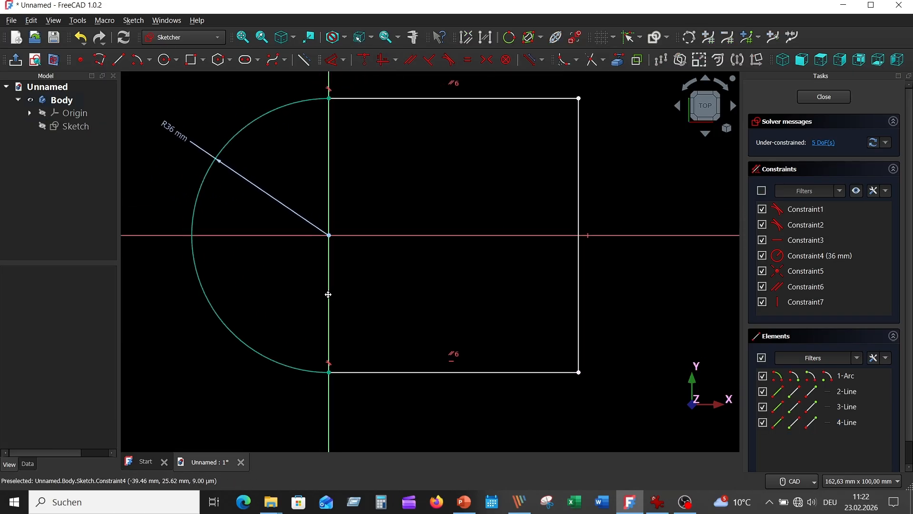
left_click(328, 65)
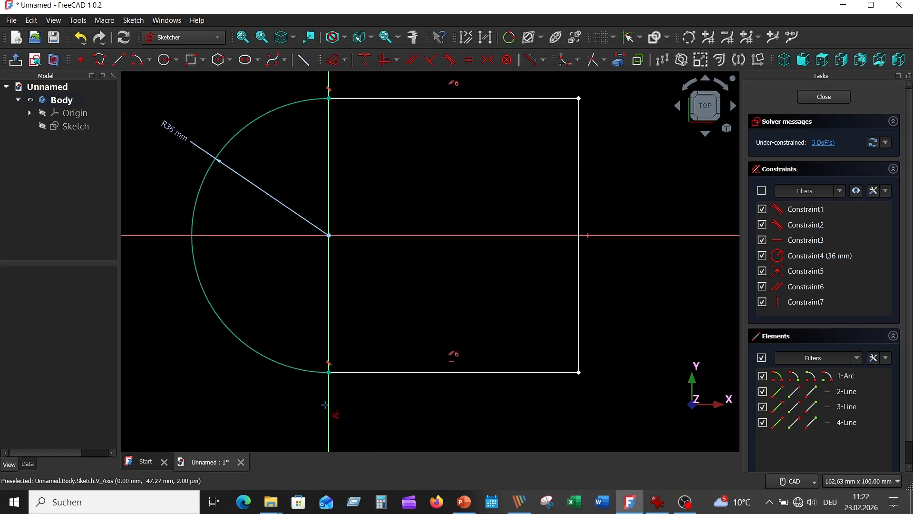
left_click(329, 407)
left_click(579, 339)
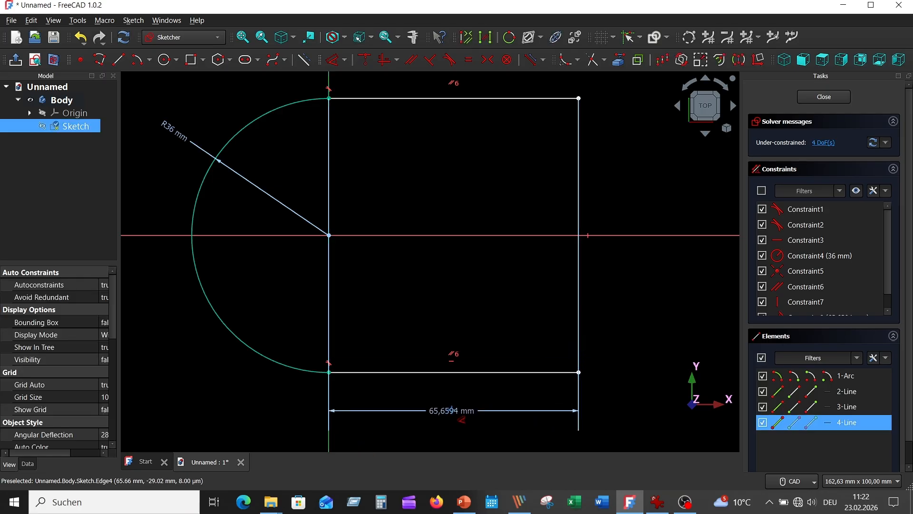
left_click(454, 413)
type("84")
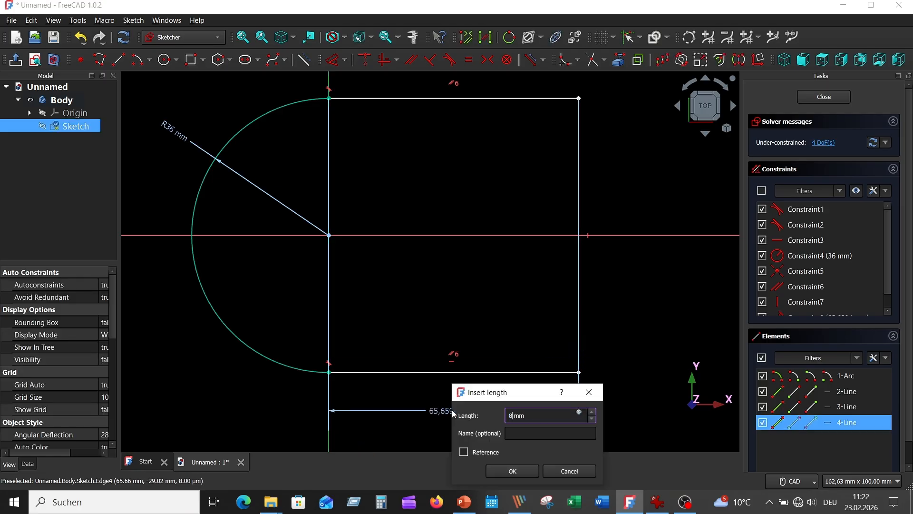
key("Return")
right_click(671, 318)
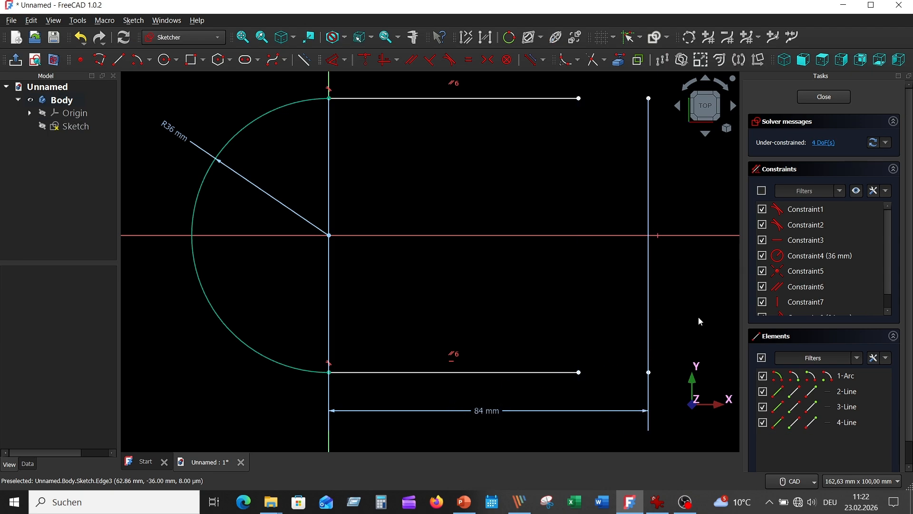
Make the open ends of both long sides coincident with the end line's endpoints and close the sketch
left_click(579, 372)
left_click(648, 372)
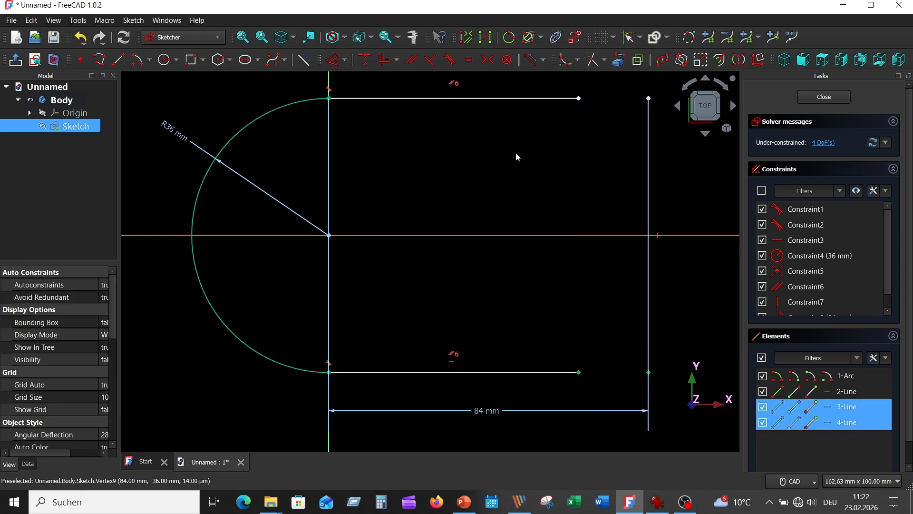
left_click(365, 60)
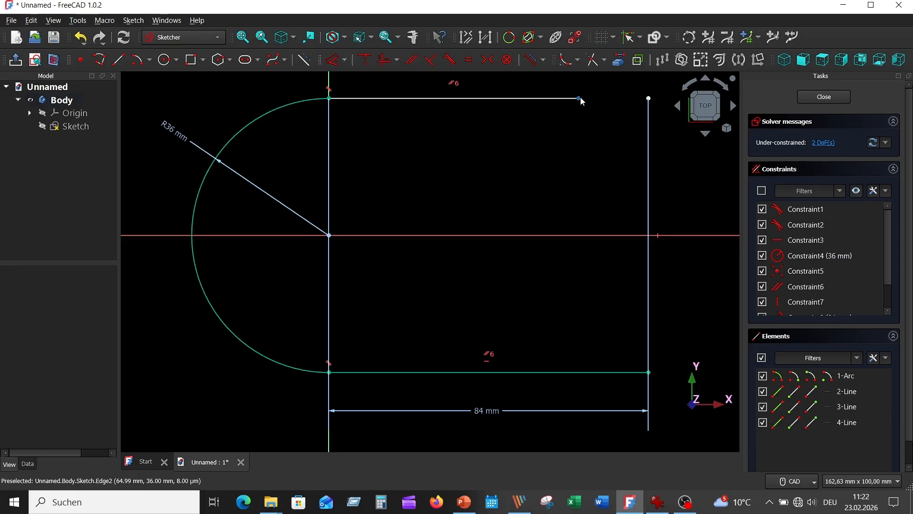
left_click(576, 98)
left_click(650, 102)
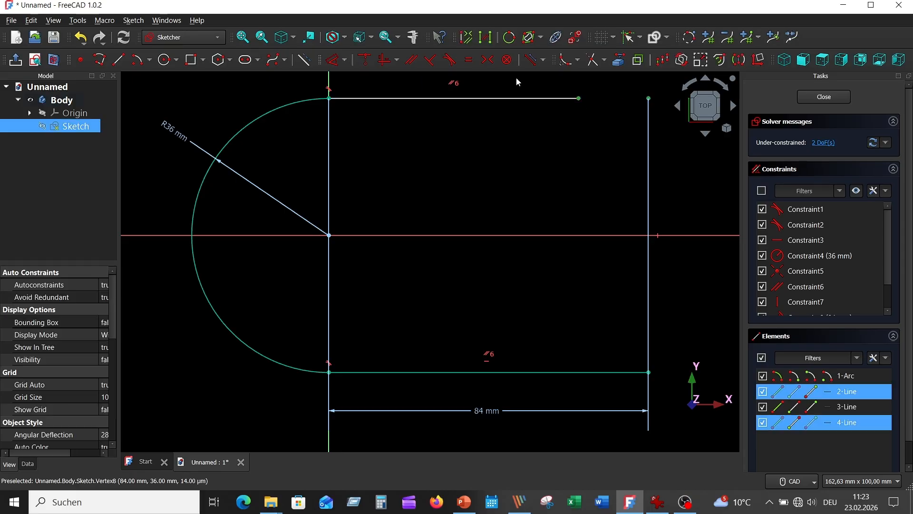
left_click(388, 62)
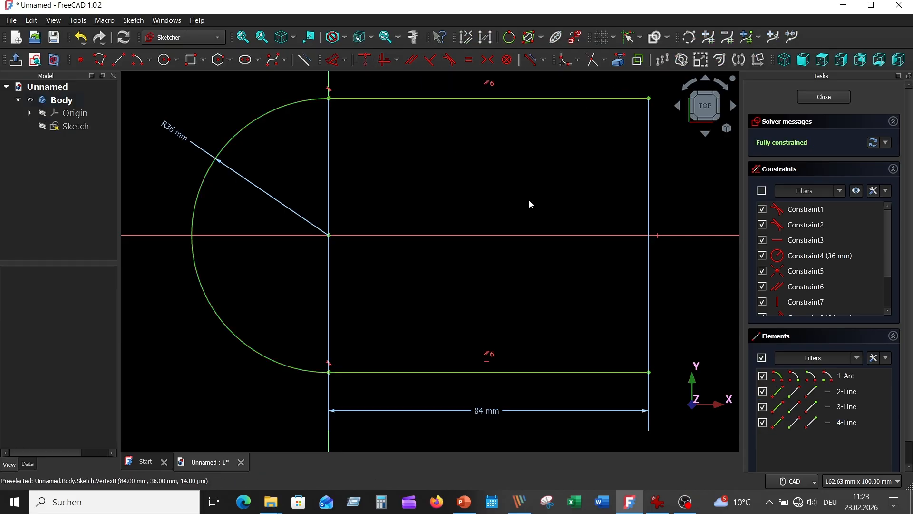
middle_click_drag(533, 168, 487, 168)
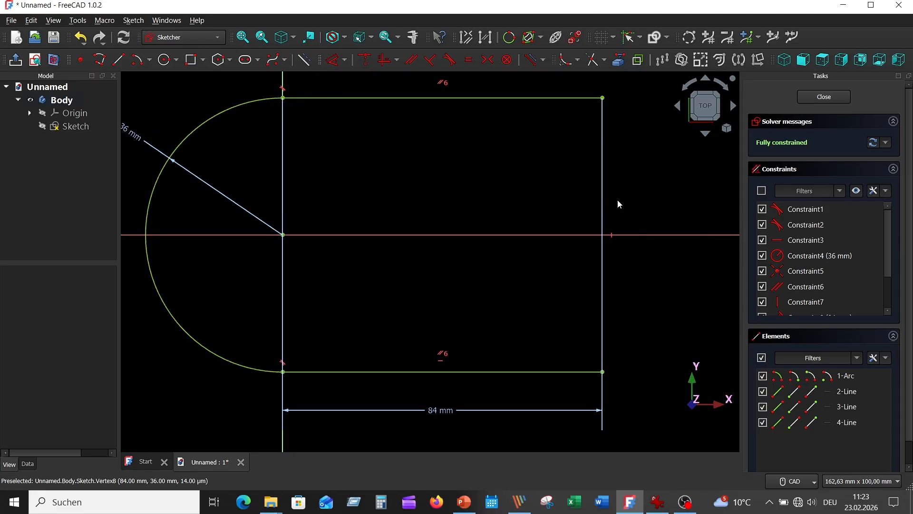
scroll(637, 185, "down", 3)
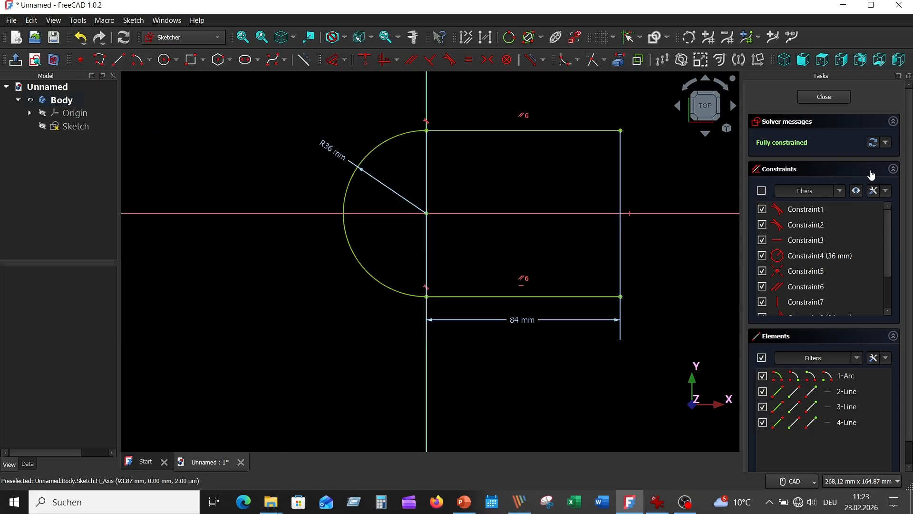
left_click(824, 97)
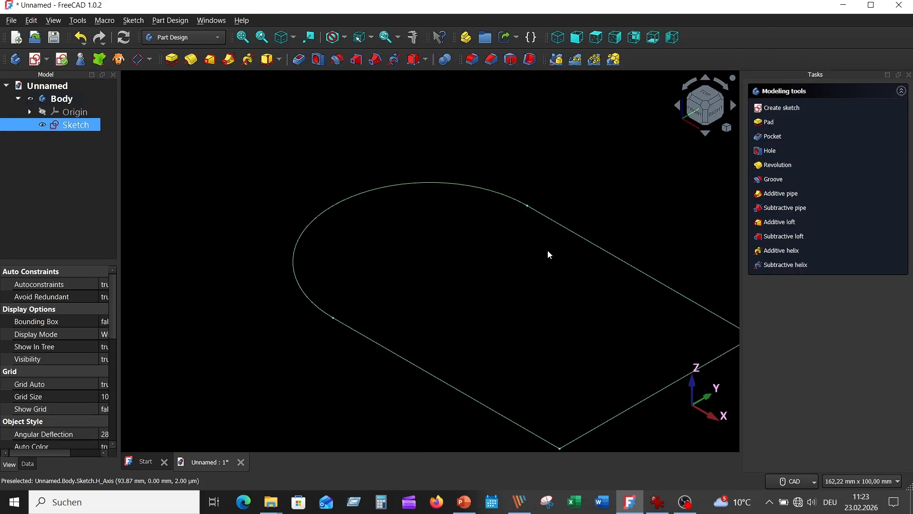
Check the housing height in the reference drawing and pad the sketch by 45 mm
middle_click_drag(507, 252, 459, 228)
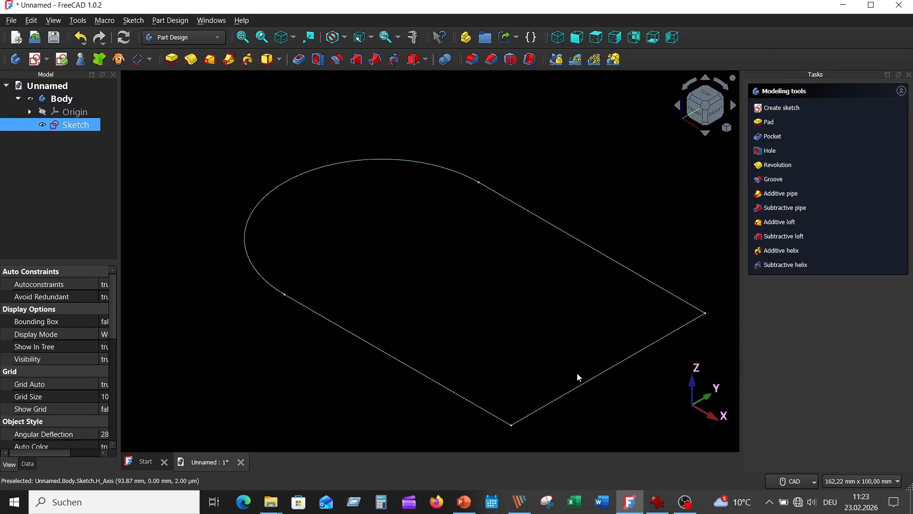
left_click(658, 502)
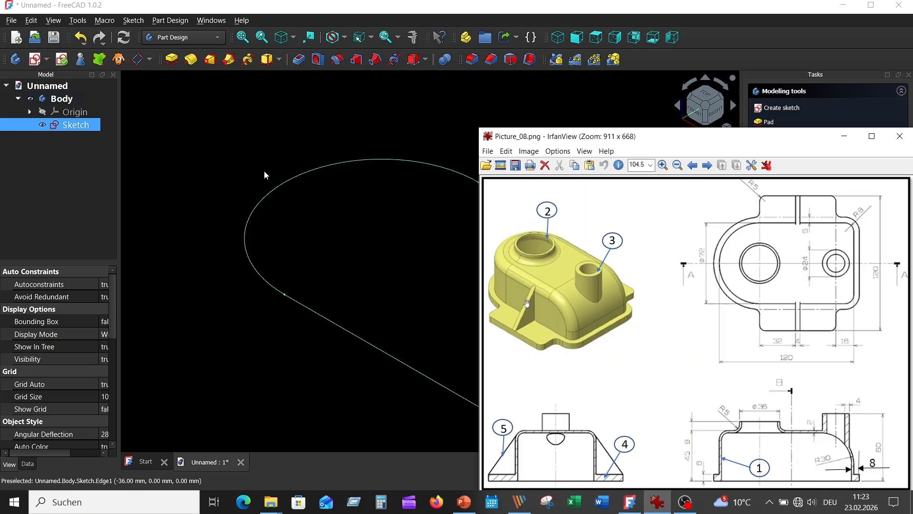
left_click(218, 116)
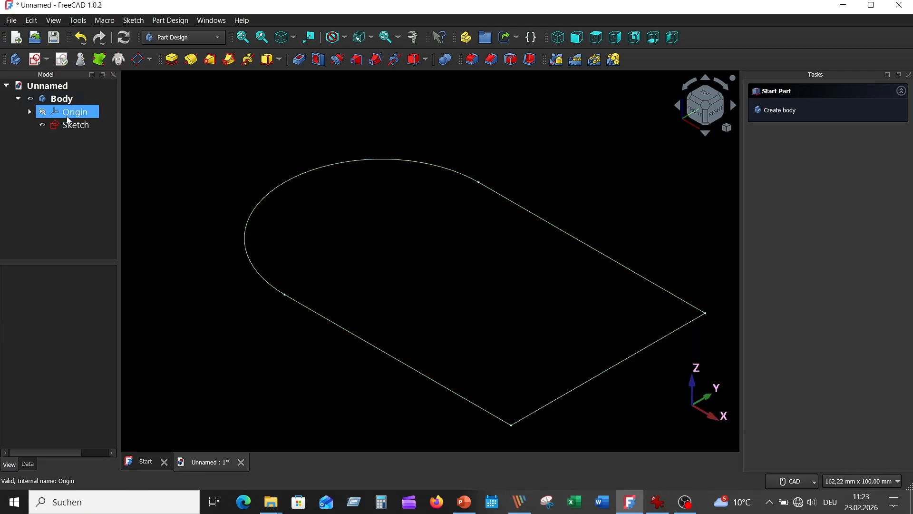
left_click(80, 124)
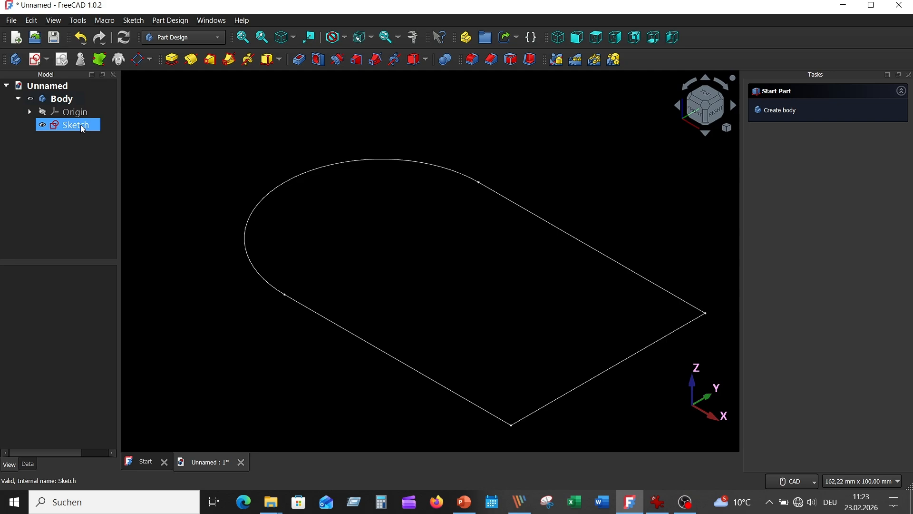
left_click(171, 59)
type("45")
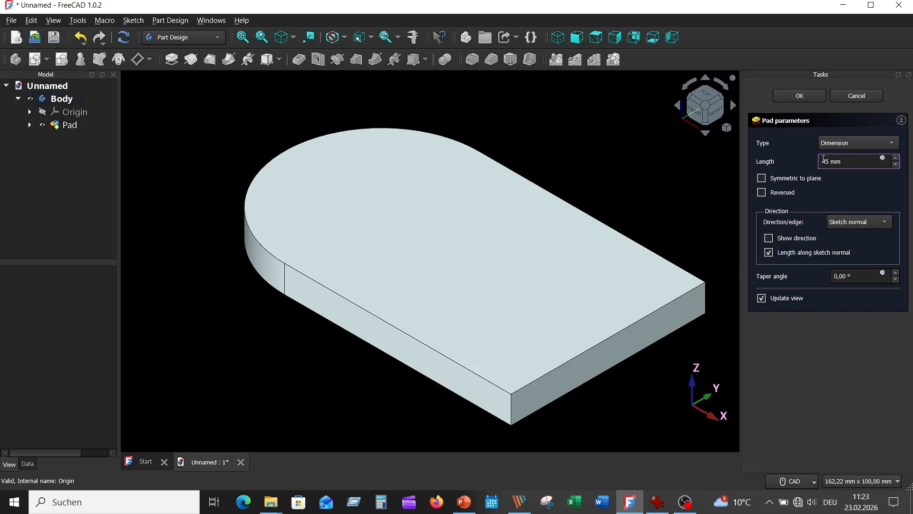
left_click(794, 96)
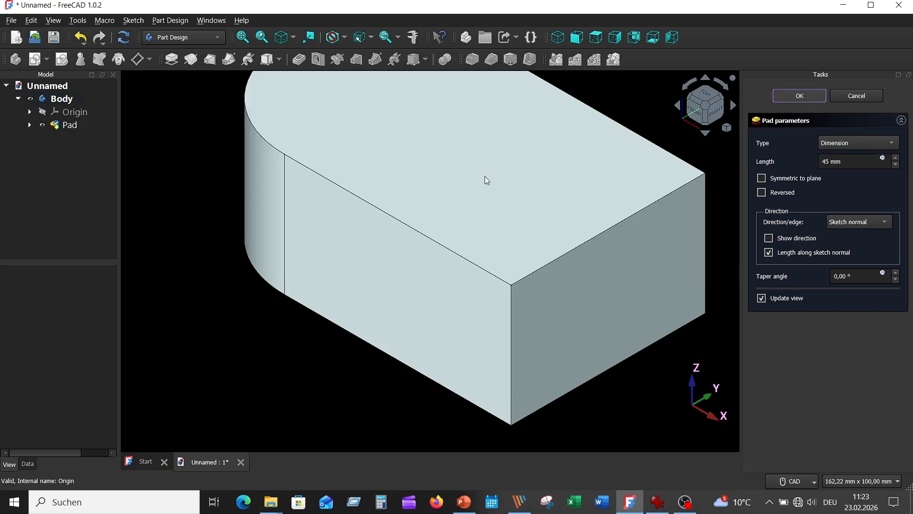
Fillet the top edge of the body's flat end face with a 30 mm radius
middle_click_drag(218, 187, 202, 206)
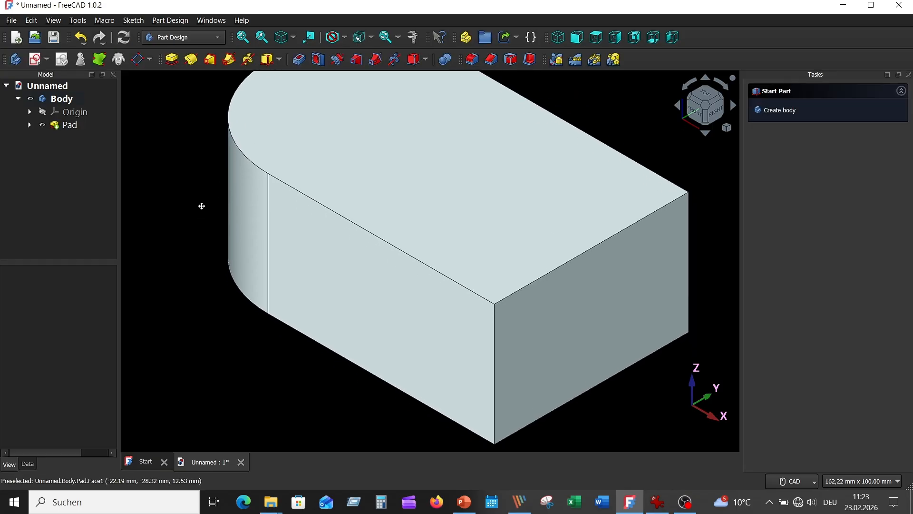
scroll(209, 205, "down", 3)
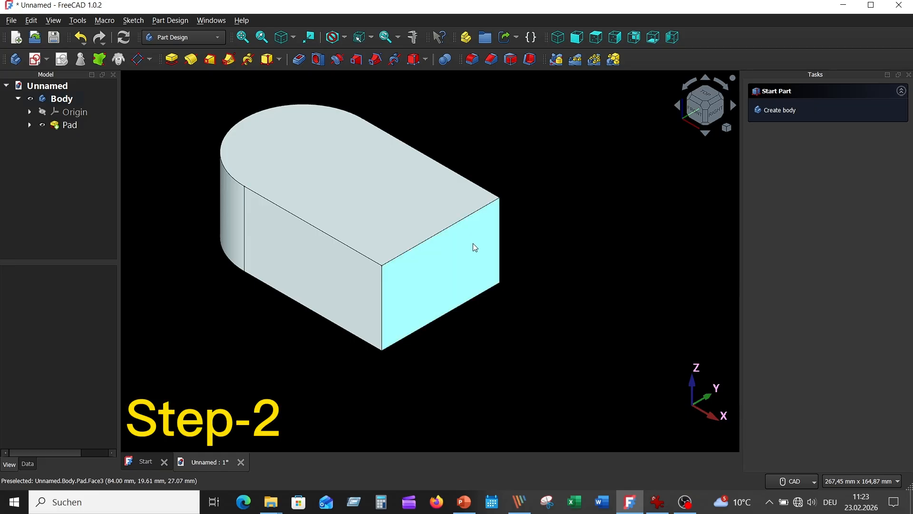
left_click(446, 227)
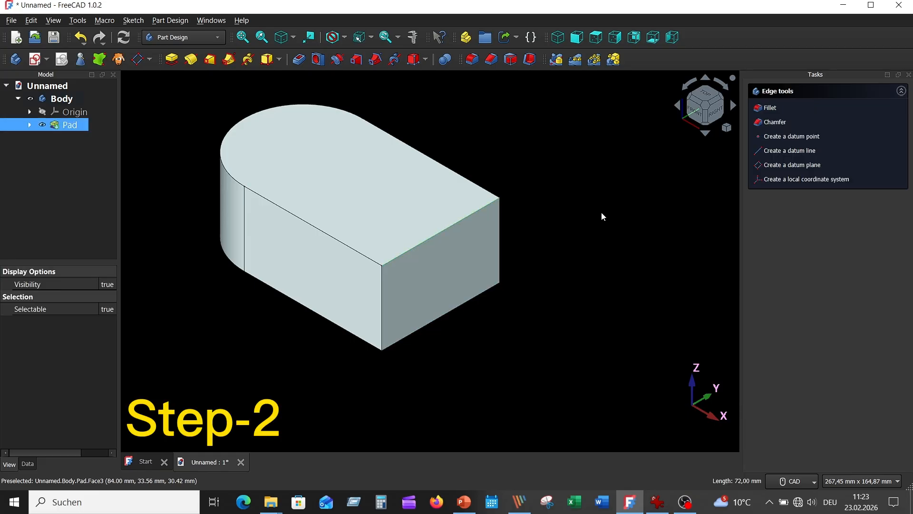
left_click(475, 61)
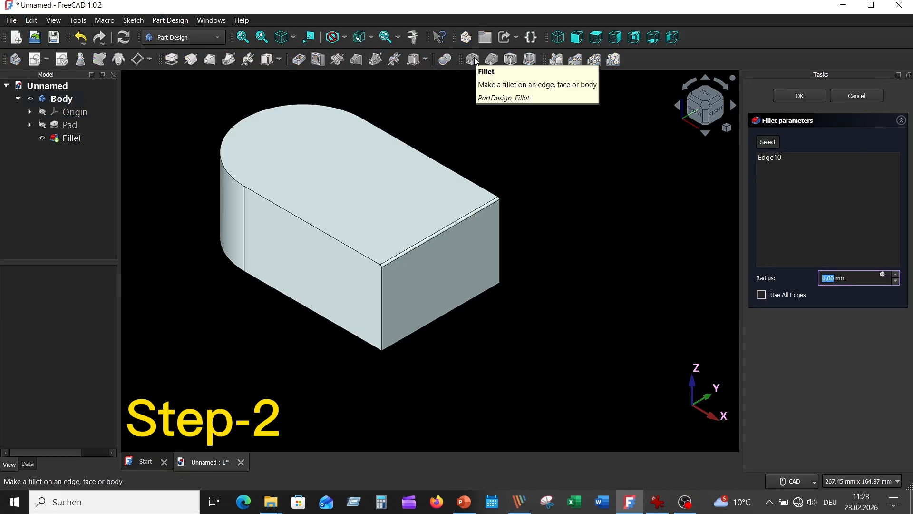
type("30")
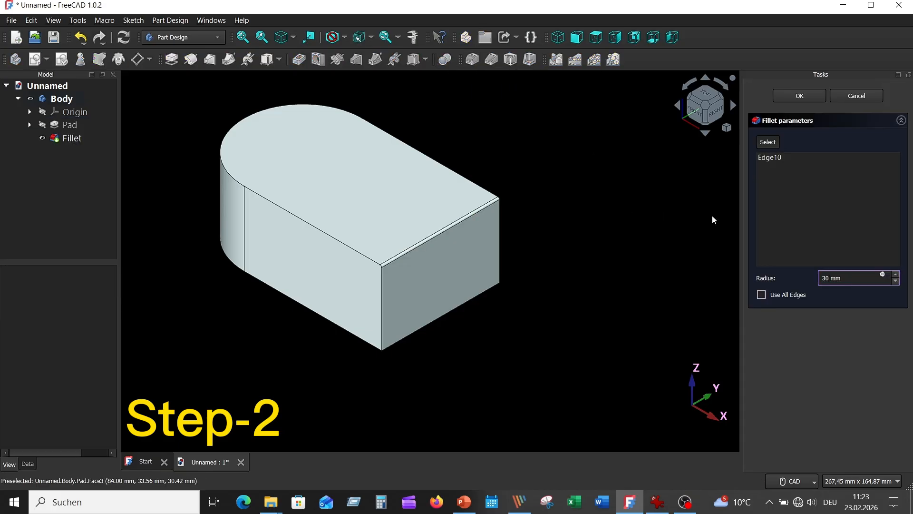
key("Tab")
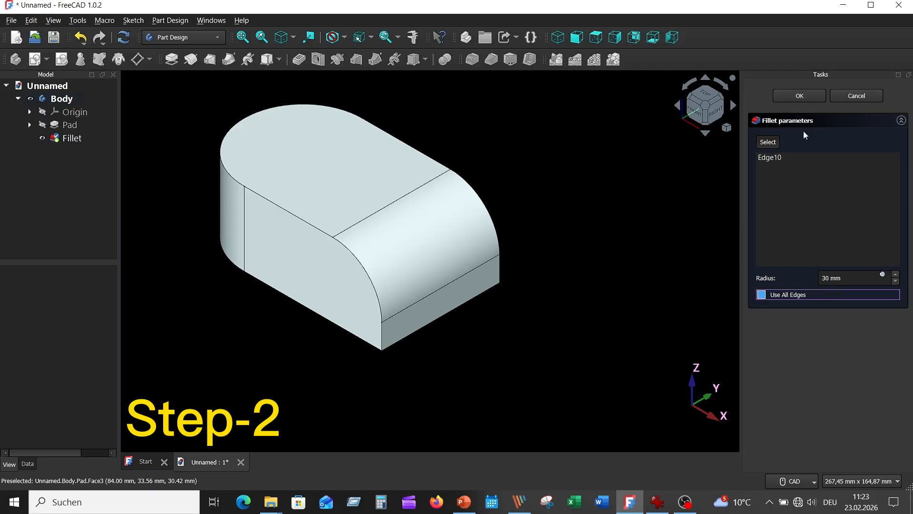
left_click(796, 96)
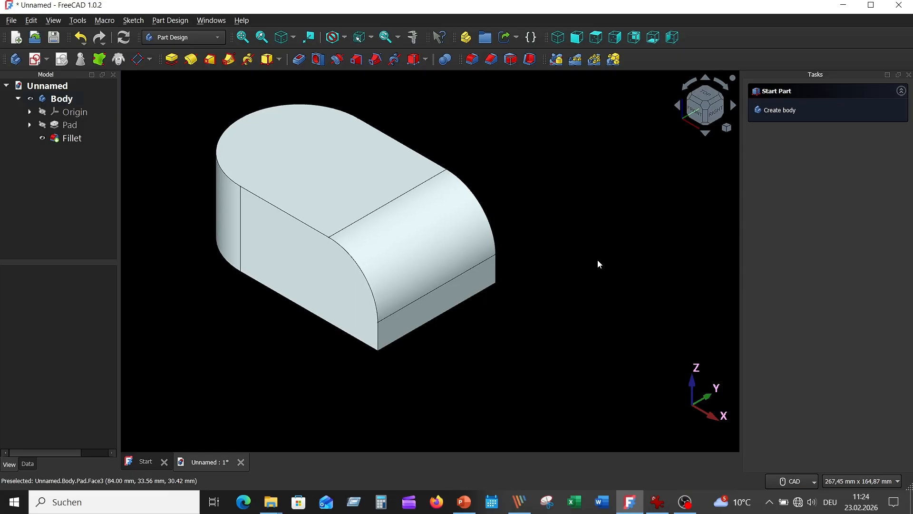
Check the round boss in the reference drawing and sketch a 36 mm radius circle centred on the origin on the body's top face
middle_click_drag(598, 258, 370, 350)
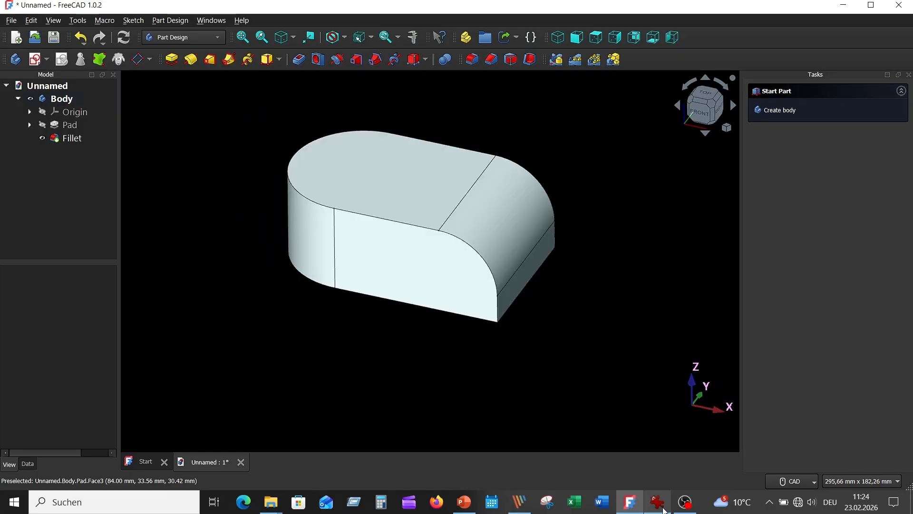
left_click(657, 501)
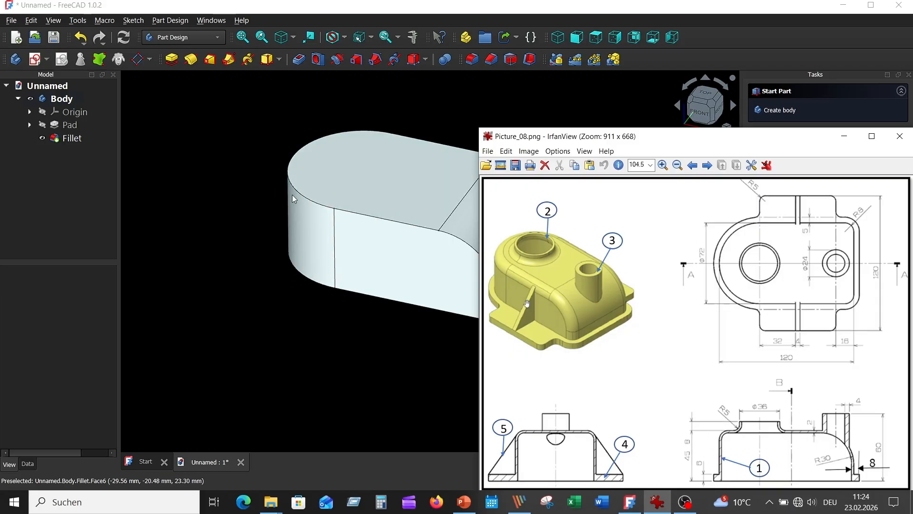
left_click(261, 187)
left_click(349, 175)
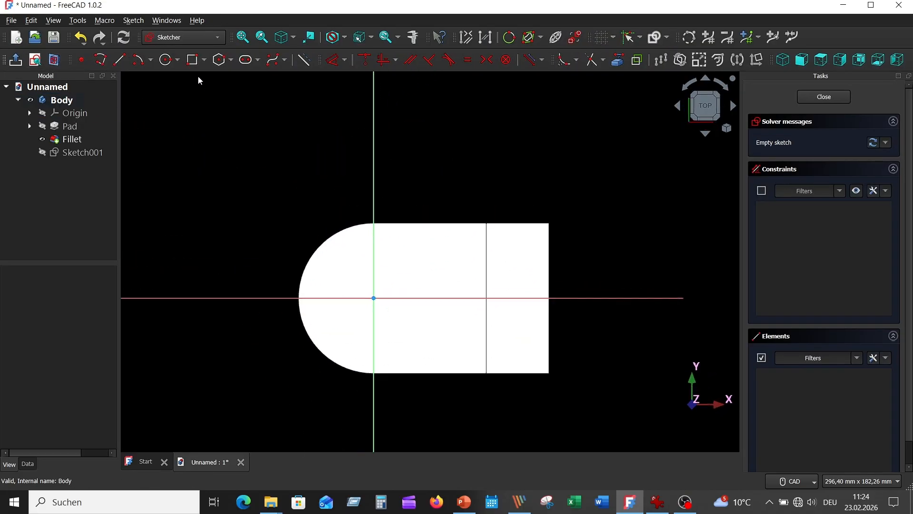
left_click(166, 59)
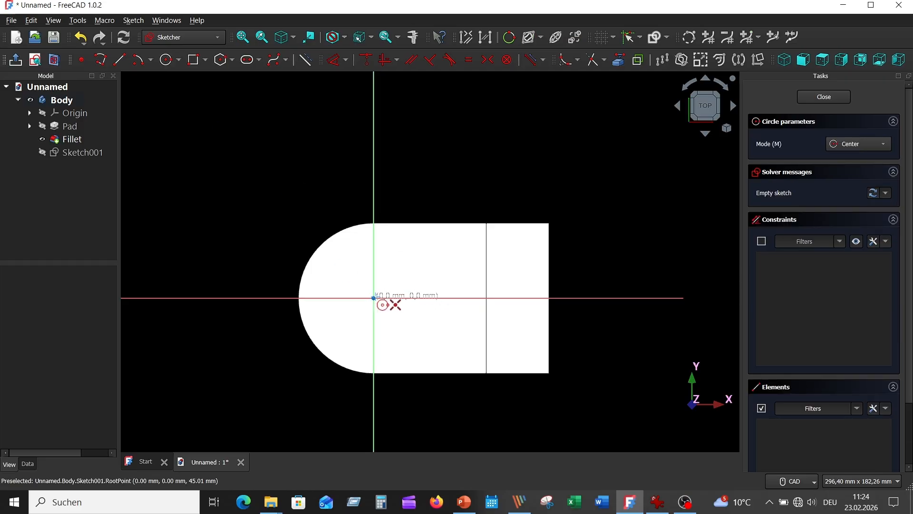
left_click(374, 298)
type("36")
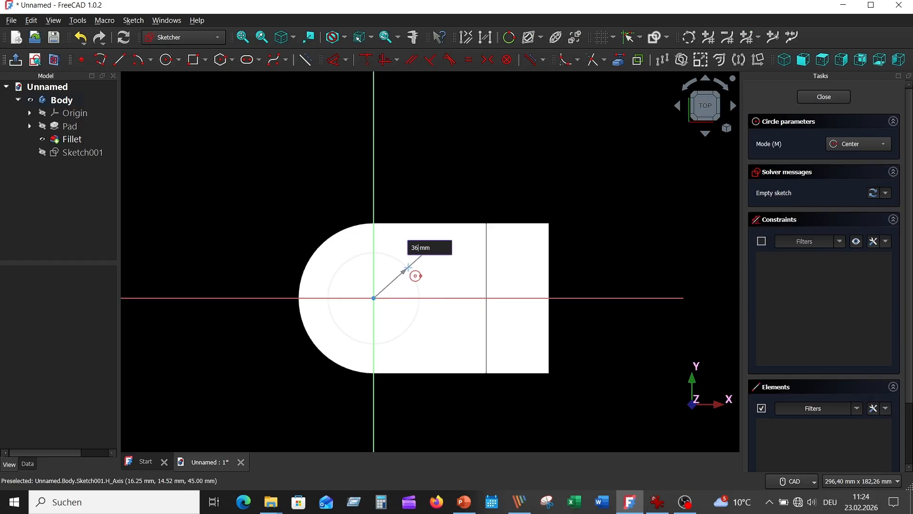
key("Return")
key("Escape")
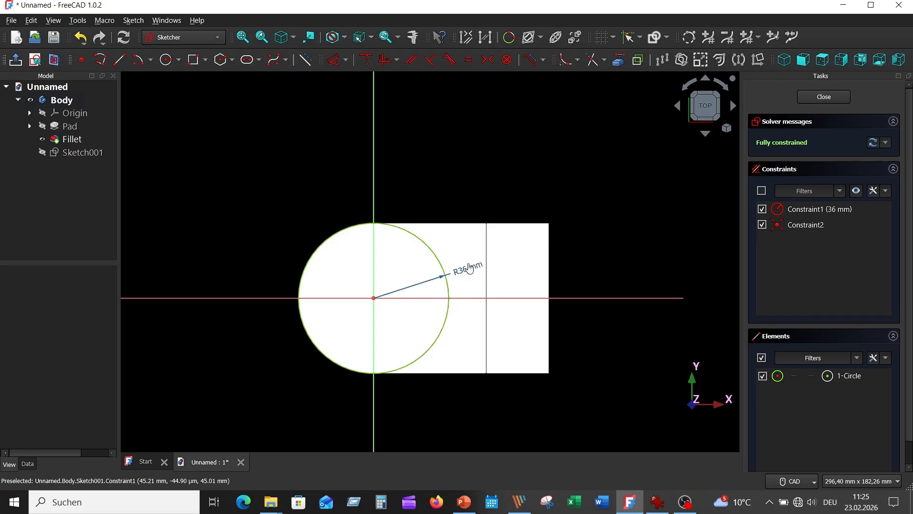
Set the circle's radius to 18 mm, with its dimension placed clear of the body outline, and close the sketch
left_click_drag(469, 269, 441, 199)
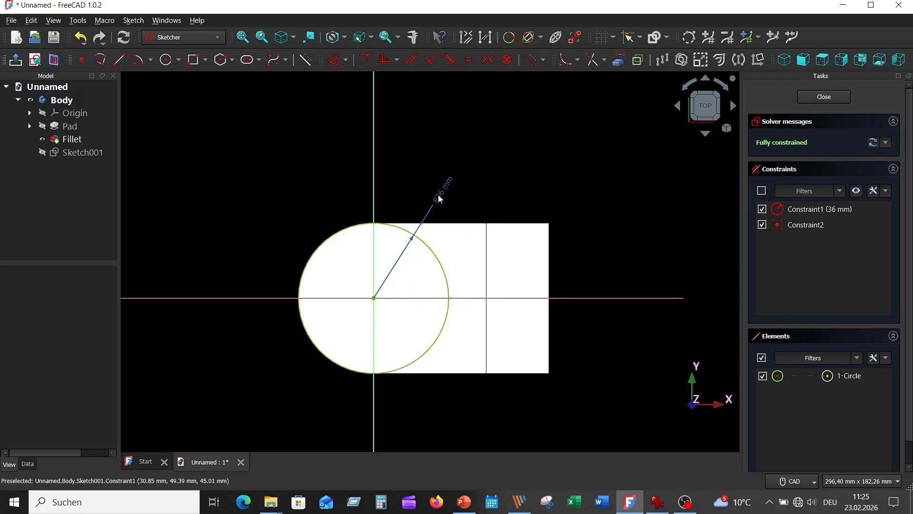
double_click(441, 198)
type("18")
key("Return")
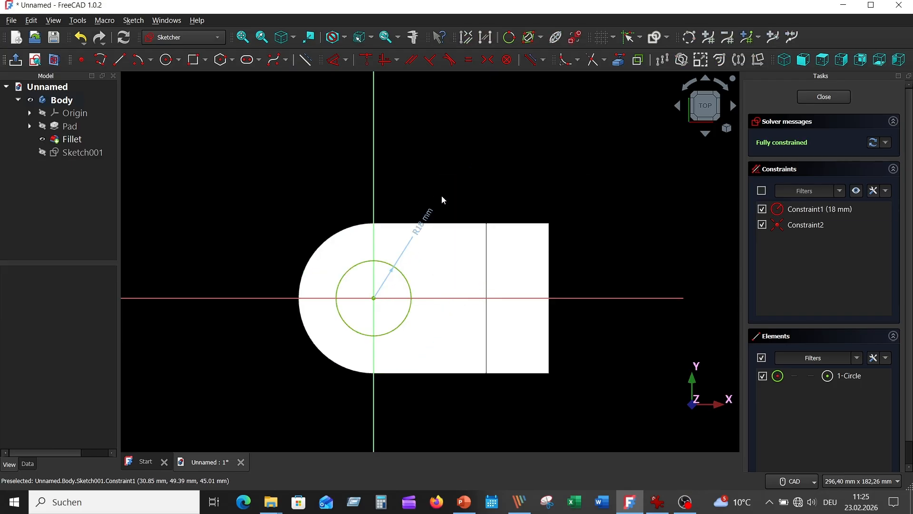
left_click_drag(430, 214, 418, 185)
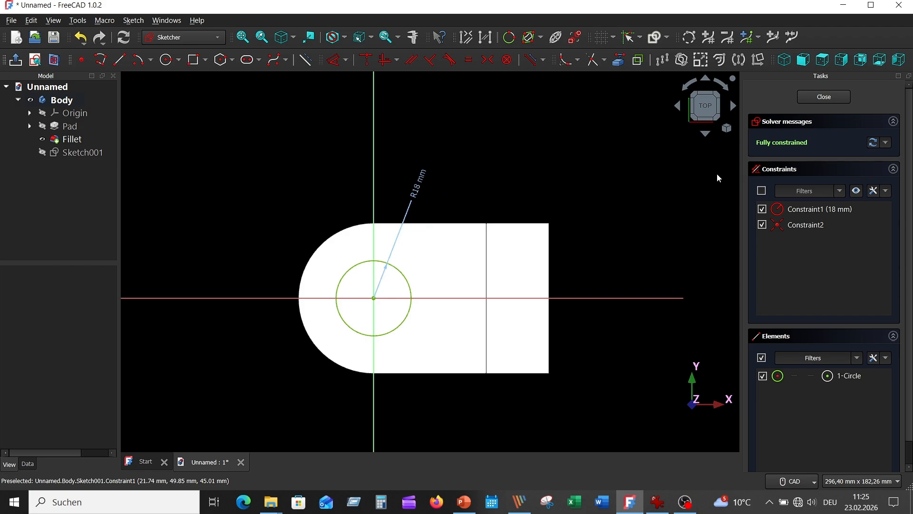
left_click(816, 98)
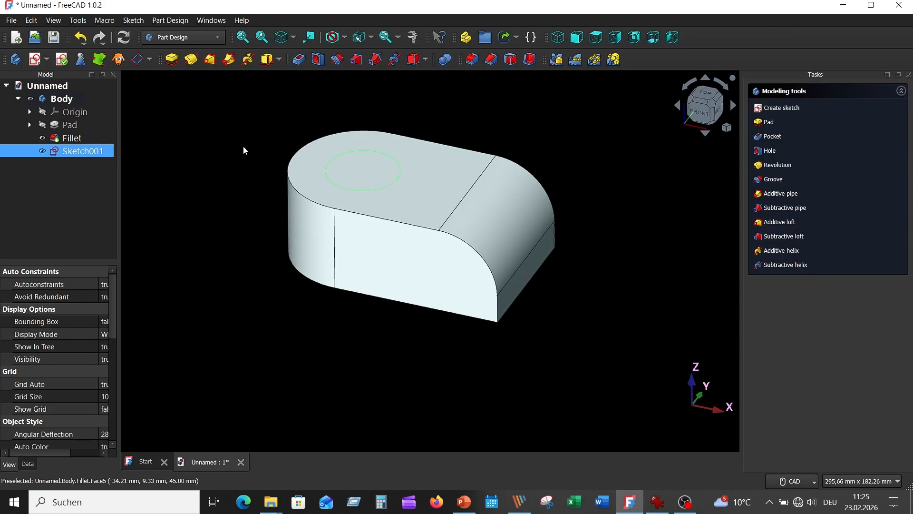
Pad the circle sketch upward by 8 mm to form the round boss
left_click(172, 59)
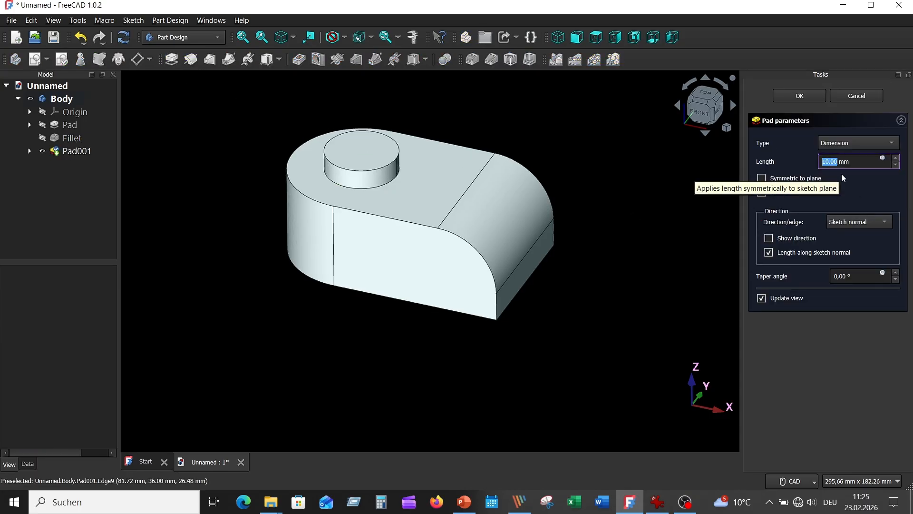
type("8")
left_click(864, 188)
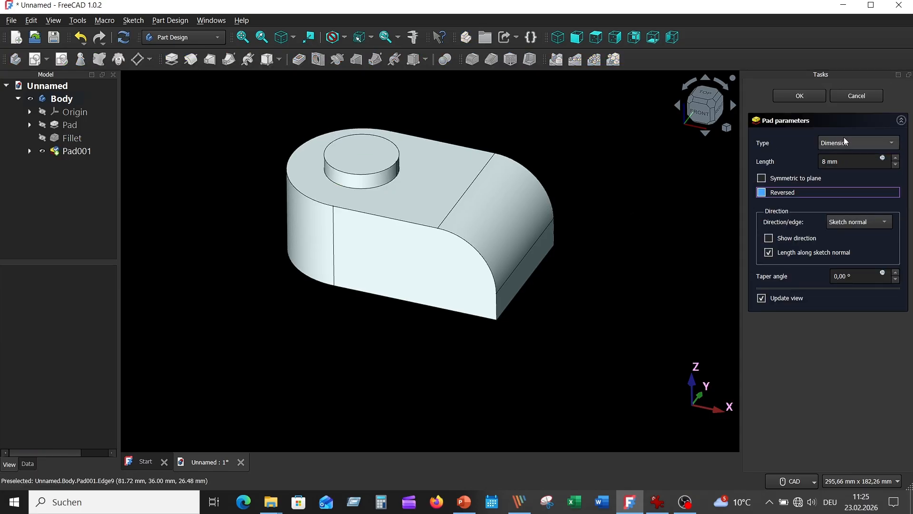
left_click(799, 96)
middle_click_drag(631, 201, 644, 241)
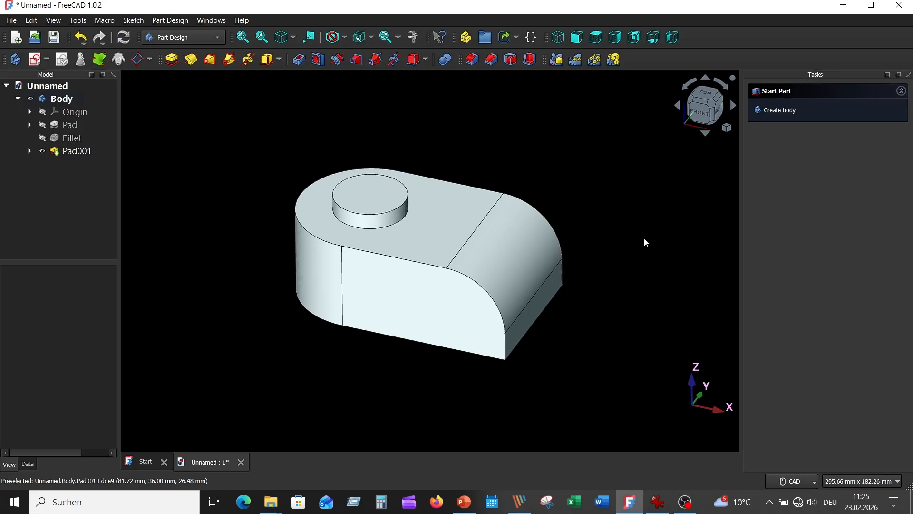
Check the boss's base radius in the reference drawing and fillet the edge where the boss meets the top face by 5 mm
left_click(387, 227)
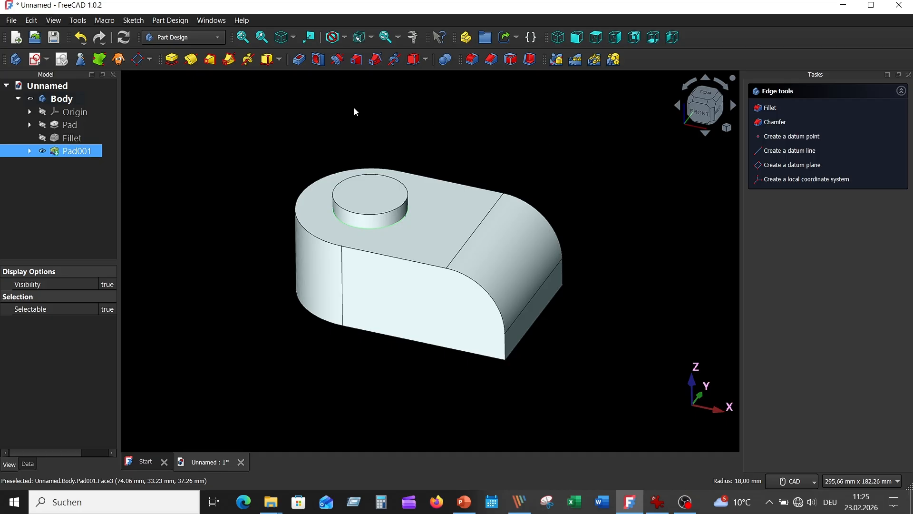
left_click(477, 63)
left_click(658, 502)
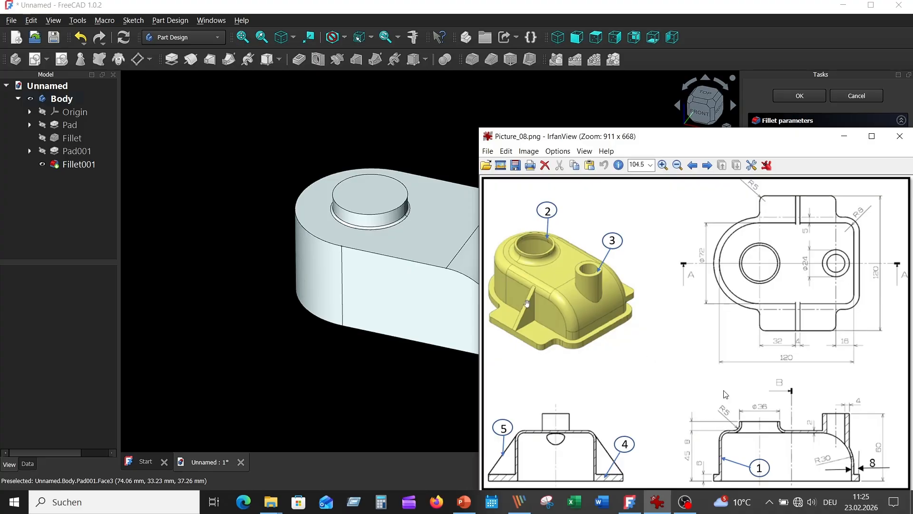
left_click(539, 86)
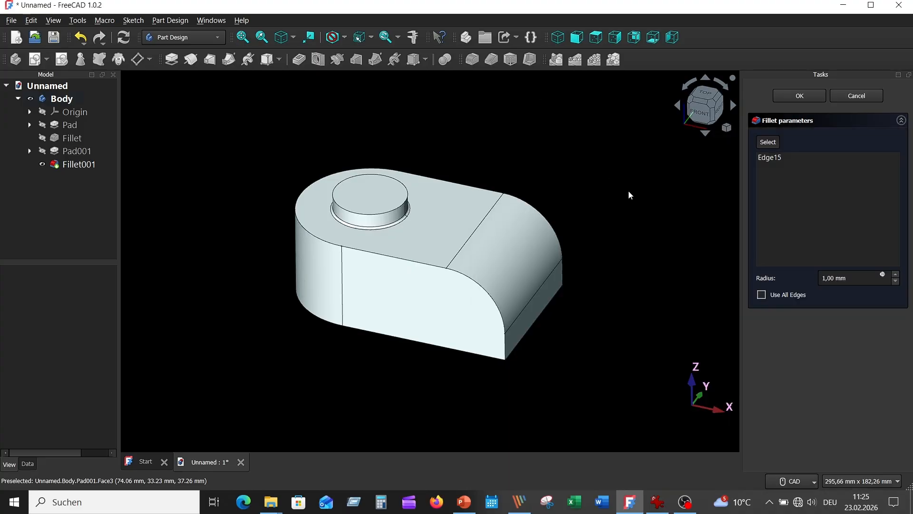
left_click(896, 274)
left_click(896, 274)
left_click(896, 275)
left_click(896, 275)
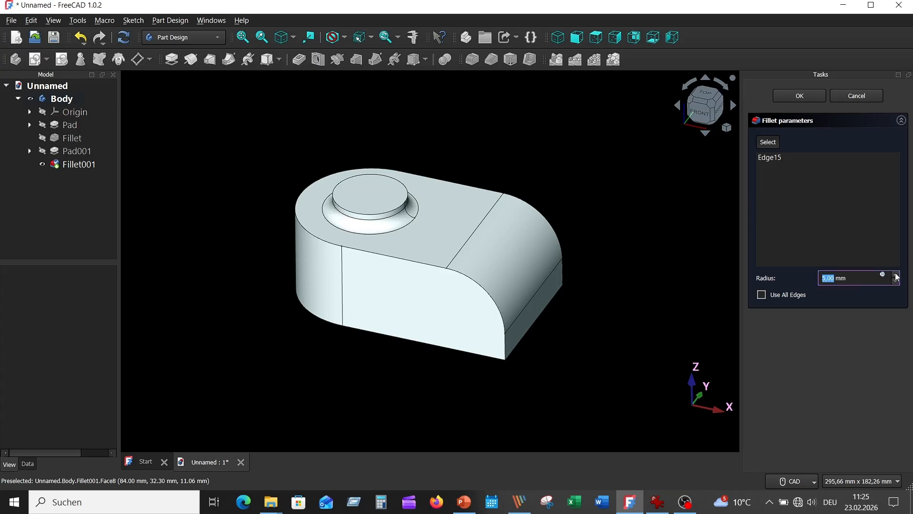
left_click(865, 295)
left_click(779, 100)
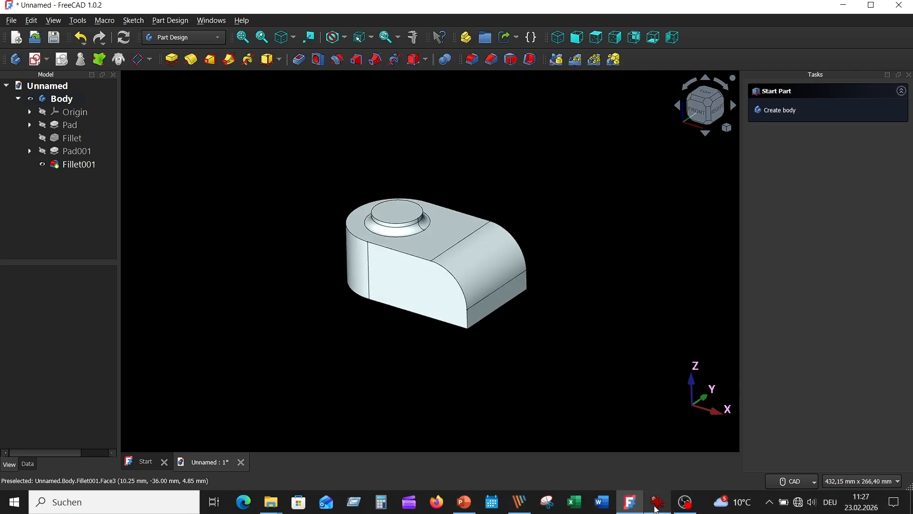
Check the reference drawing and fillet the upper outline edge around the body's sides and rounded end with an 8 mm radius
left_click(658, 502)
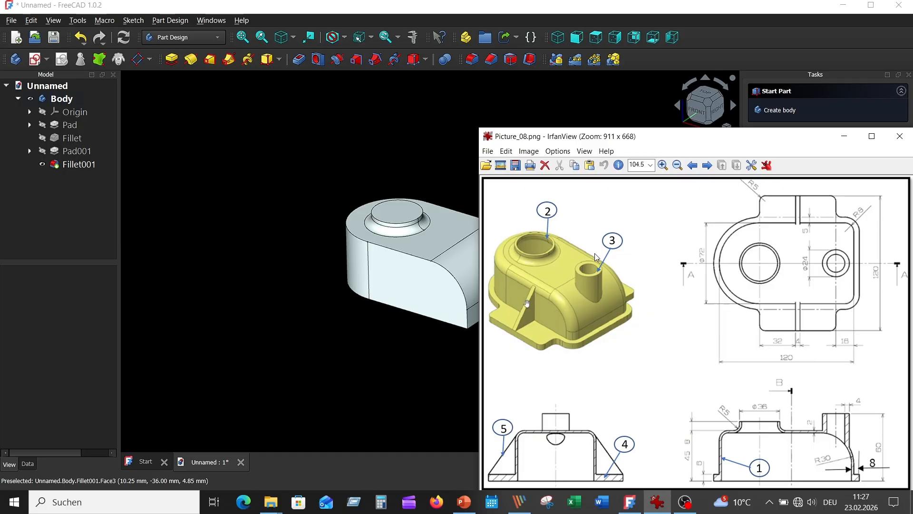
left_click(319, 135)
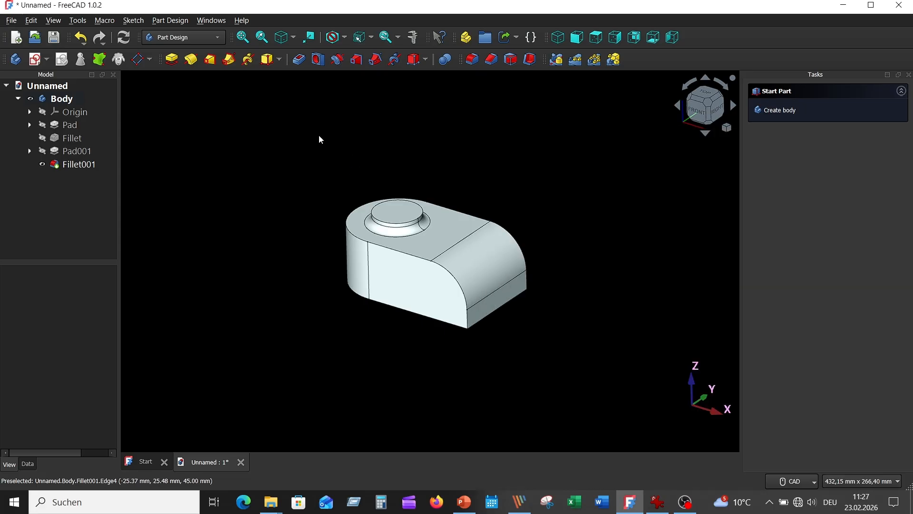
left_click(457, 286)
left_click(473, 59)
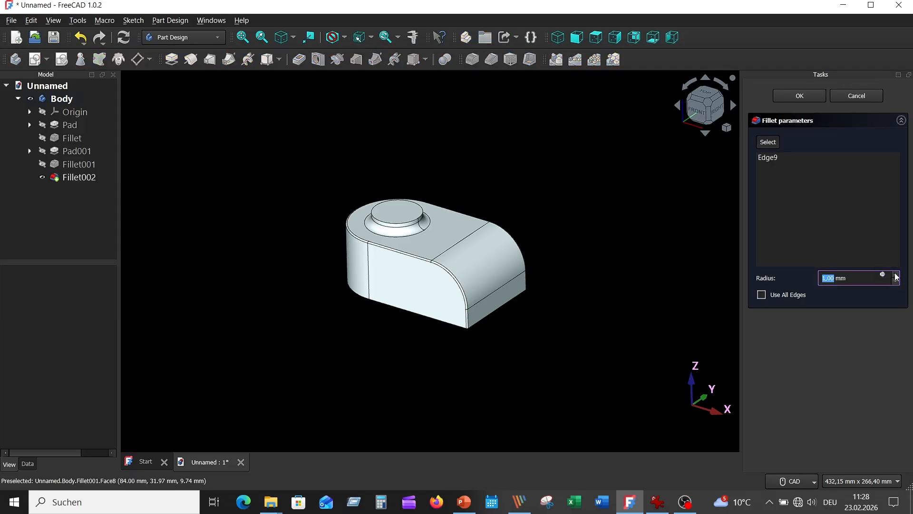
left_click(896, 275)
left_click(896, 275)
left_click(896, 275)
left_click(896, 275)
left_click(896, 275)
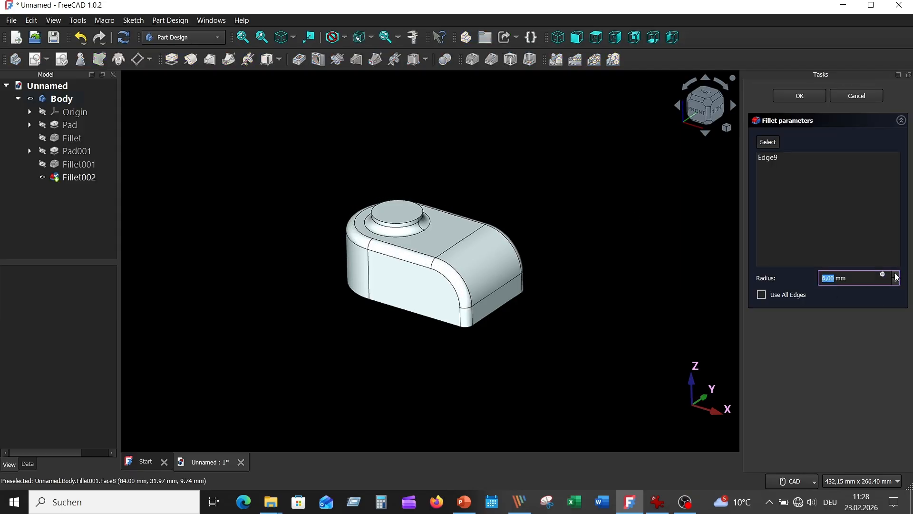
left_click(896, 275)
left_click(896, 275)
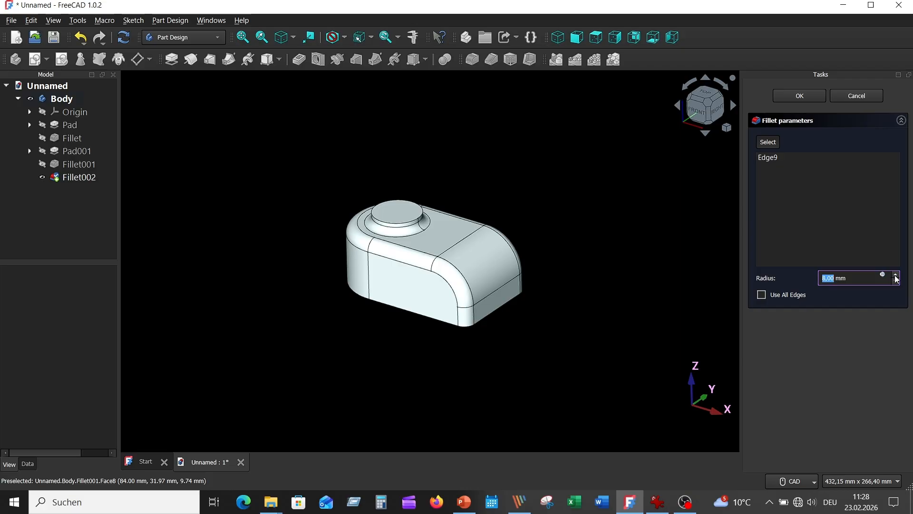
left_click(883, 233)
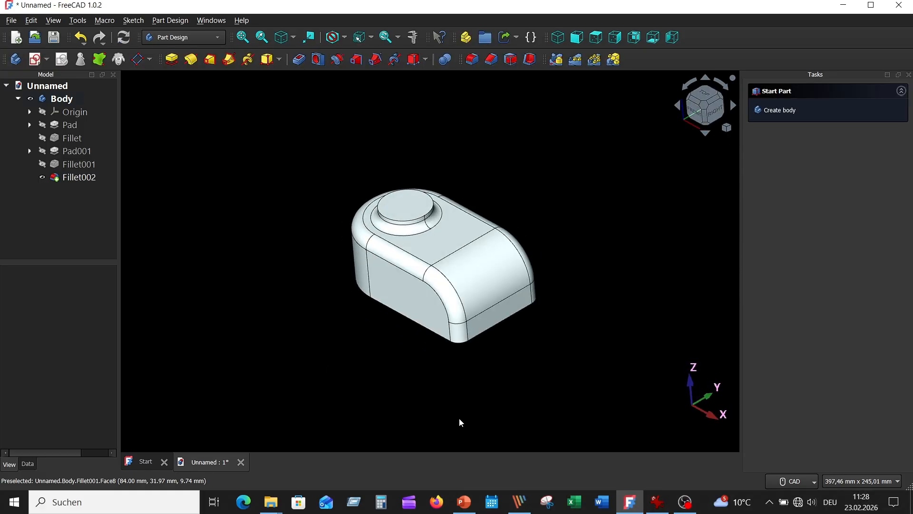
Check the wall thickness in the reference drawing and hollow the body 2 mm inwards with Thickness, opening the boss's top face and the bottom face
left_click(658, 501)
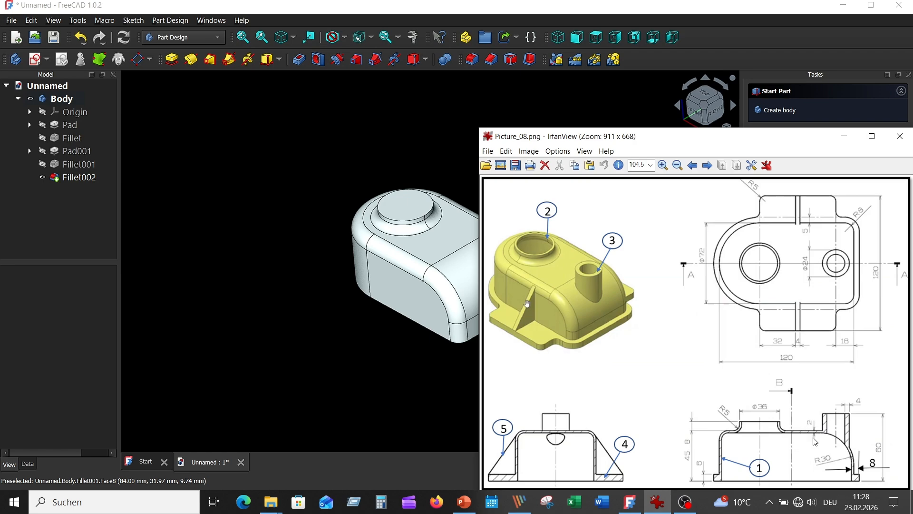
left_click(352, 363)
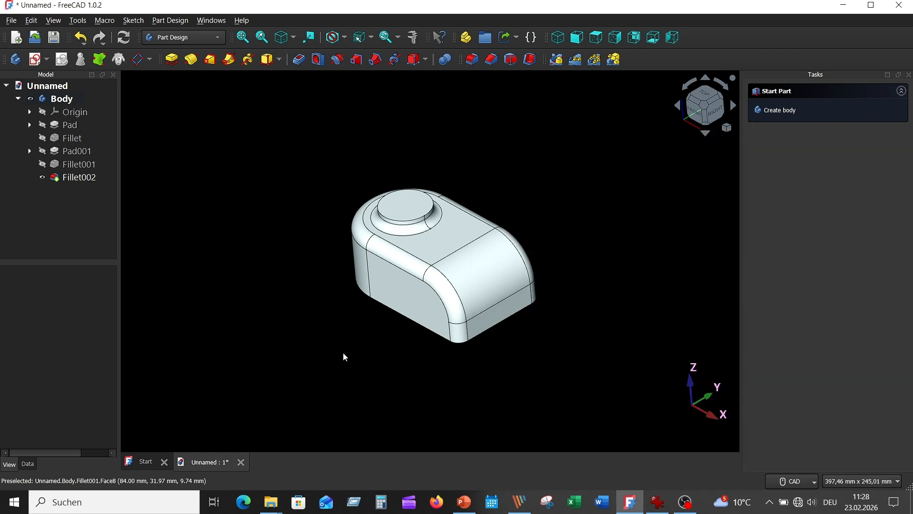
middle_click_drag(344, 353, 409, 366)
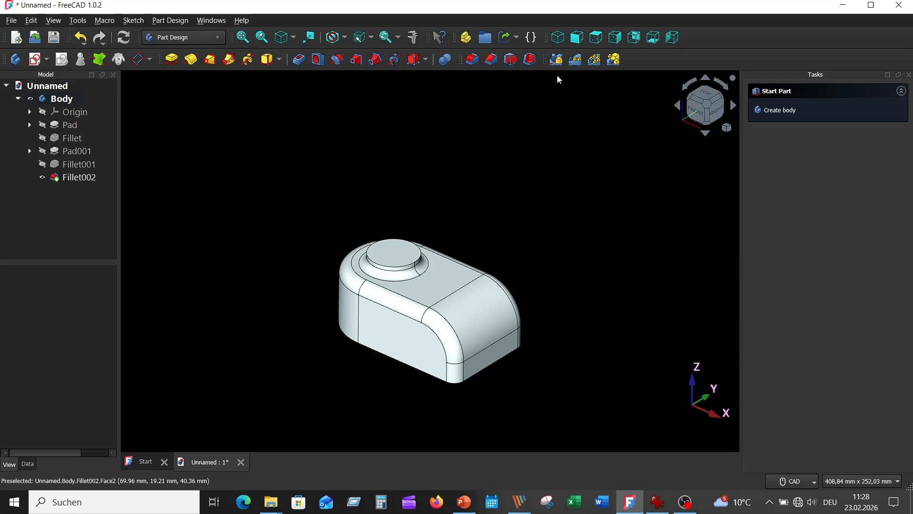
left_click(531, 60)
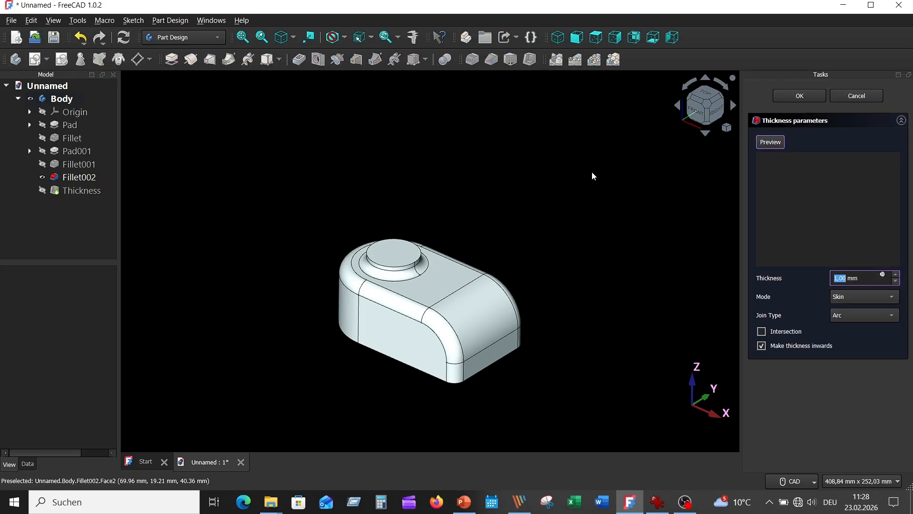
left_click(385, 257)
middle_click_drag(565, 321, 438, 284)
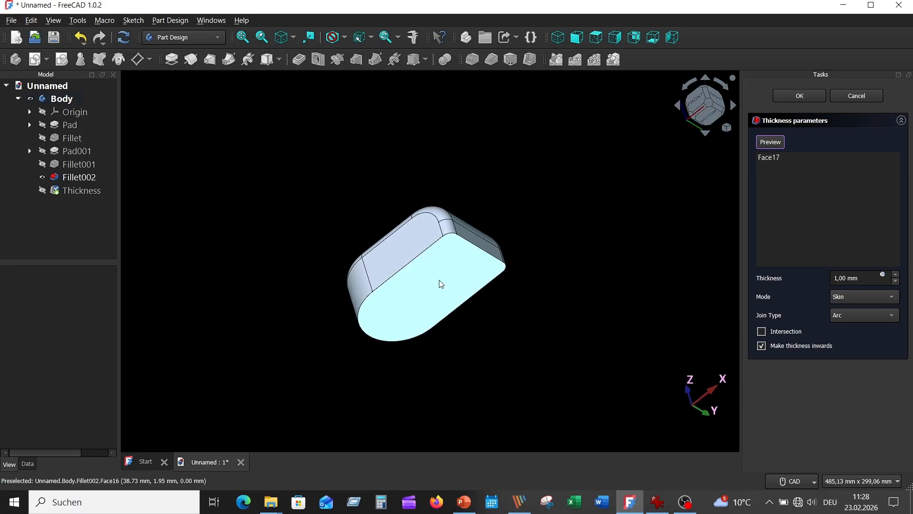
left_click(438, 284)
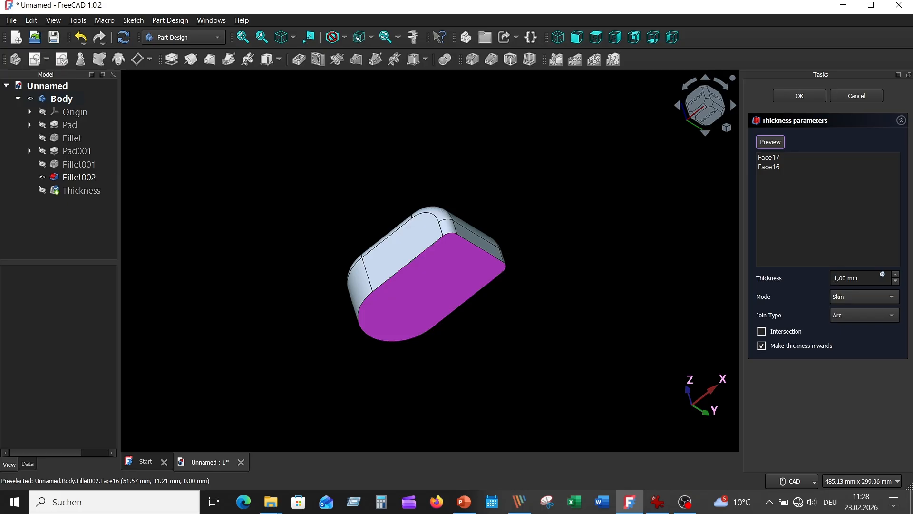
left_click_drag(837, 278, 824, 285)
left_click(810, 95)
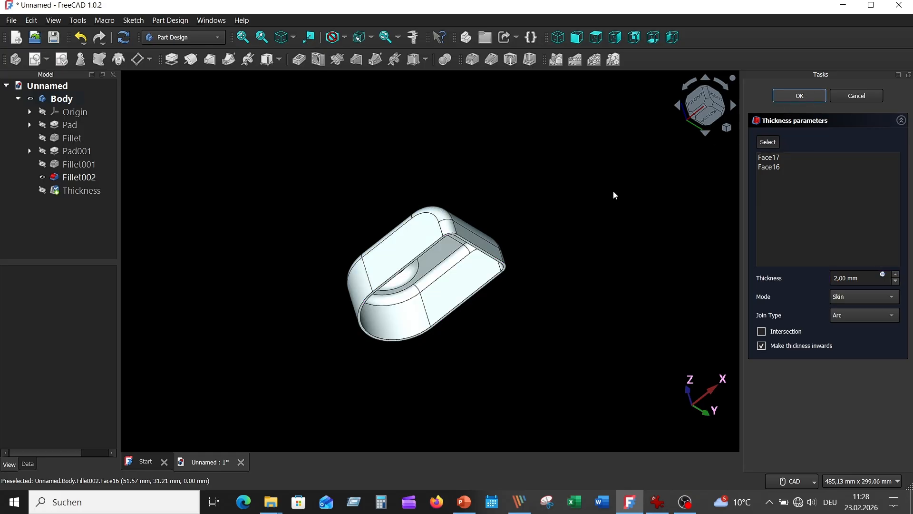
key("0")
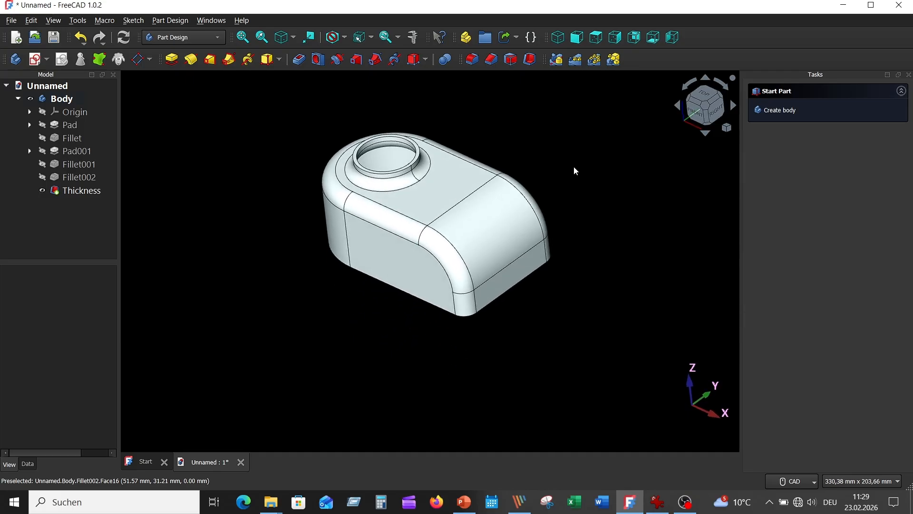
left_click(285, 37)
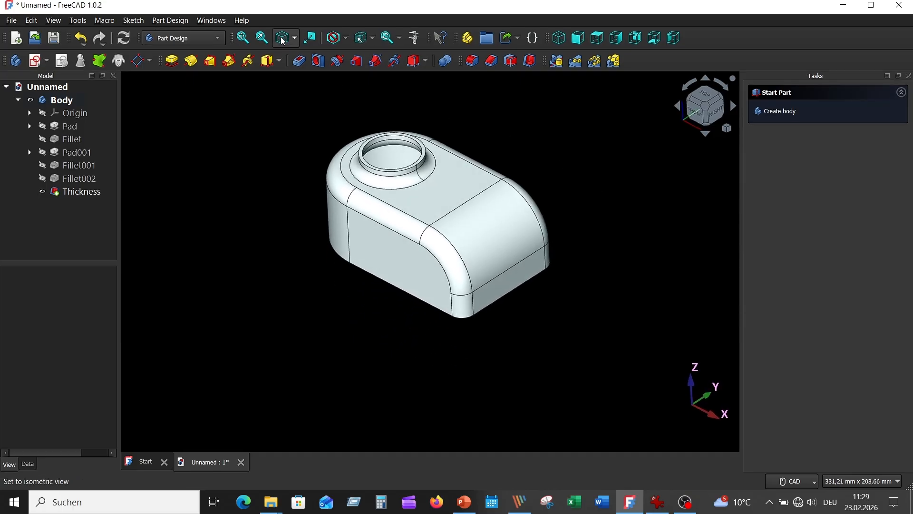
left_click(247, 37)
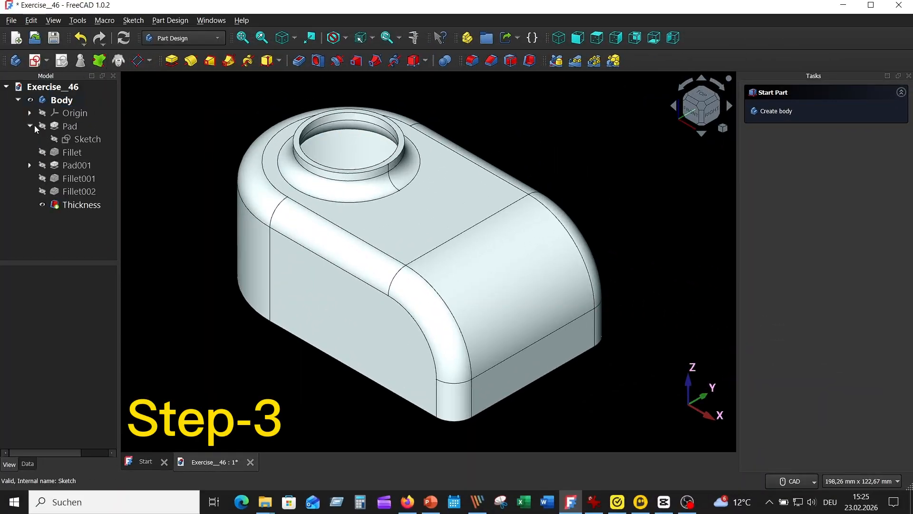
Show the origin, create a datum plane offset 60 mm in z from the XY plane per the reference drawing, and hide the origin again
left_click(75, 113)
key("space")
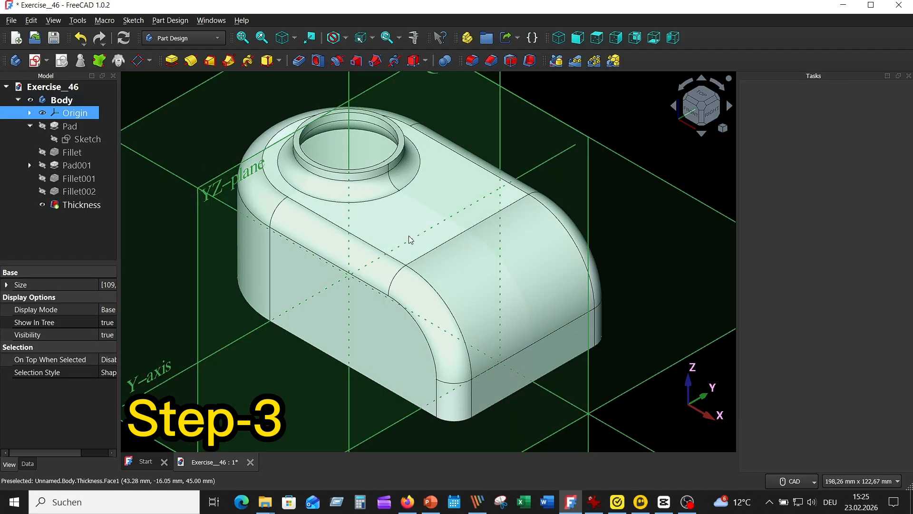
scroll(411, 239, "down", 5)
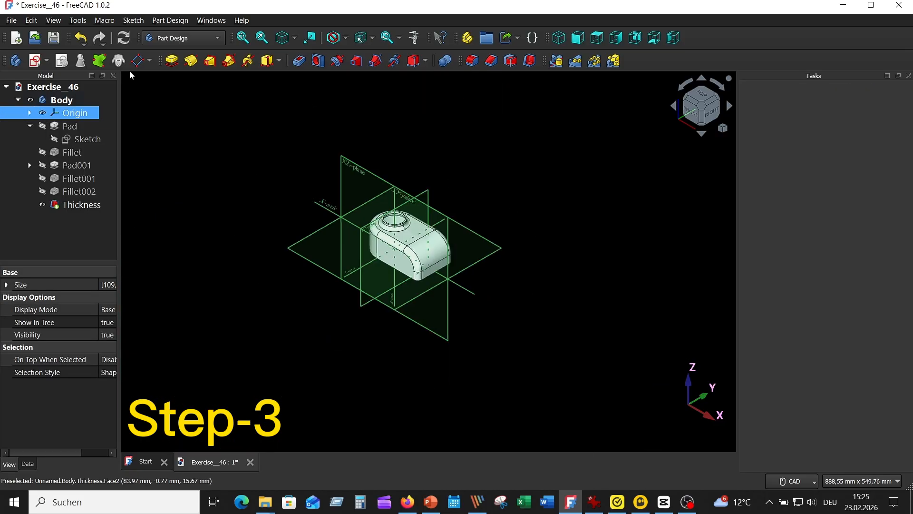
left_click(143, 63)
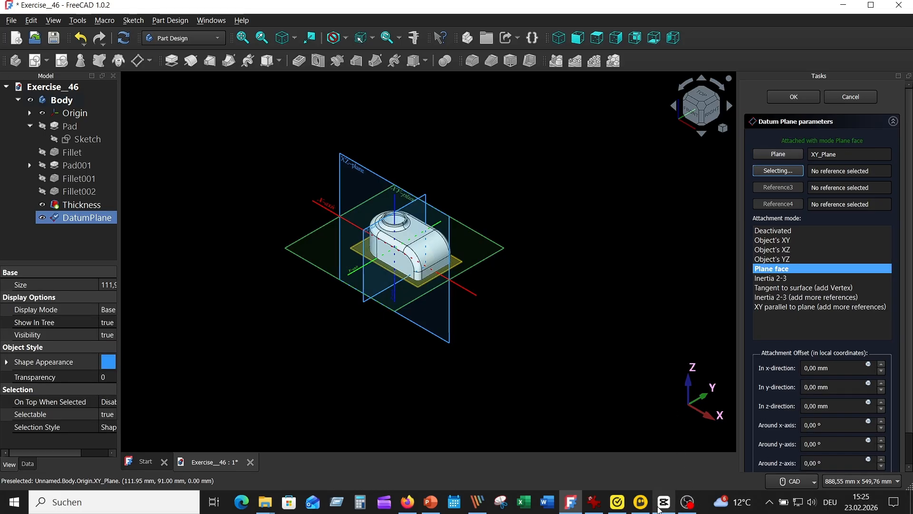
left_click(593, 502)
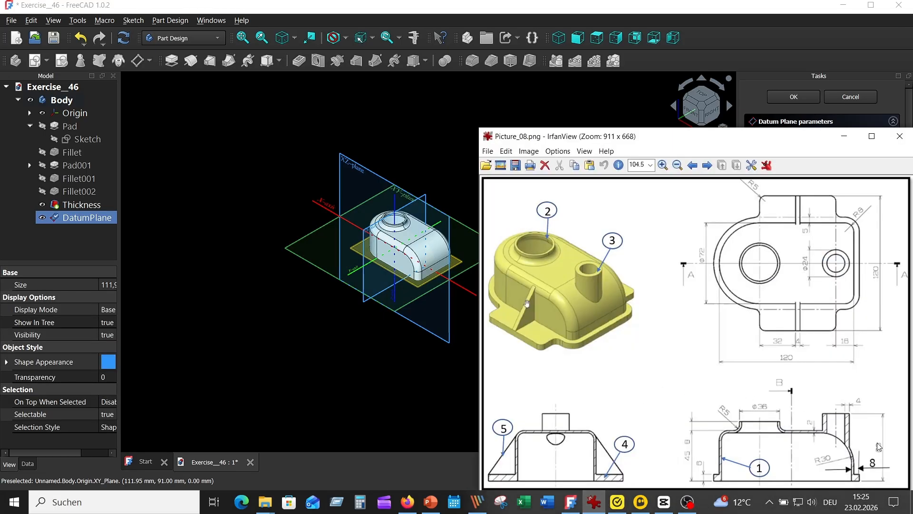
left_click(438, 137)
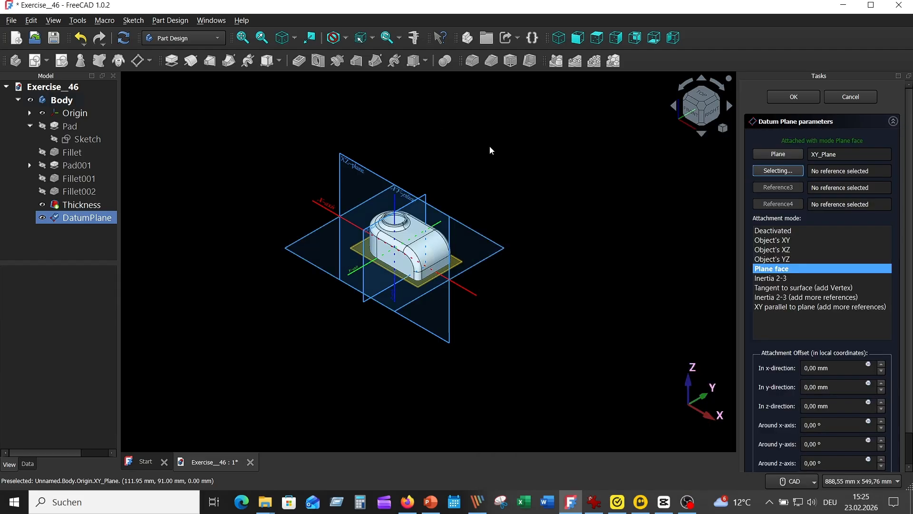
left_click(805, 406)
type("6")
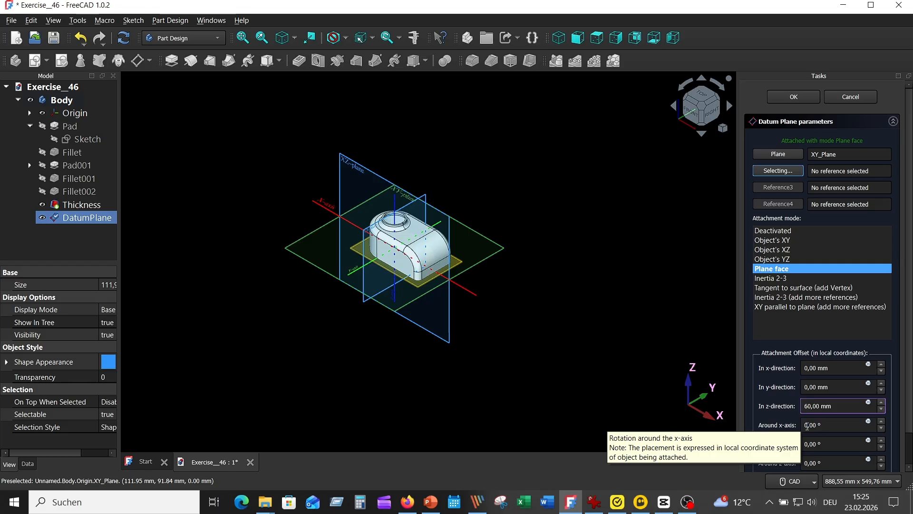
left_click(793, 98)
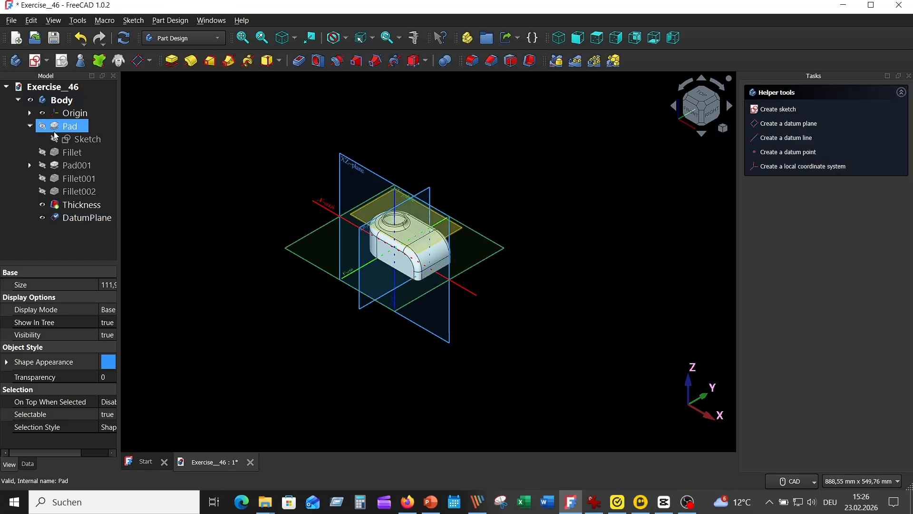
left_click(51, 108)
key("space")
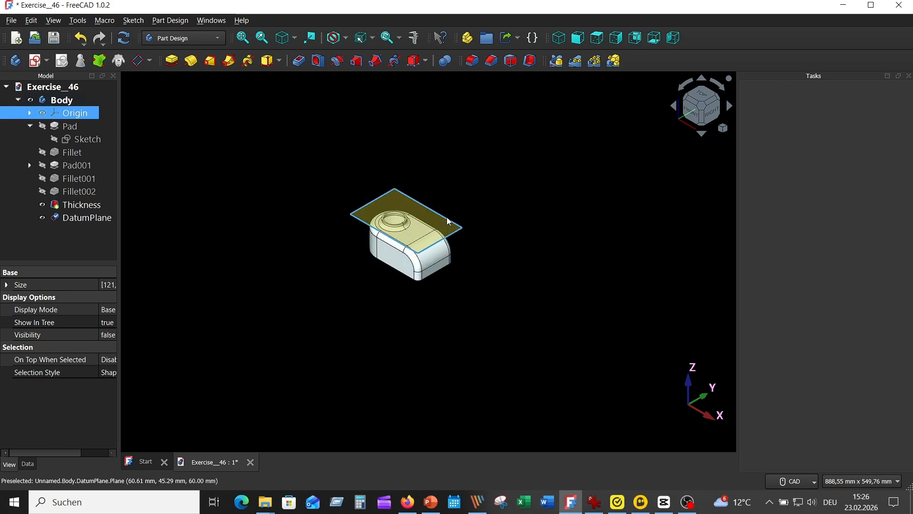
Create a new sketch on the datum plane above the body and hide the datum plane
left_click(464, 224)
left_click(34, 60)
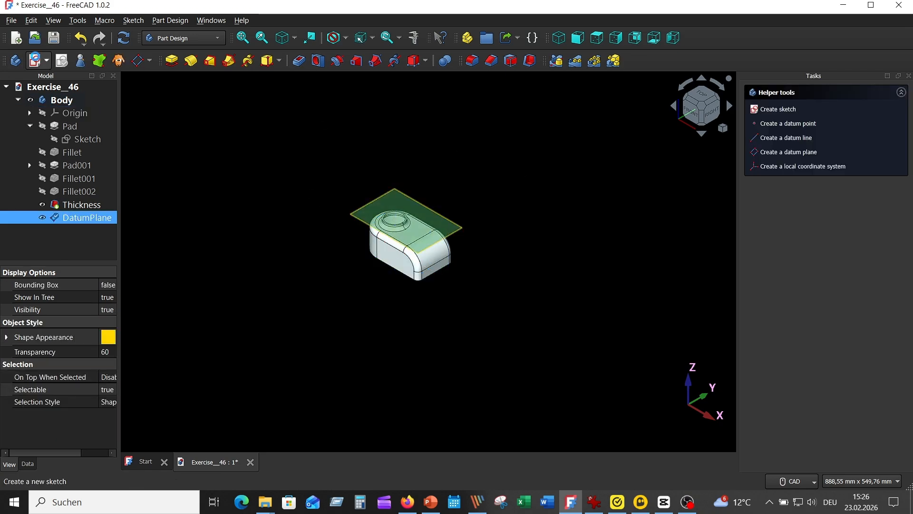
middle_click_drag(479, 218, 518, 154)
scroll(470, 181, "up", 3)
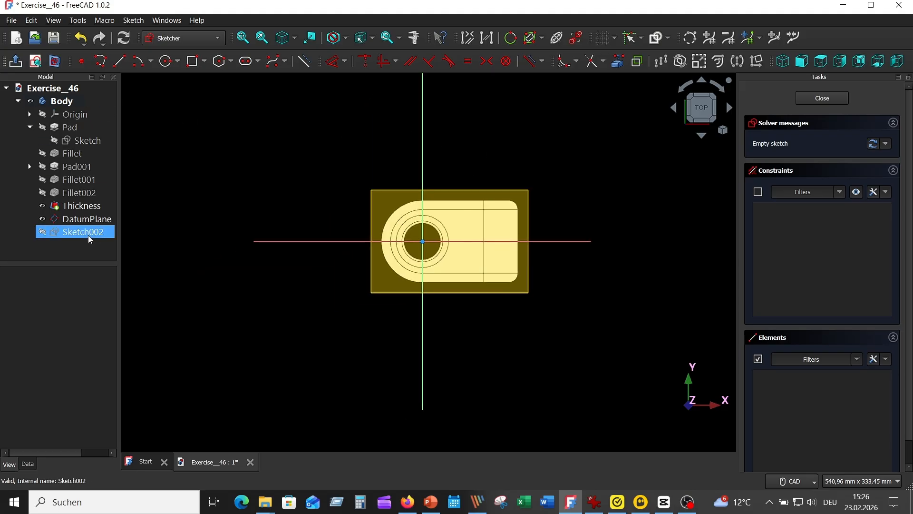
left_click(50, 222)
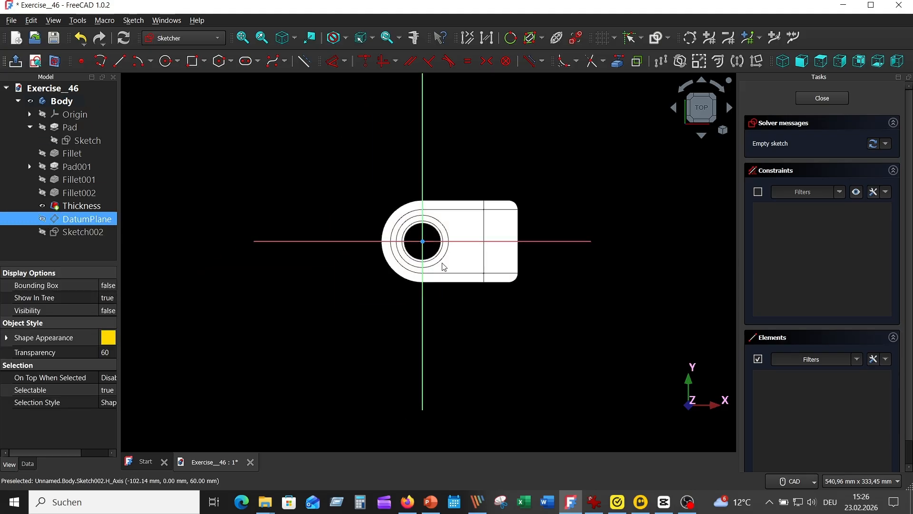
Check the small pipe's dimensions in the reference drawing and draw a circle of radius 12 mm centred on the horizontal axis near the body's square end
left_click(598, 508)
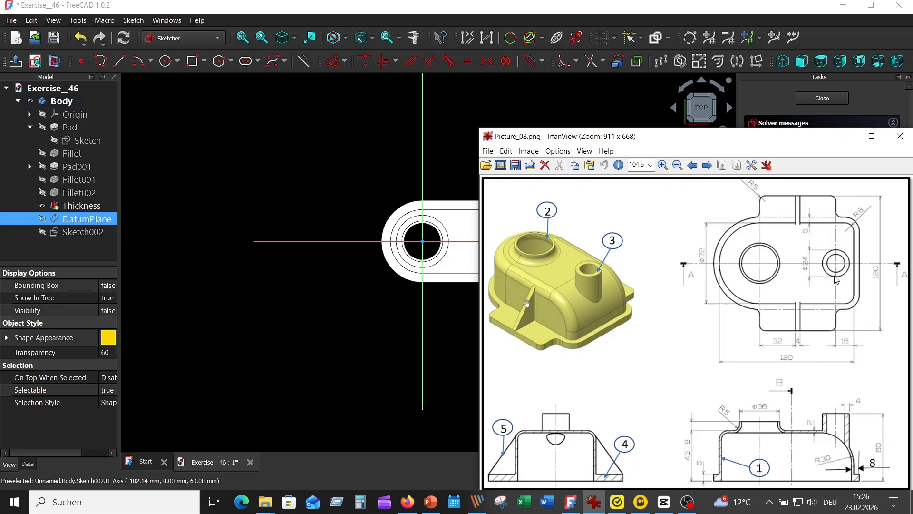
left_click(307, 154)
left_click(165, 60)
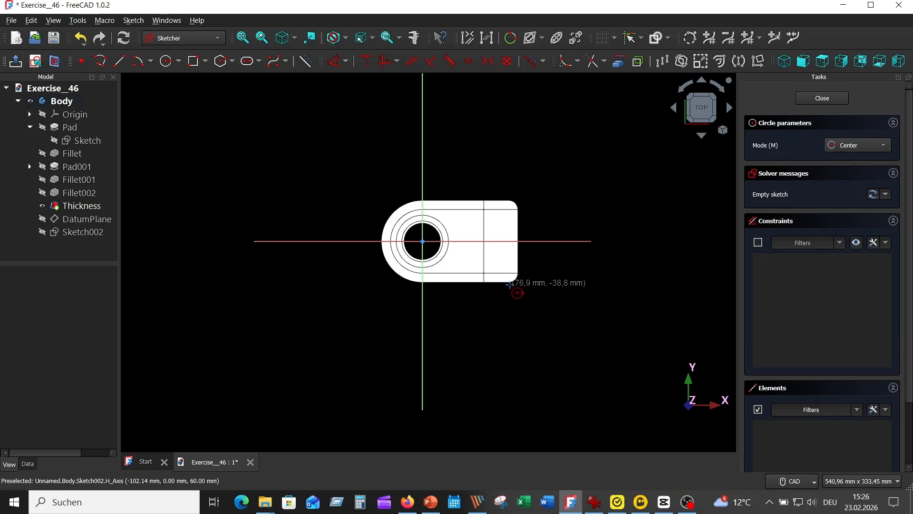
left_click(506, 241)
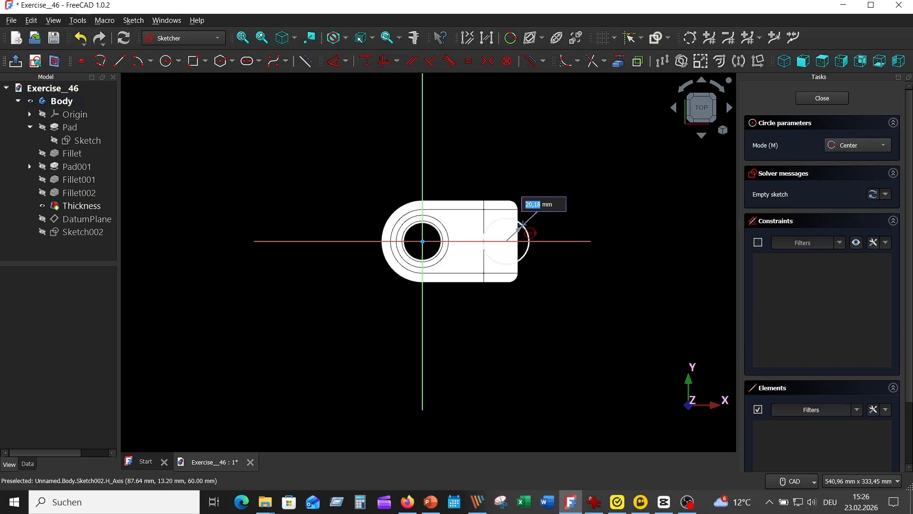
type("12")
key("Return")
key("Escape")
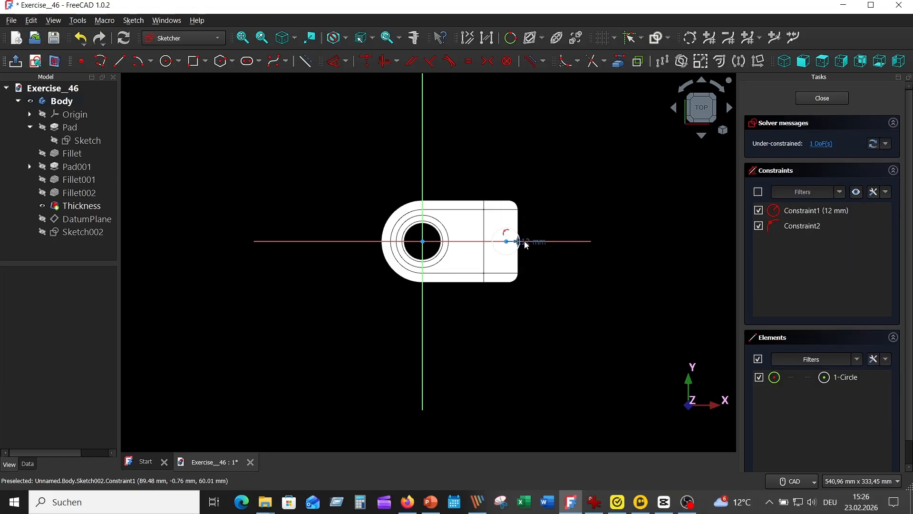
Move the radius dimension clear of the outline, set the circle centre's distance from the vertical axis to 68 mm, and close the sketch
left_click_drag(522, 241, 534, 193)
left_click(506, 241)
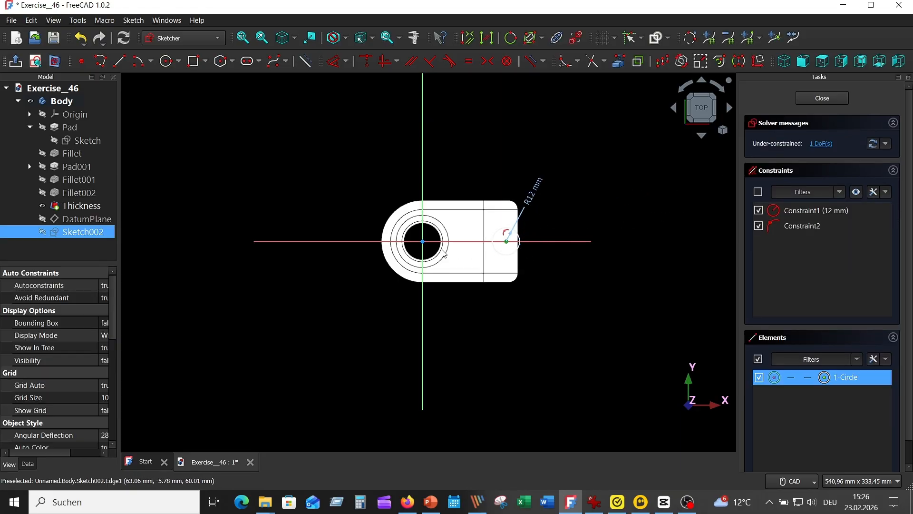
left_click(423, 324)
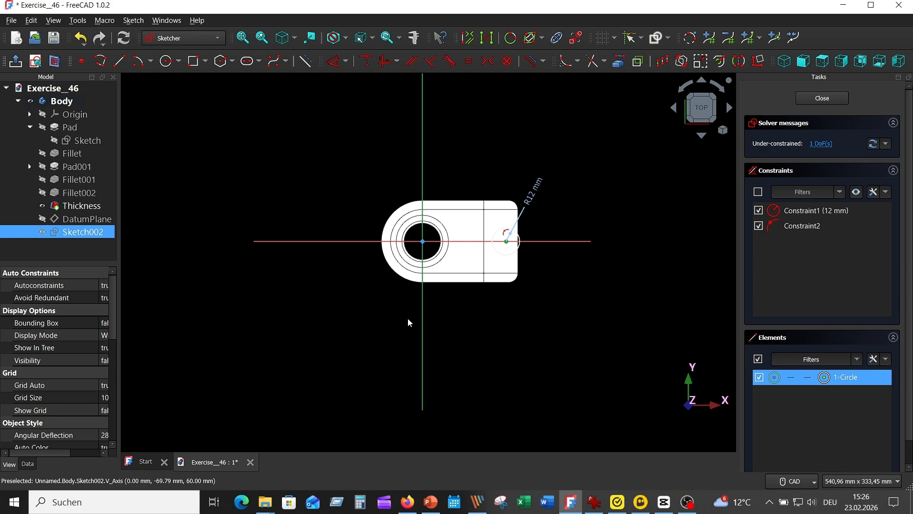
left_click(334, 61)
left_click(480, 301)
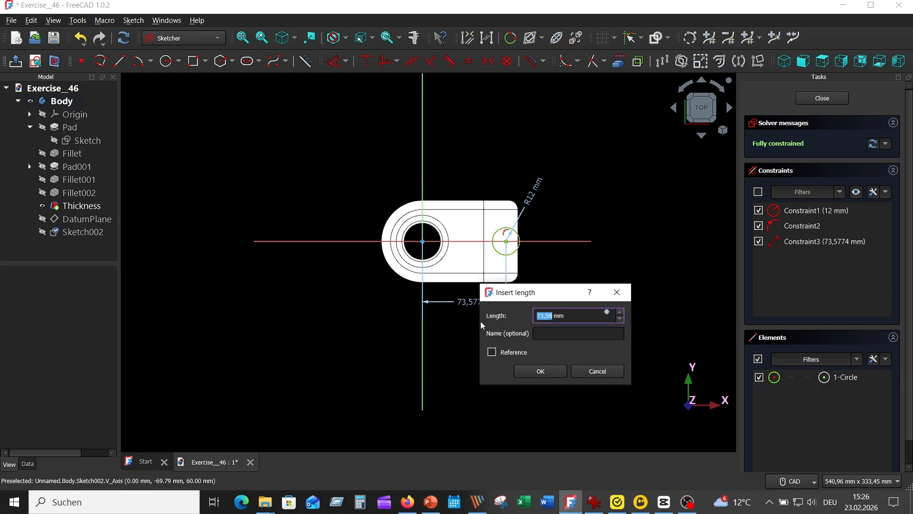
type("68")
key("Return")
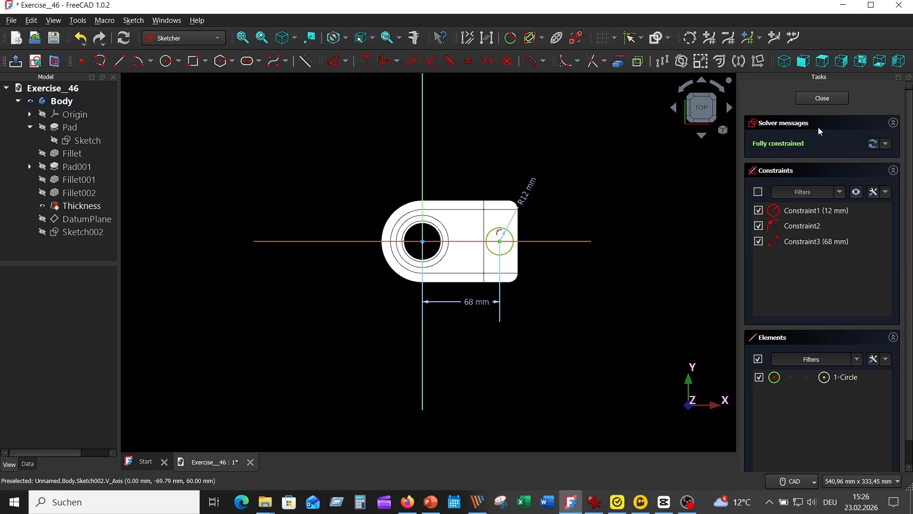
left_click(821, 99)
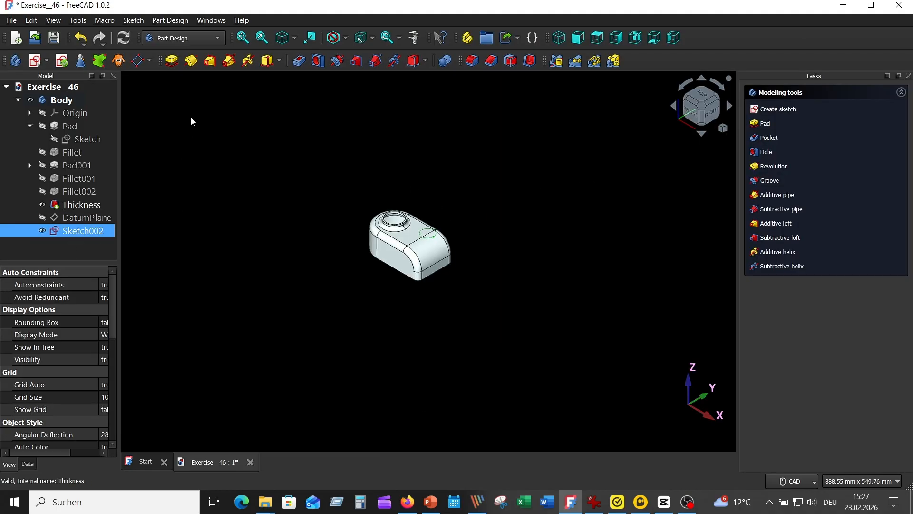
Pad the circle sketch with the type Up to face, ending on the body's curved end face
left_click(172, 65)
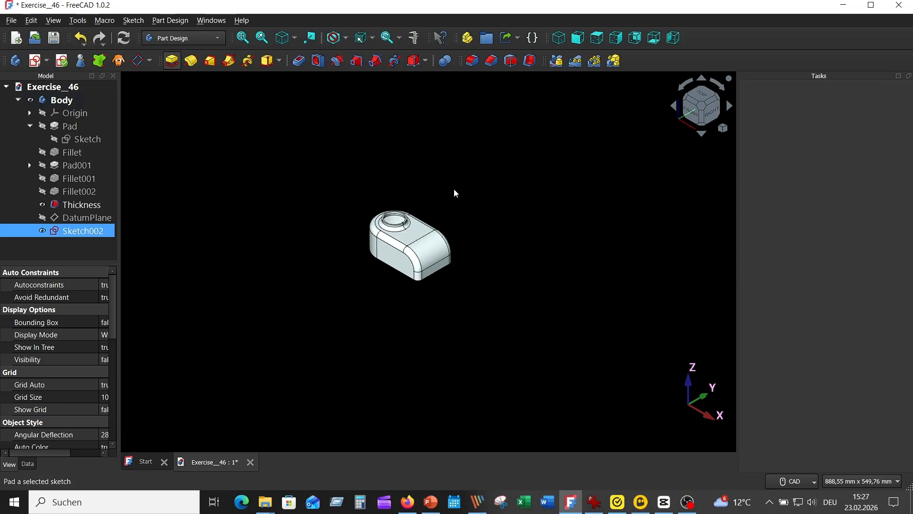
middle_click_drag(475, 218, 589, 171)
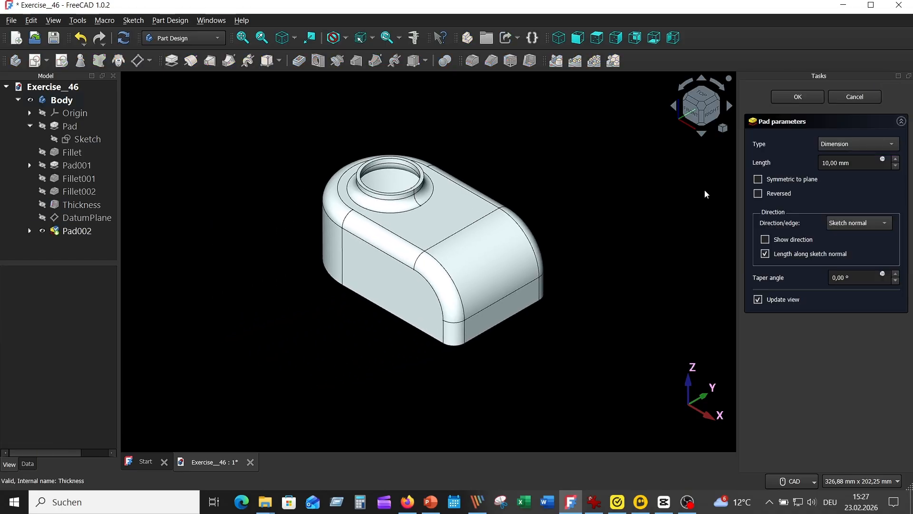
left_click(875, 144)
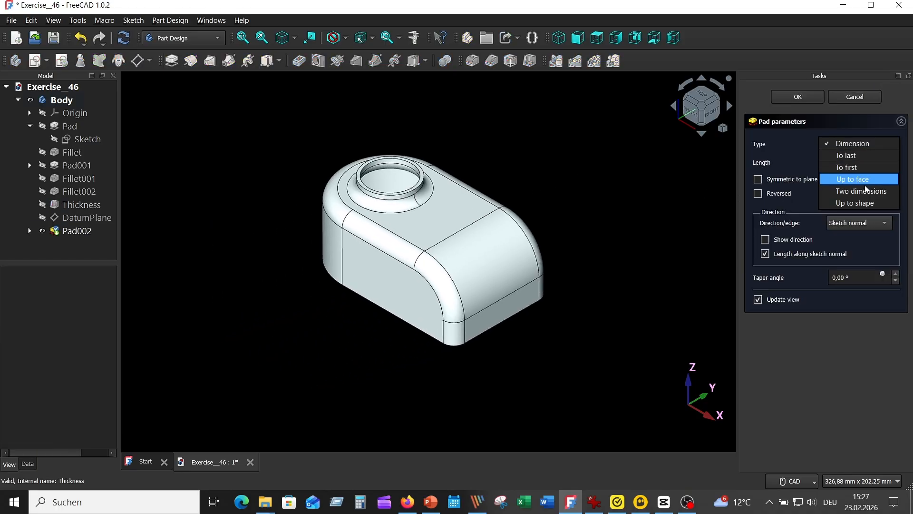
left_click(854, 179)
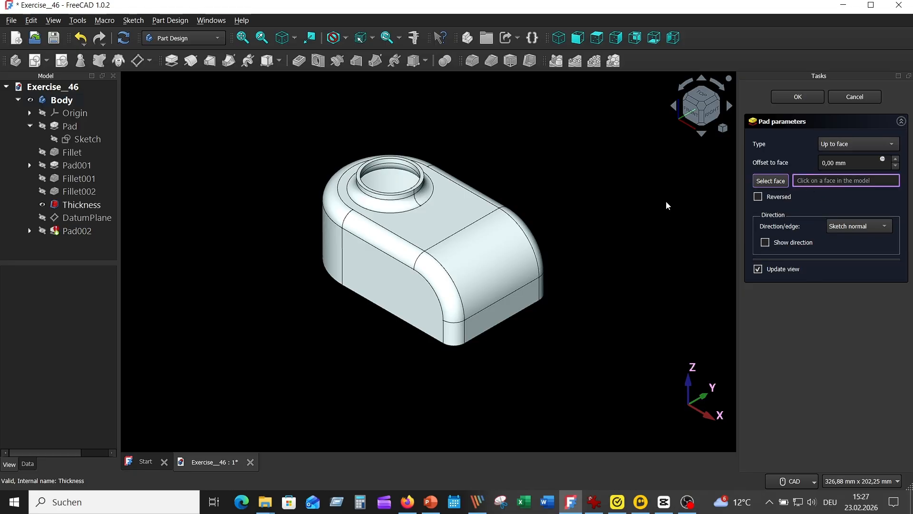
left_click(490, 274)
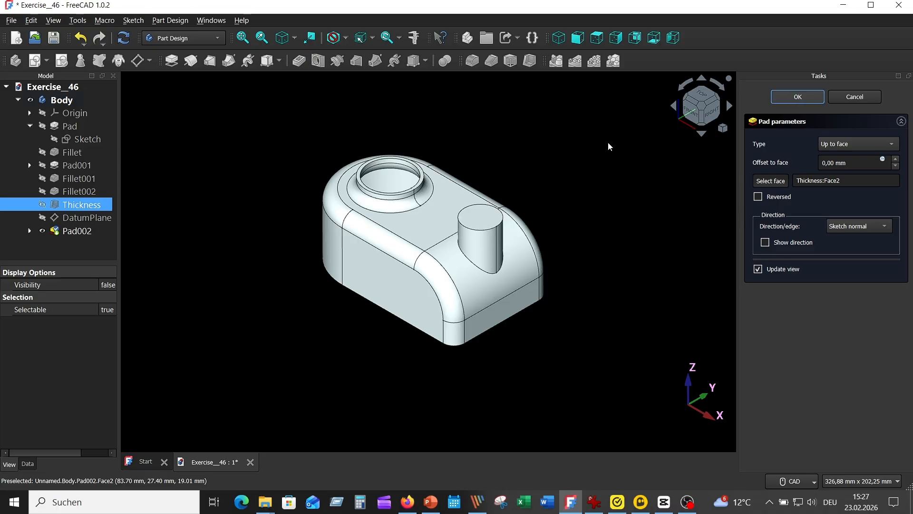
key("Return")
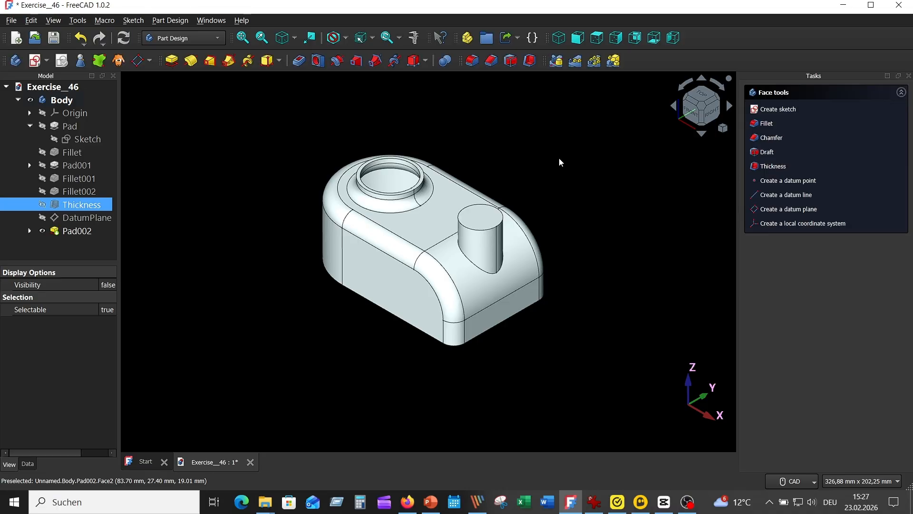
Check the pipe's wall in the reference drawing and cut a 16 mm diameter hole, Through all, from the pipe's top face
left_click(594, 501)
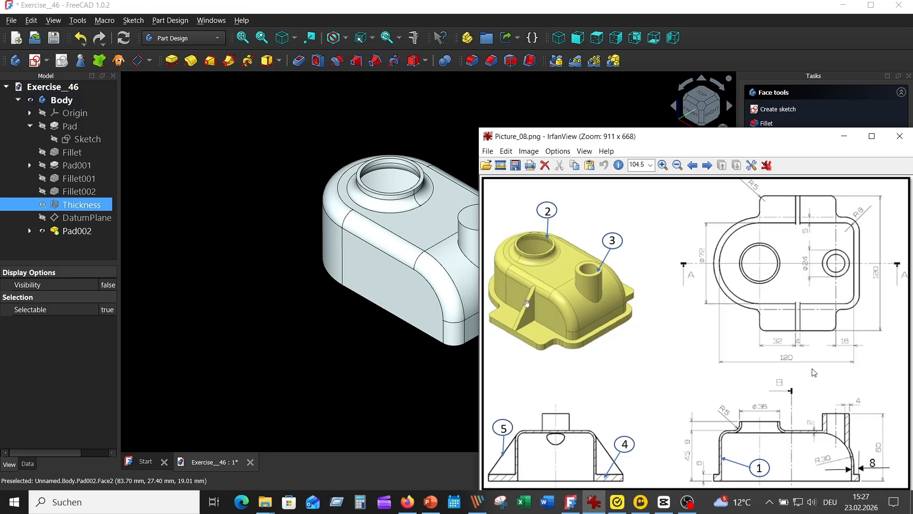
left_click(224, 126)
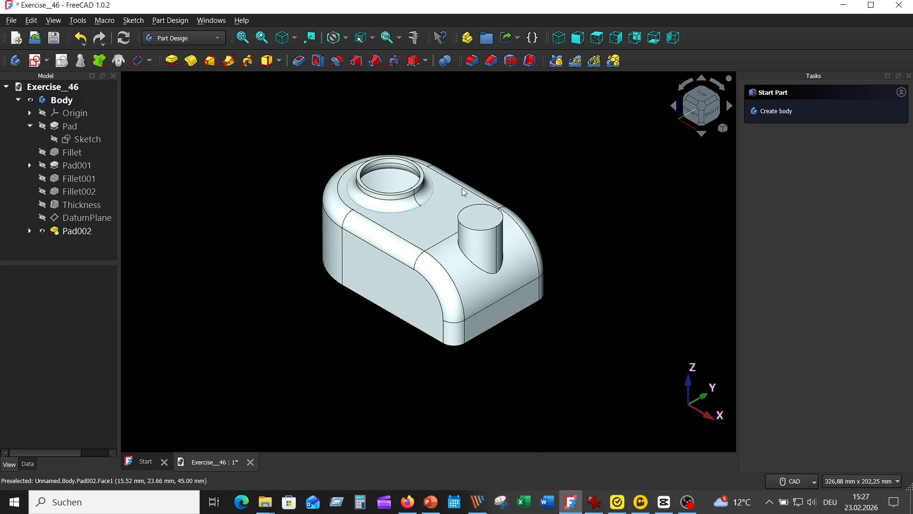
left_click(480, 219)
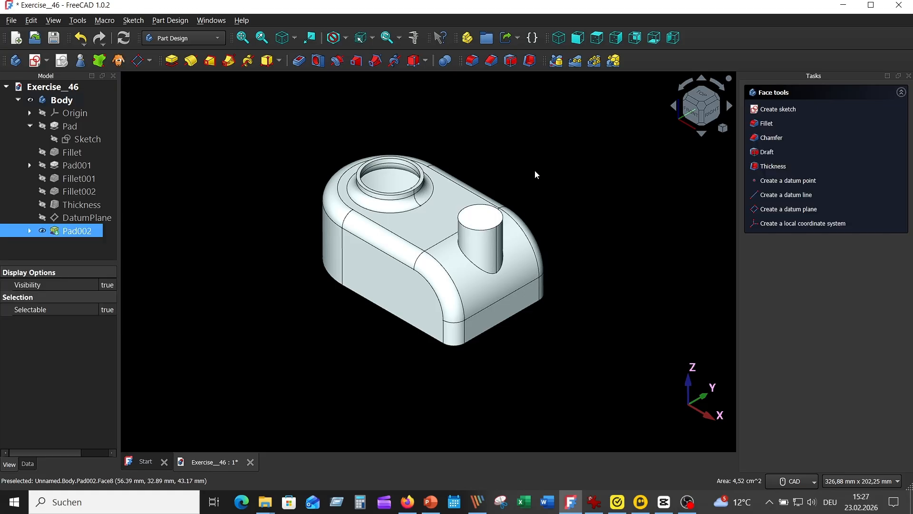
left_click(318, 60)
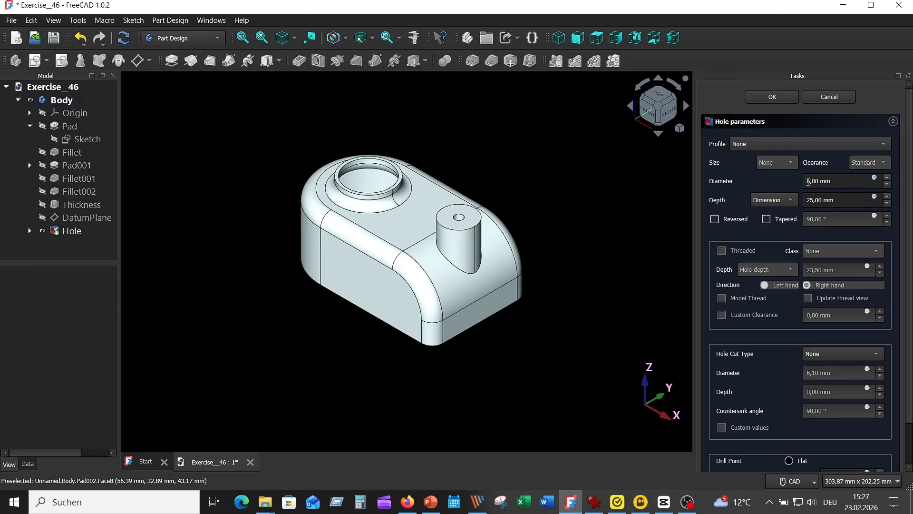
left_click(808, 182)
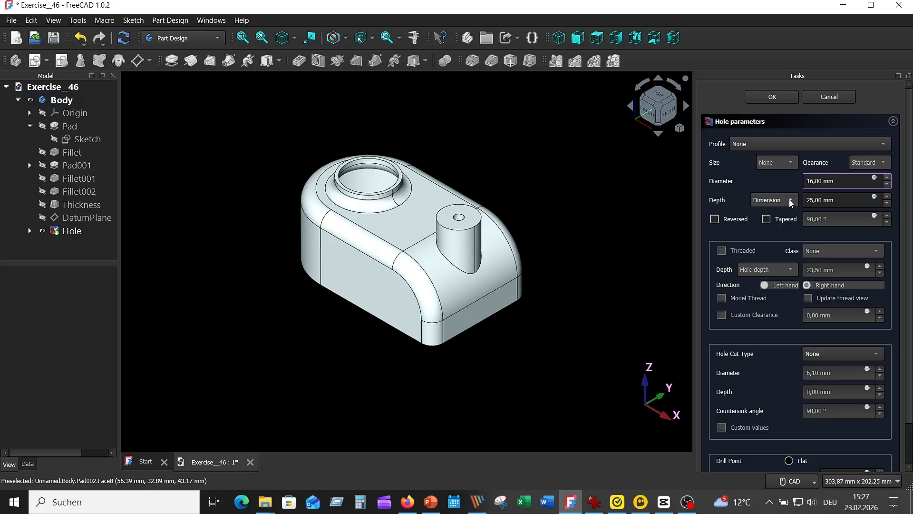
left_click(790, 202)
left_click(791, 209)
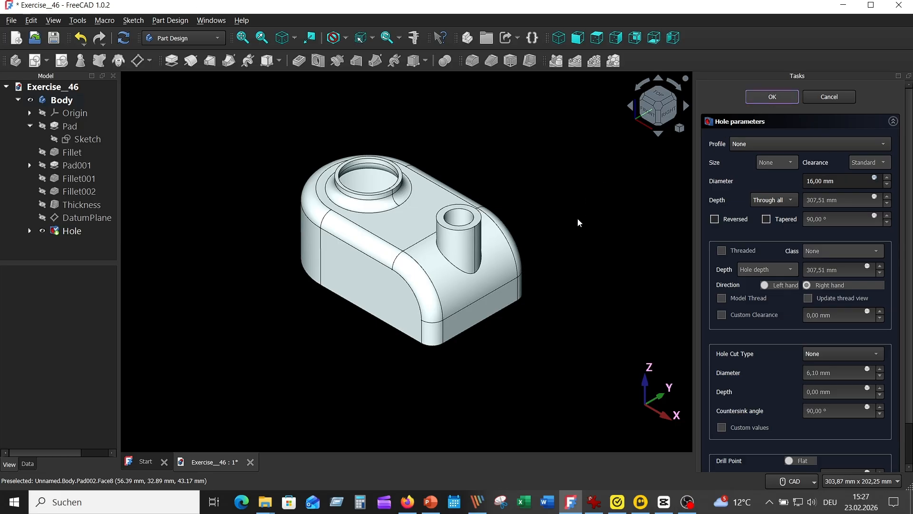
key("Return")
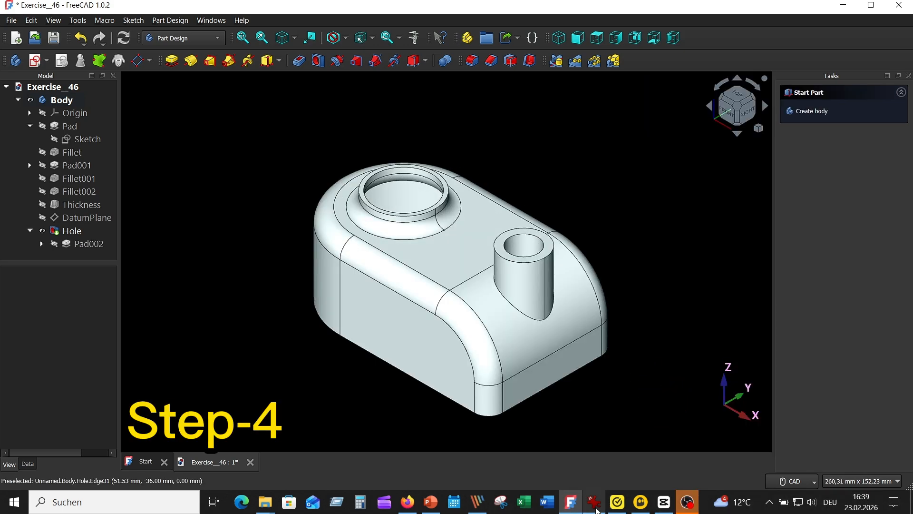
Check the flange in the reference drawing, create a sketch on the XY plane, and section the view at the sketch plane
left_click(591, 501)
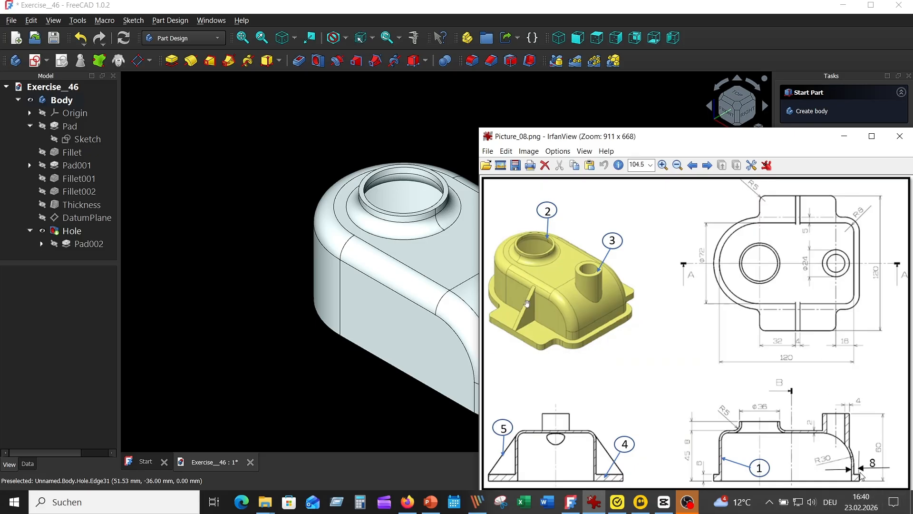
left_click(197, 294)
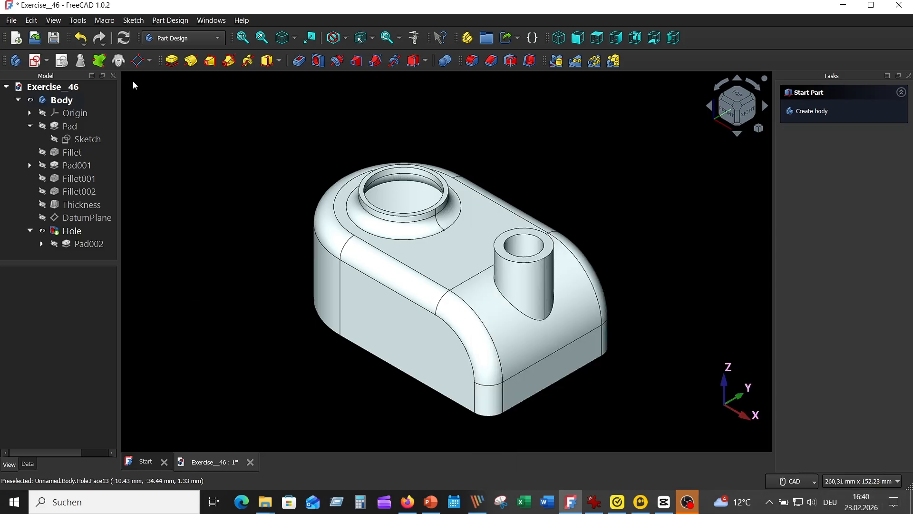
left_click(33, 61)
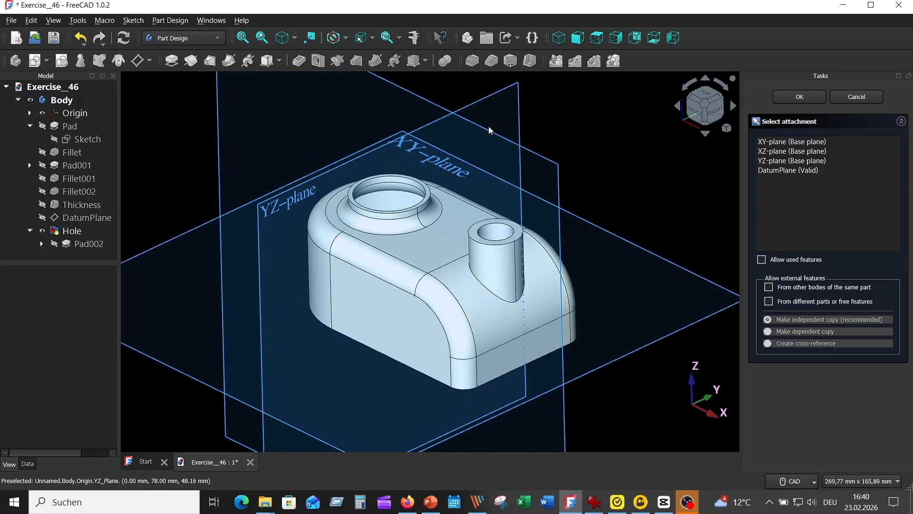
left_click(386, 119)
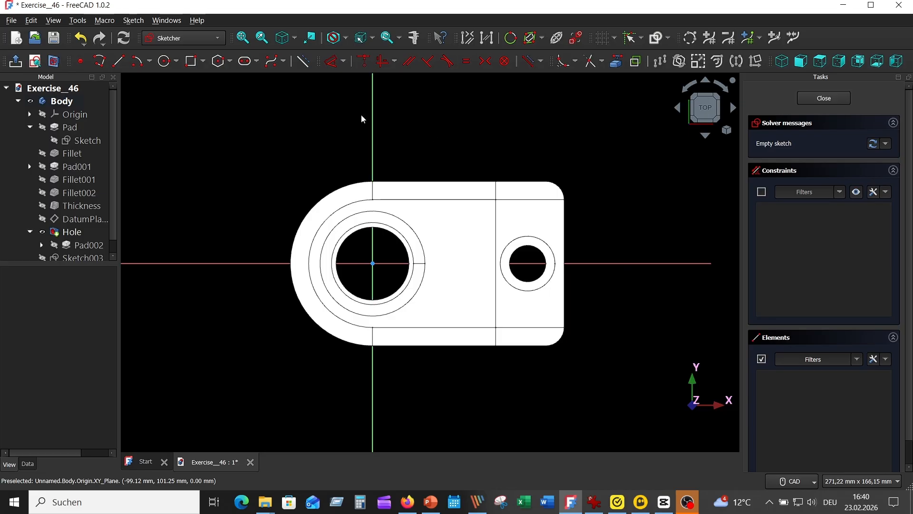
left_click(54, 61)
scroll(442, 214, "up", 3)
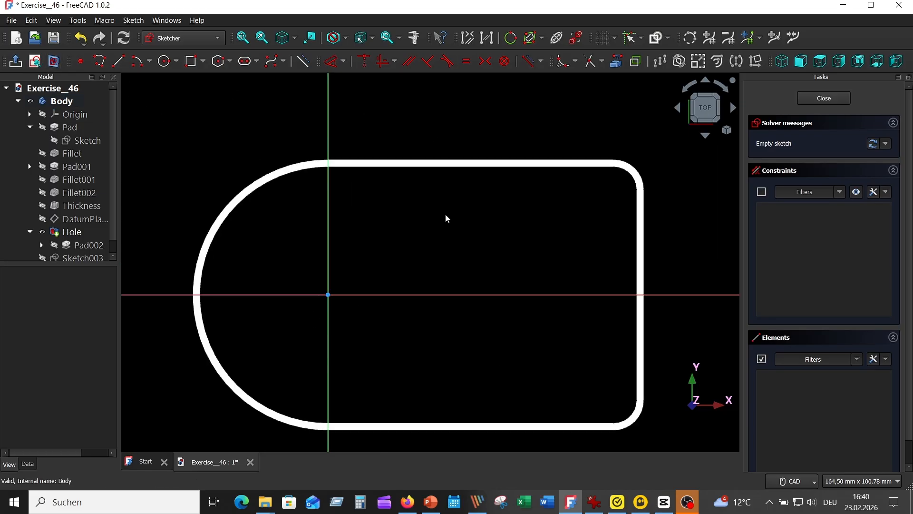
Project the wall's inner corner arc on the positive Y side and its three straight inner edges as external geometry, and hide the Hole feature
left_click(616, 61)
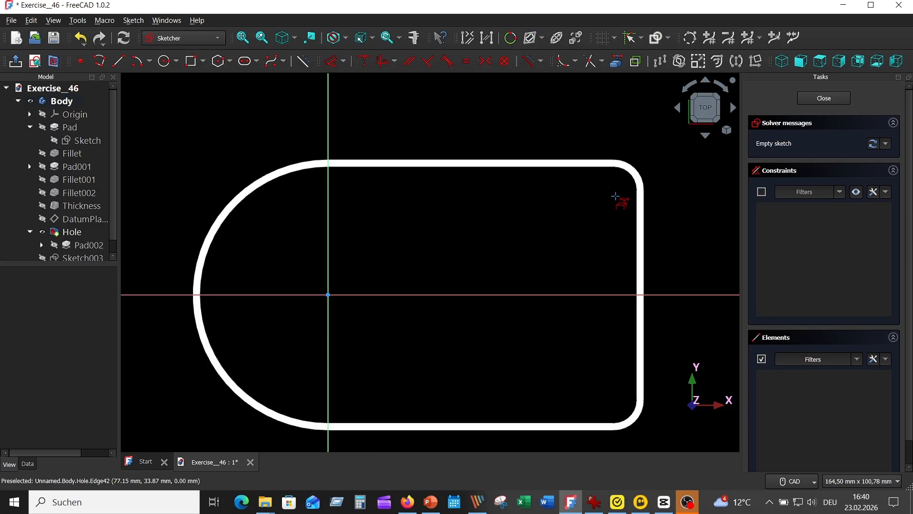
left_click(634, 179)
left_click(586, 168)
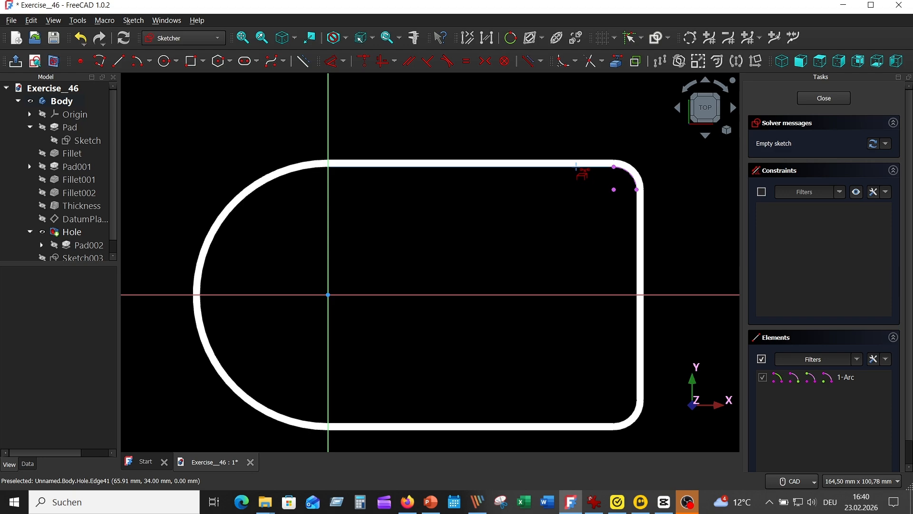
left_click(638, 259)
left_click(582, 426)
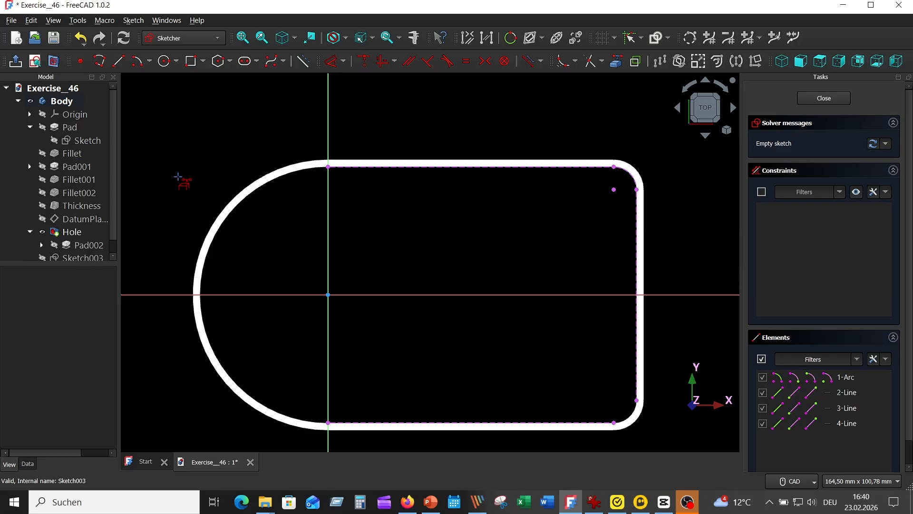
scroll(71, 232, "down", 1)
left_click(71, 218)
key("space")
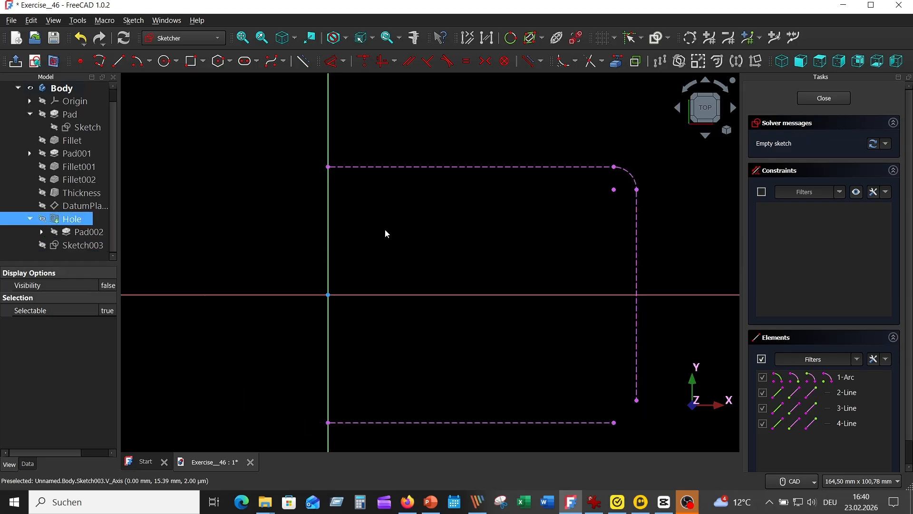
Draw a 34 mm radius semicircle centred on the origin along the round end and a 6 mm radius arc over the projected corner
left_click(138, 61)
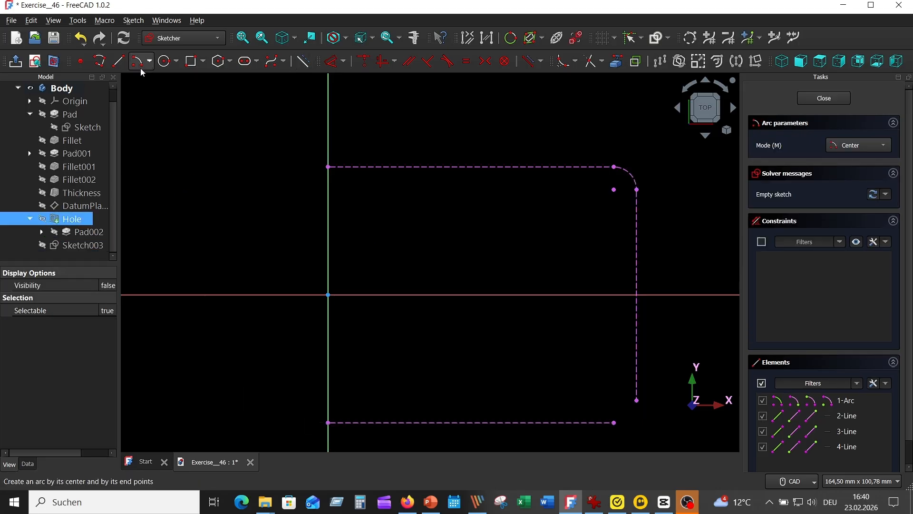
left_click(328, 295)
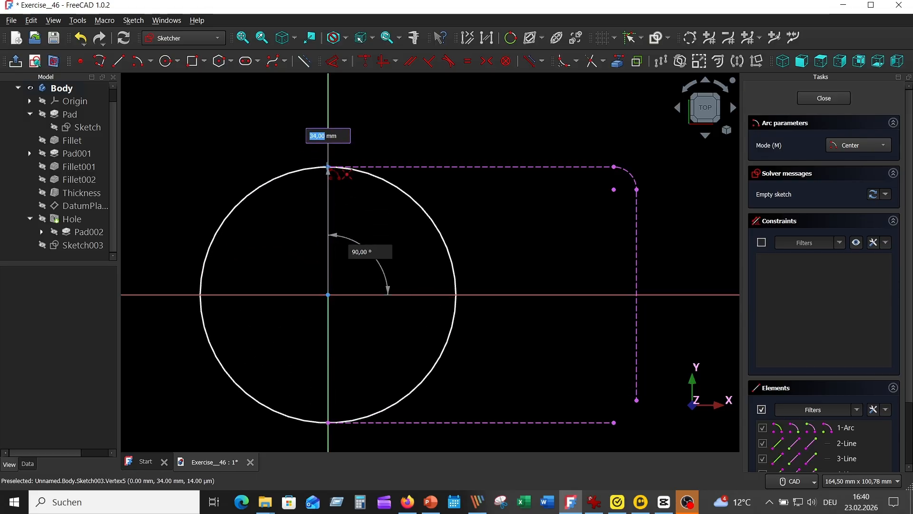
left_click(328, 167)
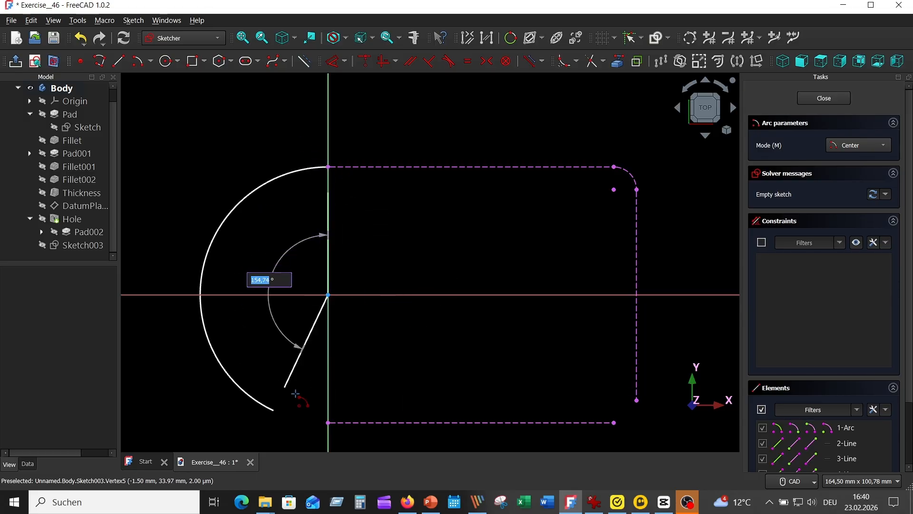
left_click(329, 422)
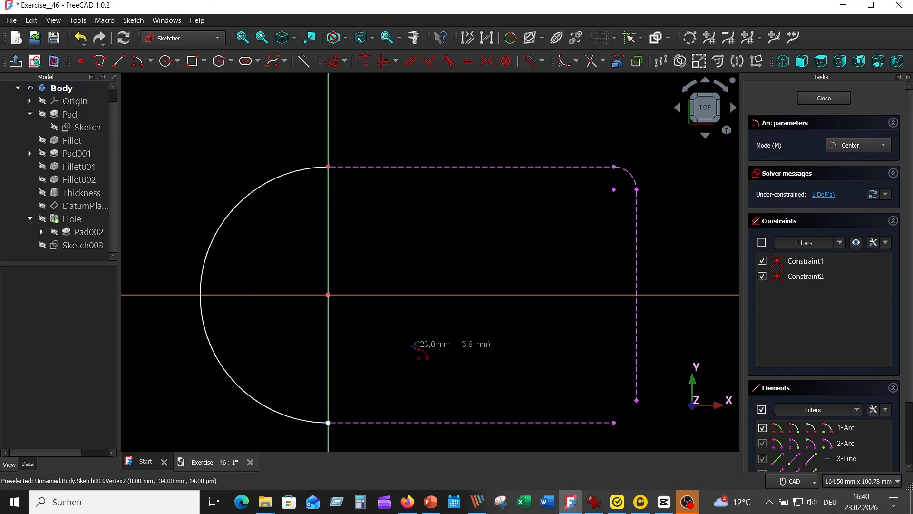
left_click(614, 190)
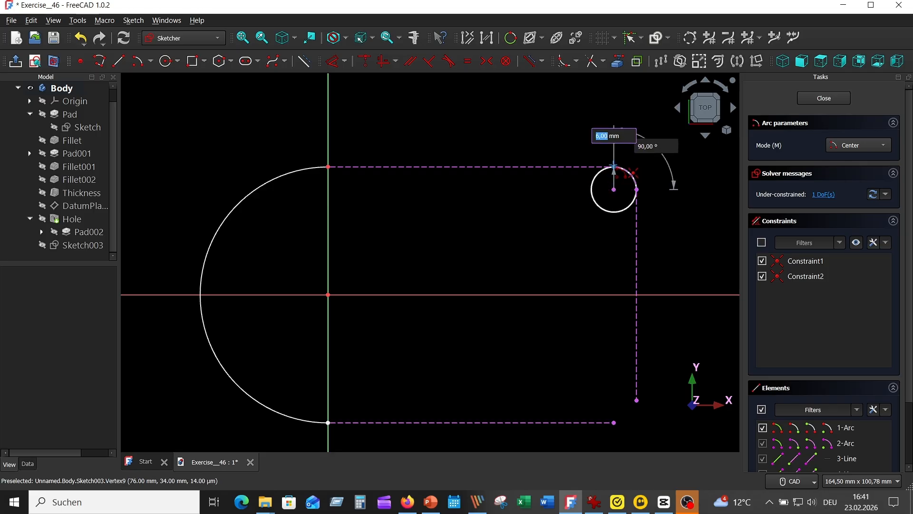
left_click(614, 167)
left_click(637, 190)
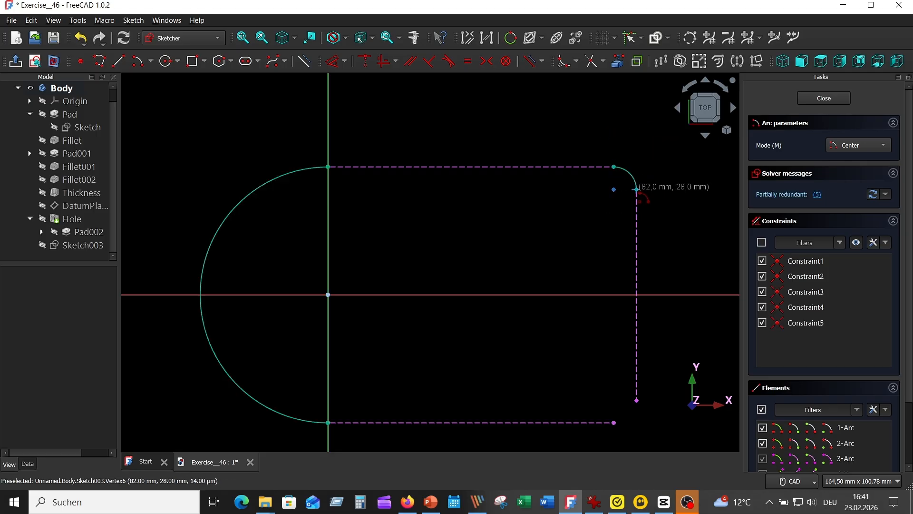
right_click(507, 210)
Show the Hole feature, project the remaining inner corner arc on the negative Y side as external geometry, and hide the feature again
left_click(46, 219)
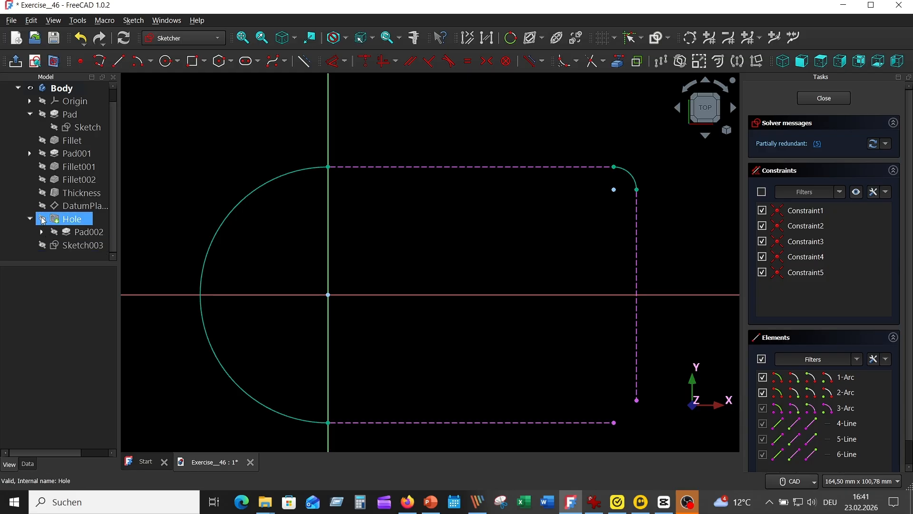
left_click(43, 220)
left_click(618, 64)
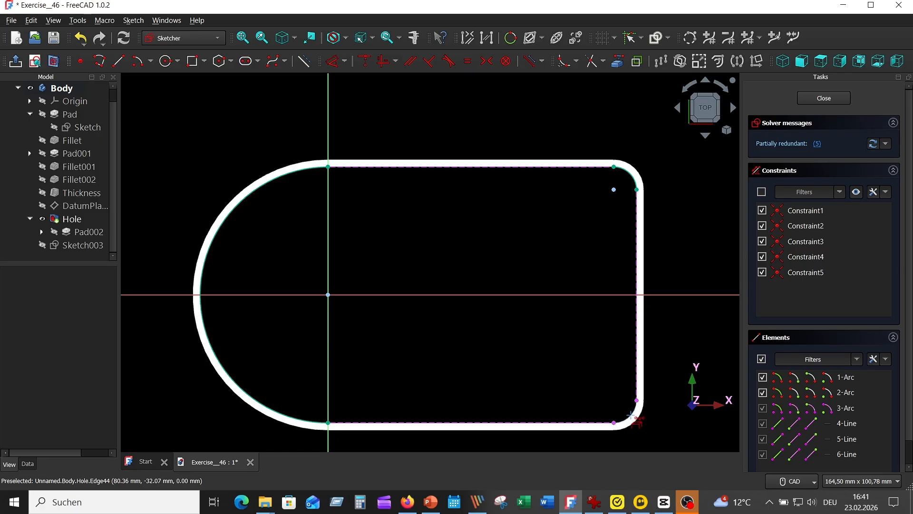
left_click(630, 415)
left_click(43, 219)
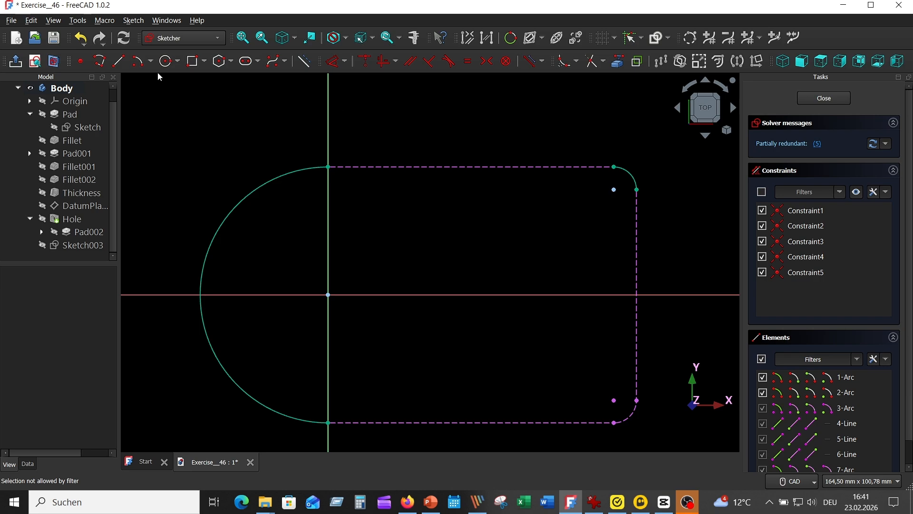
Trace the newly projected corner with a centre-based arc snapped to its centre and both endpoints
left_click(137, 61)
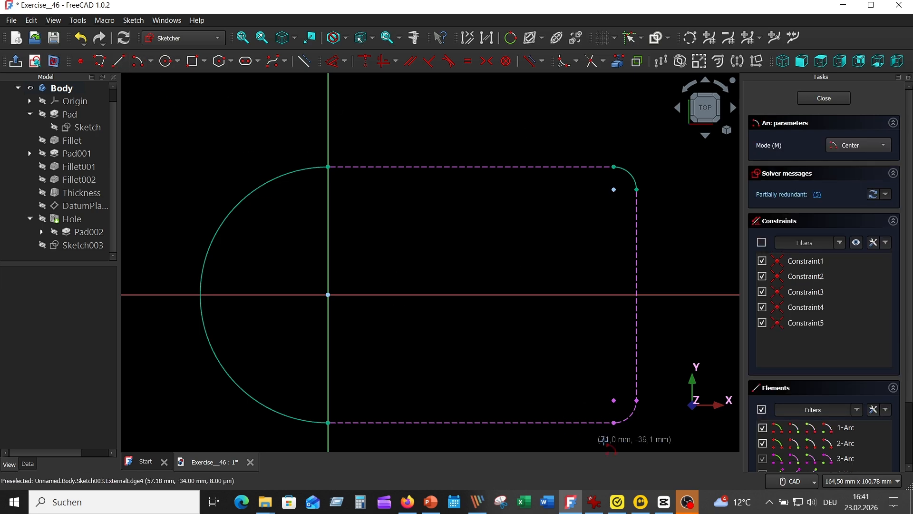
left_click(614, 401)
left_click(636, 401)
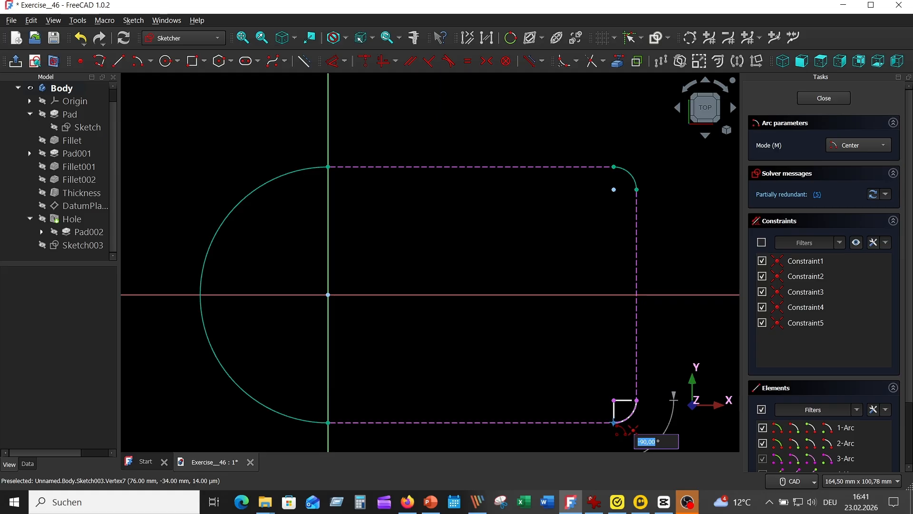
left_click(614, 422)
right_click(490, 241)
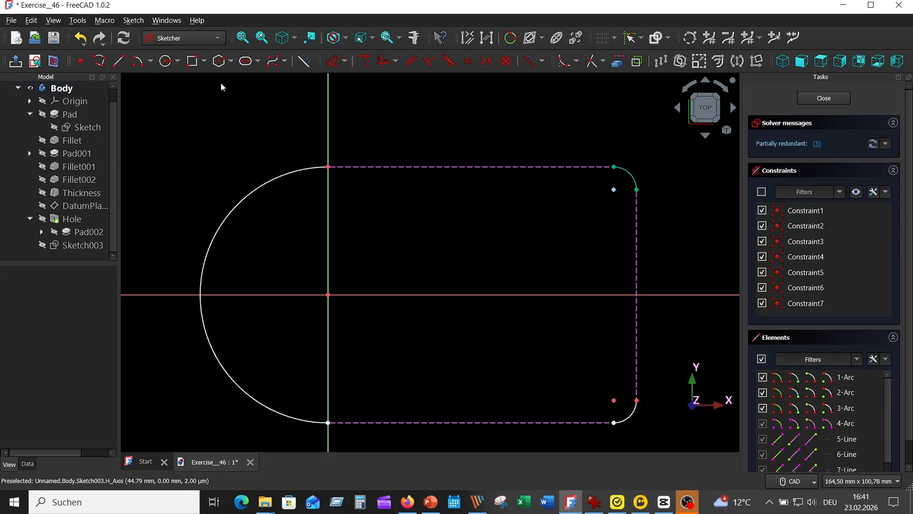
Draw three straight lines over the projected edges, joining the semicircle and both corner arcs into a closed profile
left_click(119, 61)
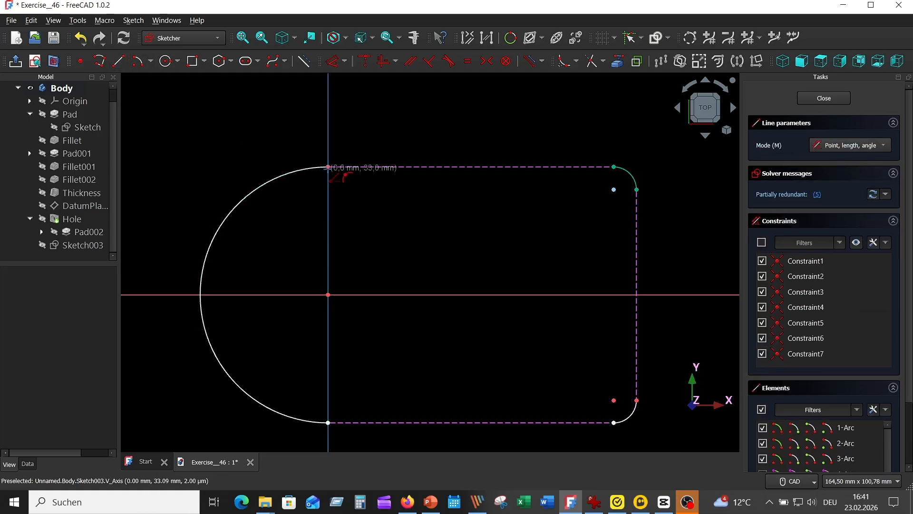
left_click(328, 166)
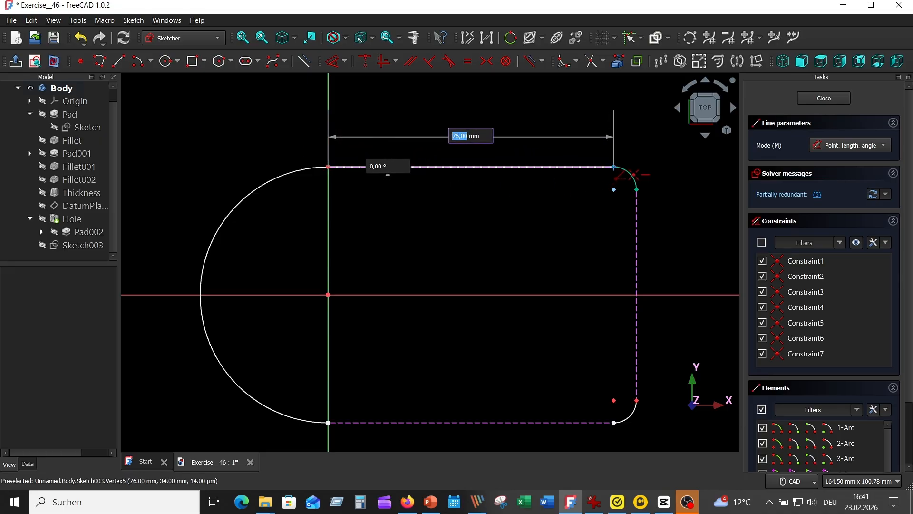
left_click(613, 167)
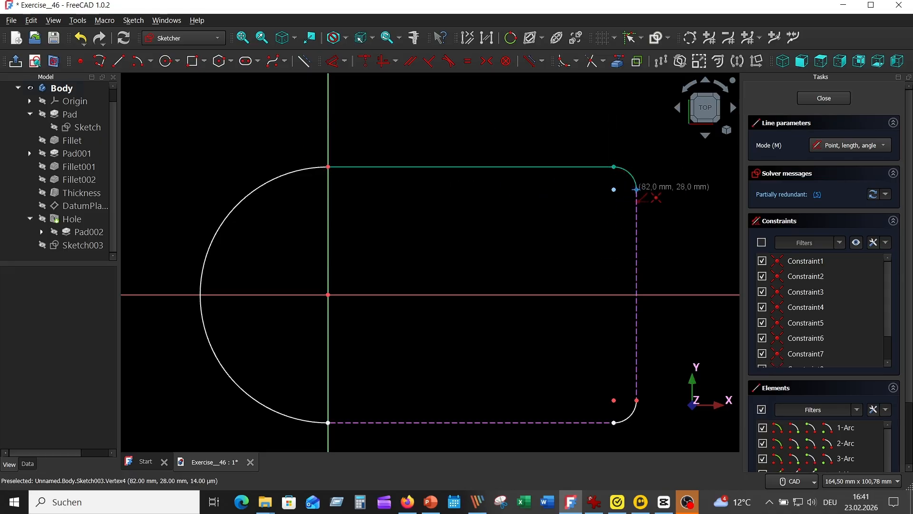
left_click(637, 190)
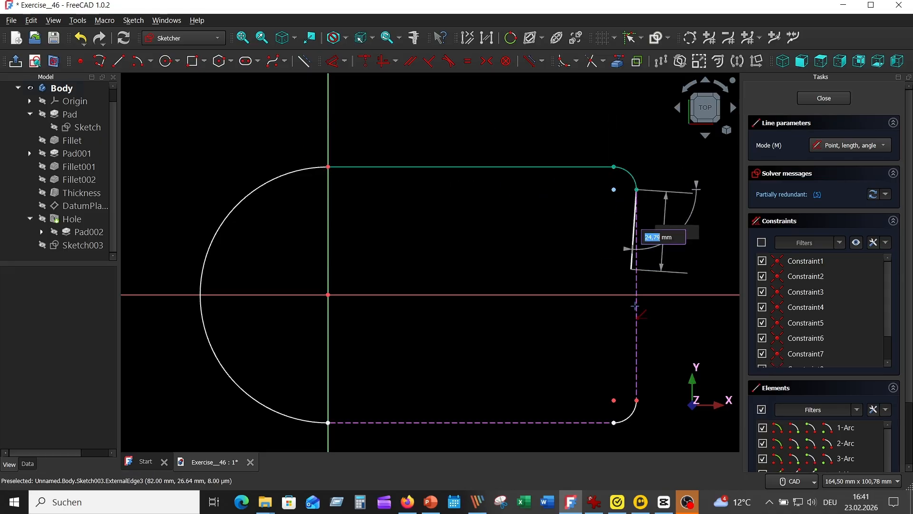
left_click(637, 400)
left_click(614, 422)
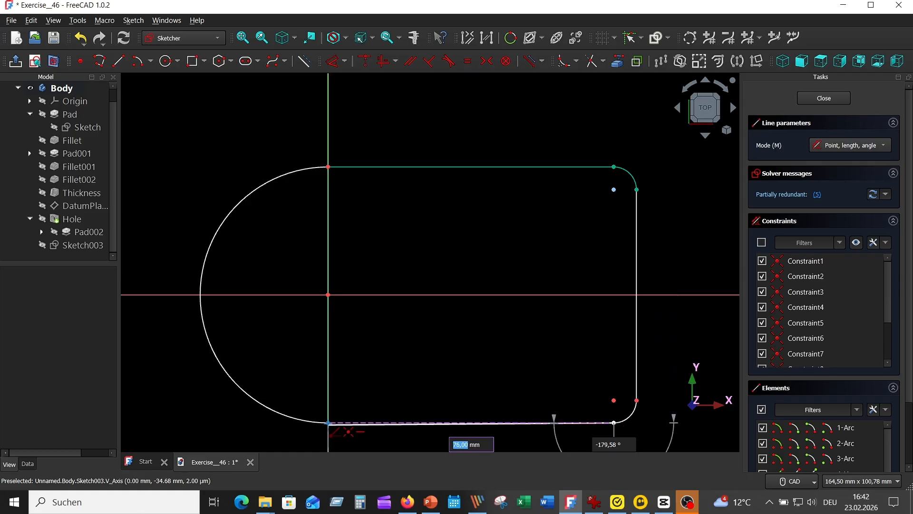
left_click(328, 422)
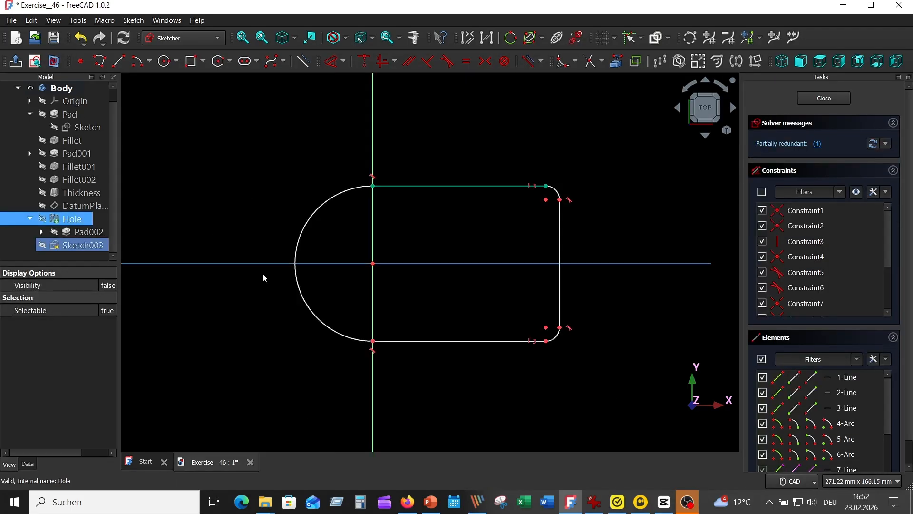
Offset the entire closed profile outward by 8 mm, keep the original geometry, and close the sketch
mouse_move(590, 349)
left_mouse_down()
mouse_move(452, 220)
mouse_move(269, 167)
mouse_move(277, 175)
left_mouse_up()
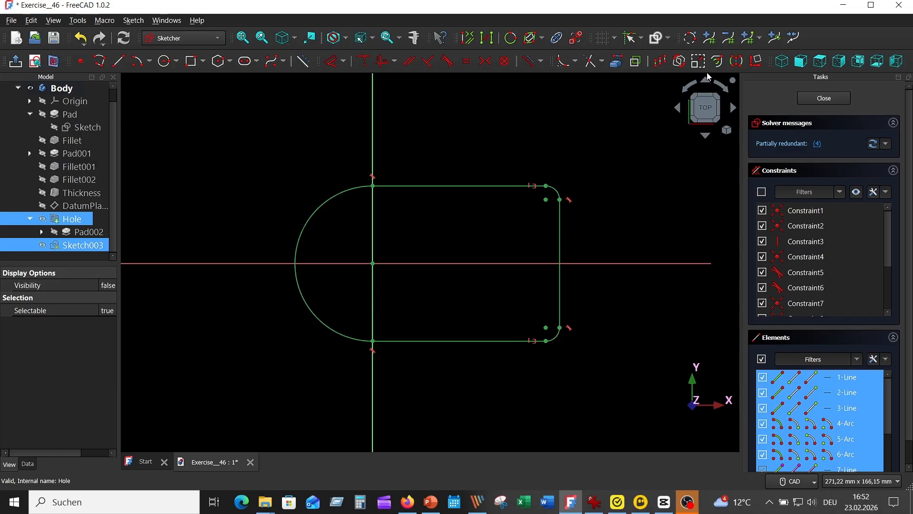
left_click(718, 61)
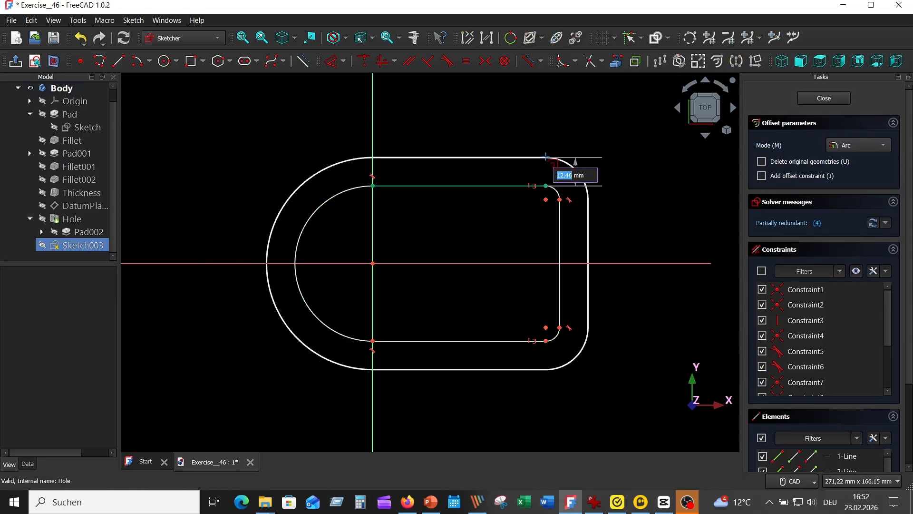
type("8")
key("Return")
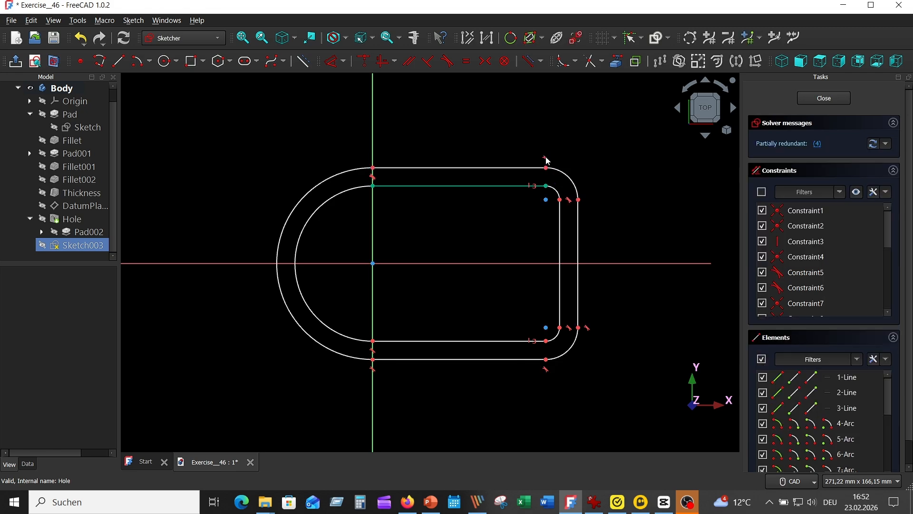
right_click(568, 120)
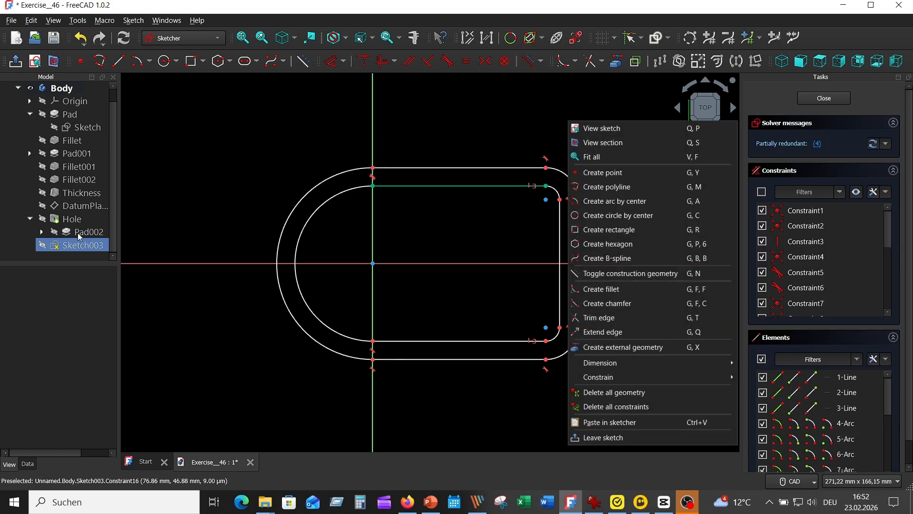
left_click(504, 130)
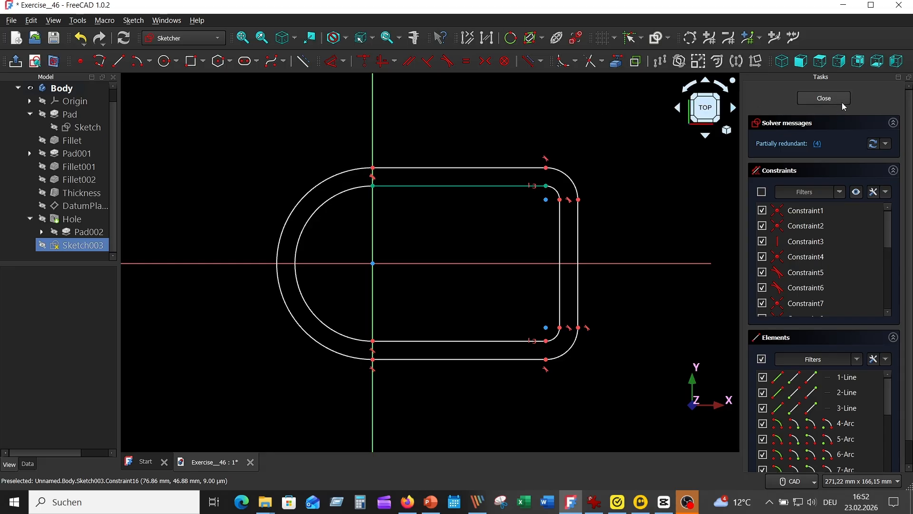
key("Escape")
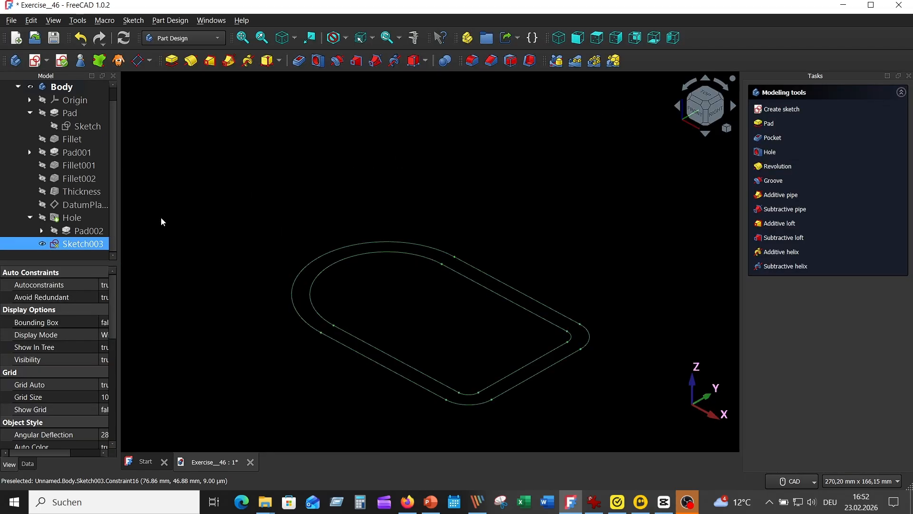
Show the Hole feature, consult the reference drawing, and pad the flange sketch 5 mm
left_click(42, 218)
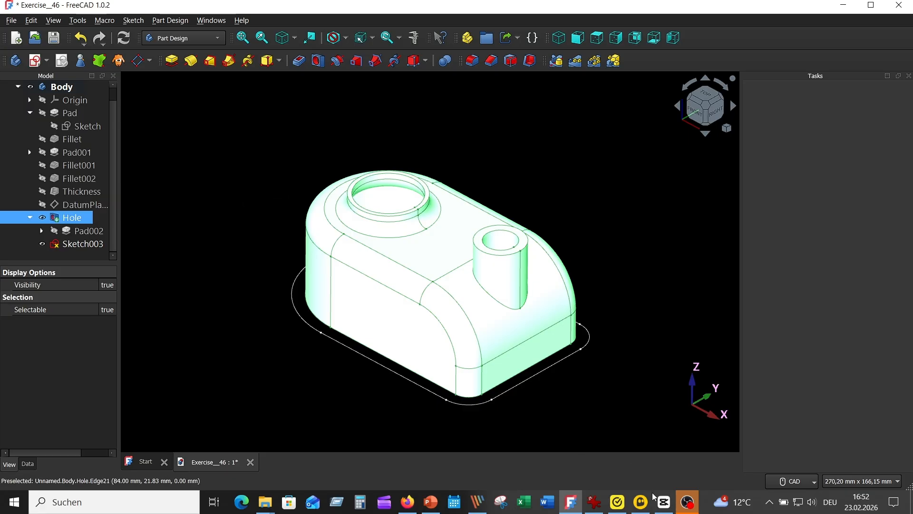
left_click(594, 502)
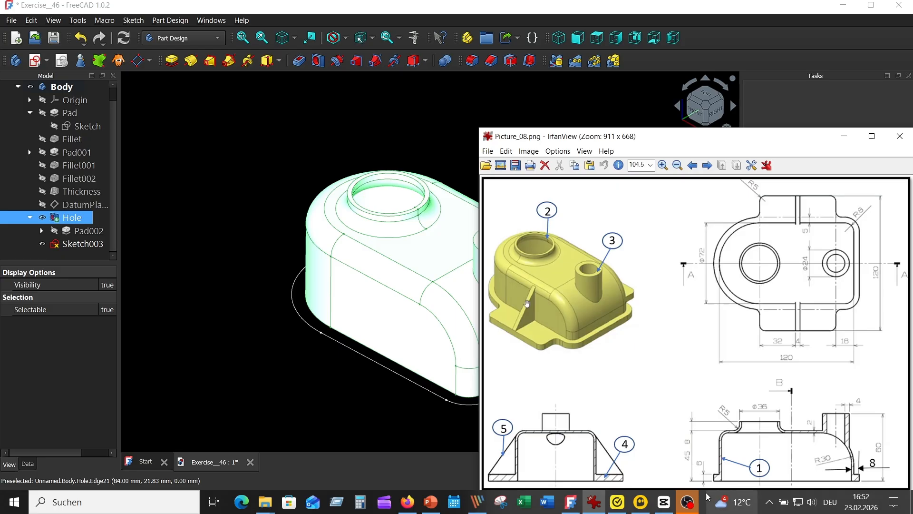
left_click(225, 189)
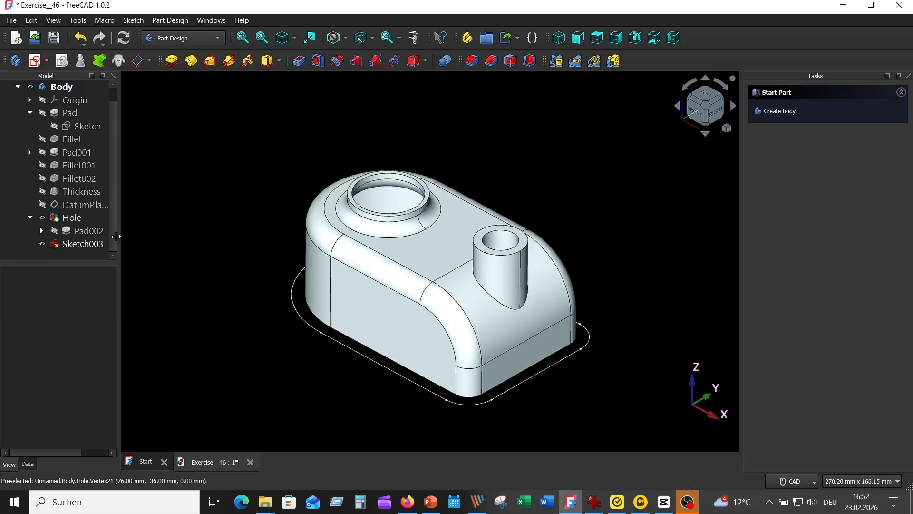
left_click(97, 244)
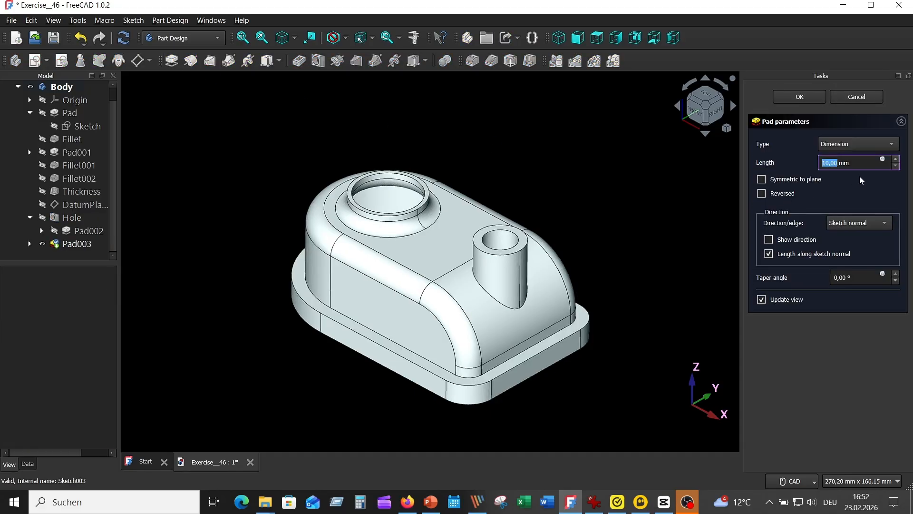
type("5")
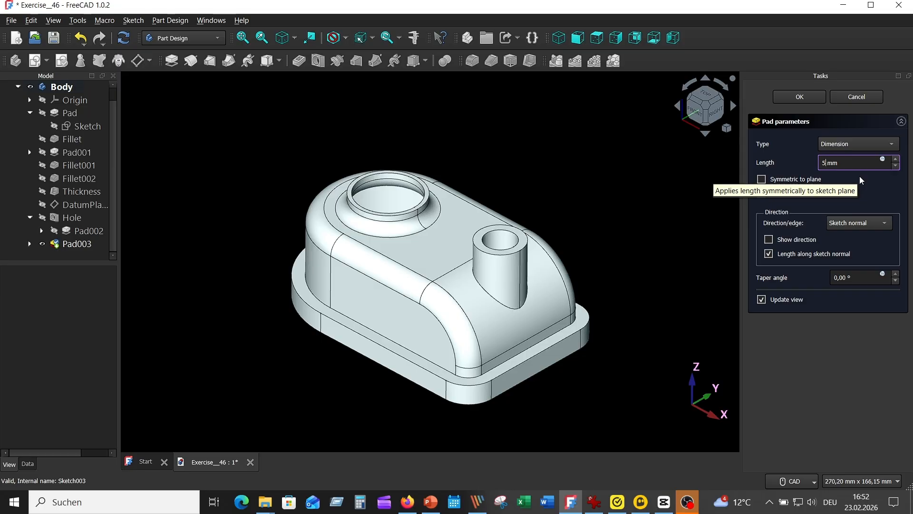
key("Return")
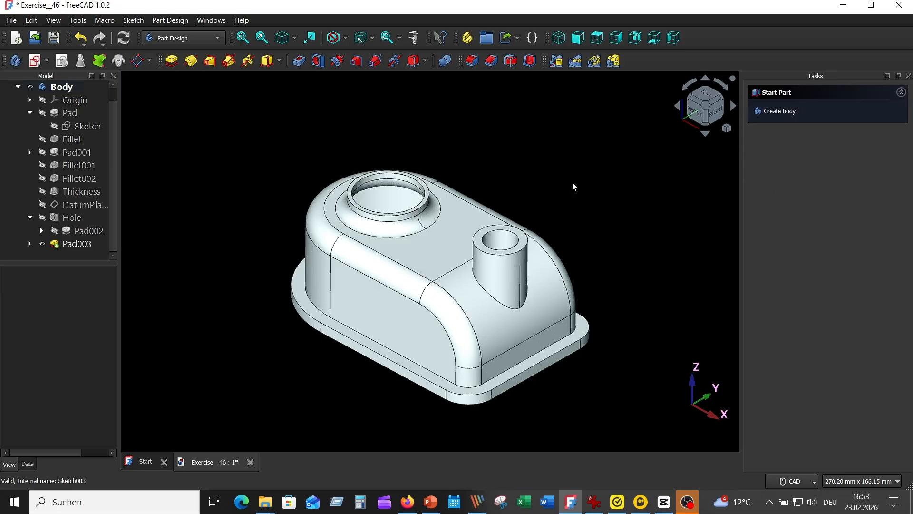
Create a sketch on the XY plane and project the flange's straight outer edge on the positive Y side as external geometry
scroll(604, 251, "down", 3)
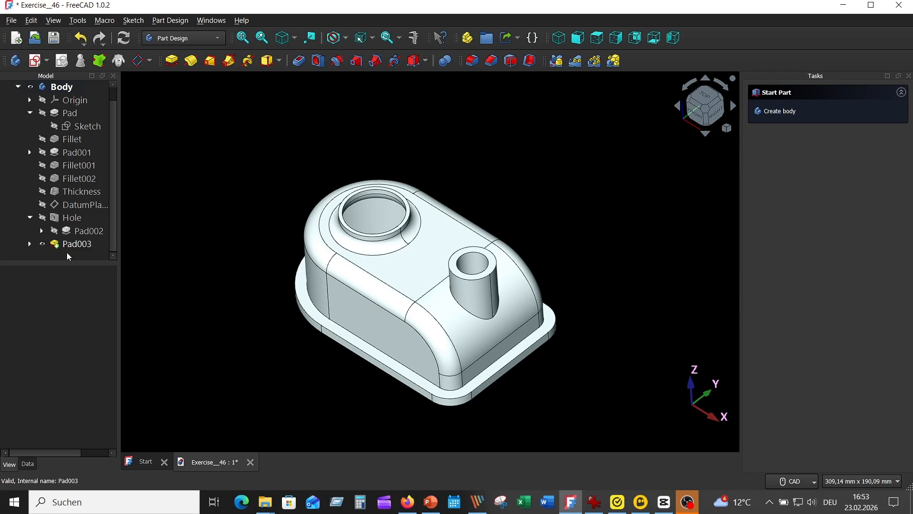
left_click(97, 245)
left_click(35, 60)
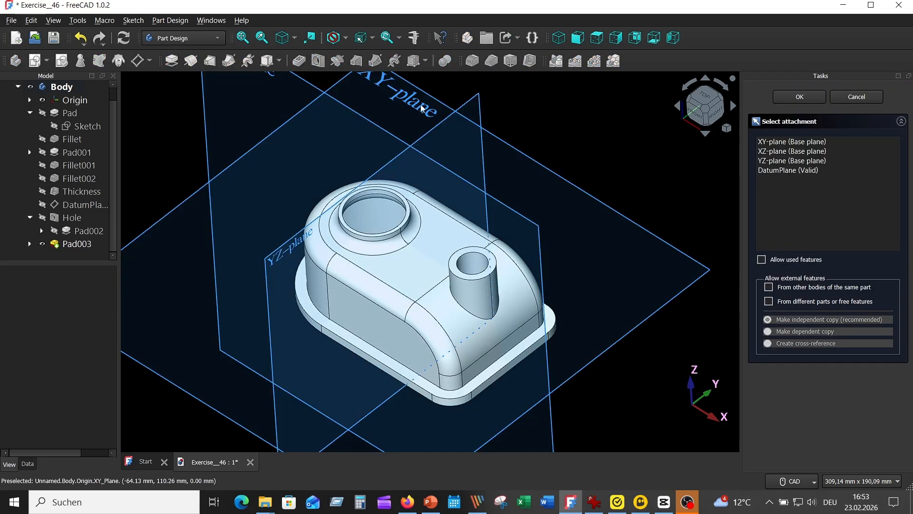
left_click(407, 97)
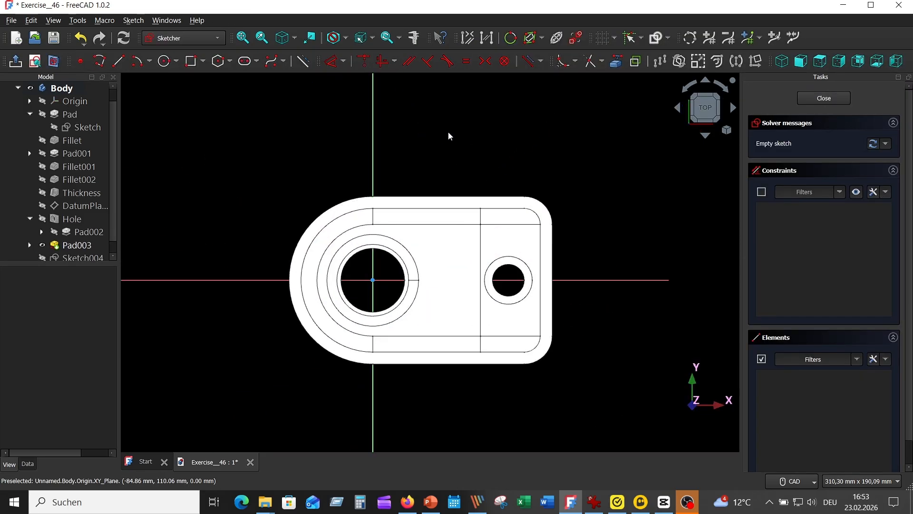
left_click(616, 61)
left_click(442, 195)
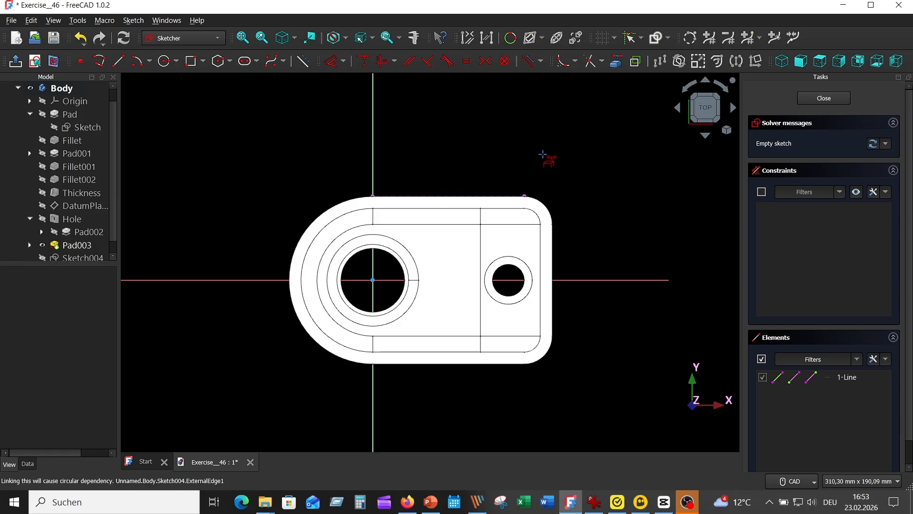
Hide the flange pad, draw a three-sided tab outline about 66 by 33 mm from the projected edge, and show the pad again
left_click(42, 246)
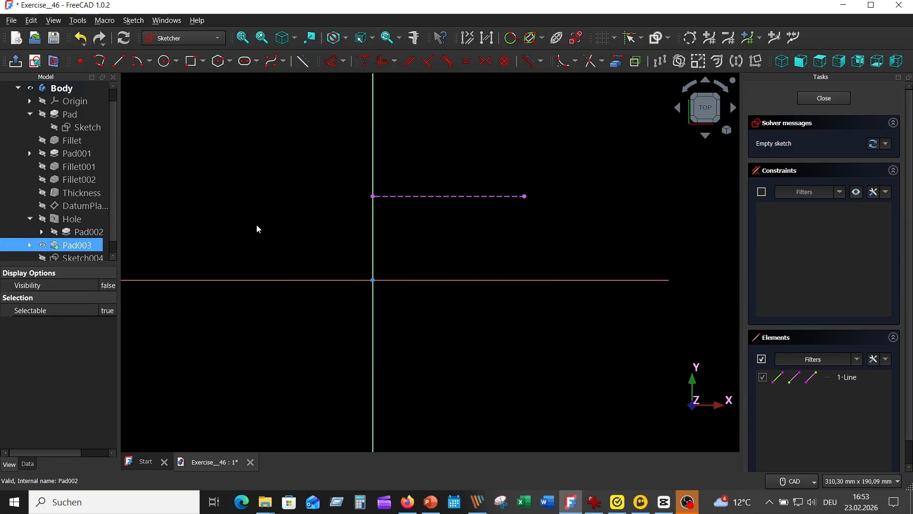
left_click(99, 60)
left_click(373, 196)
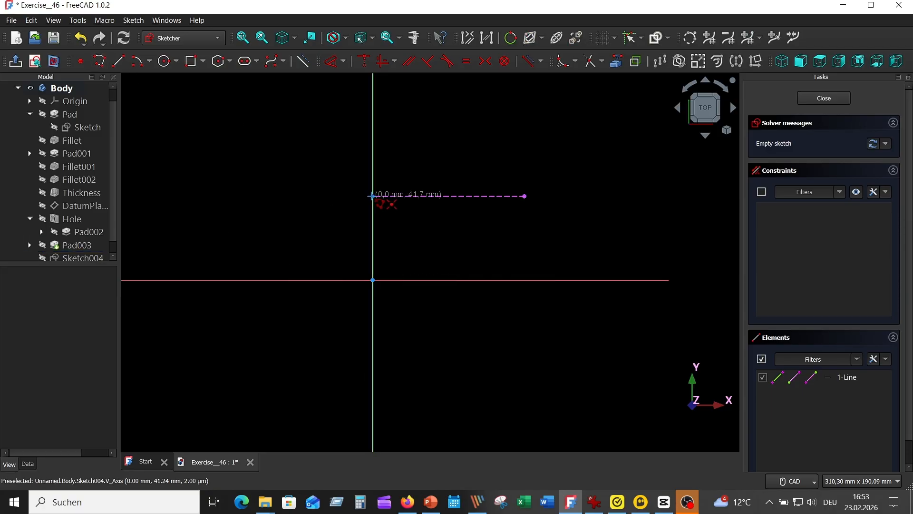
left_click(374, 130)
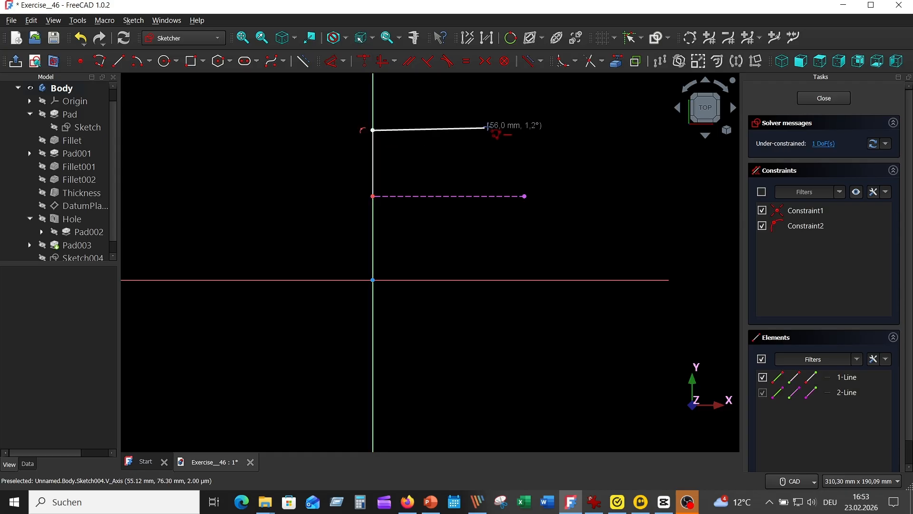
left_click(504, 130)
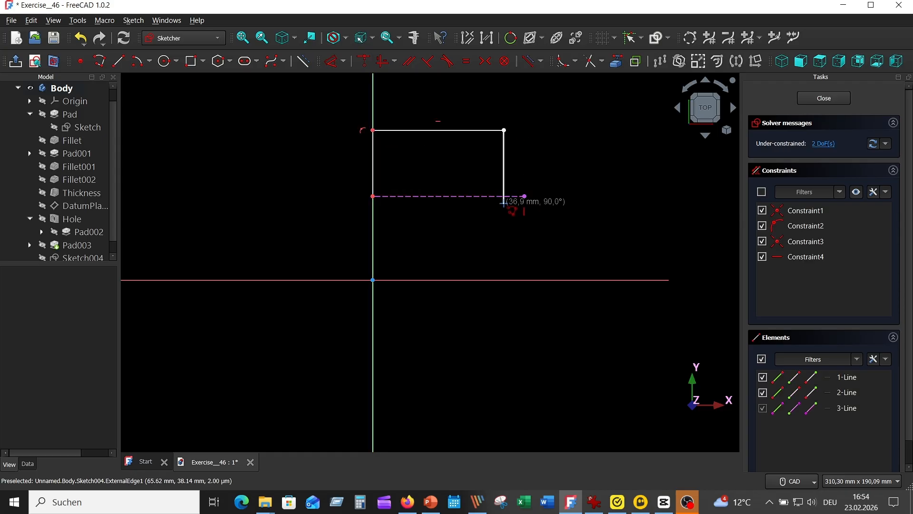
left_click(505, 196)
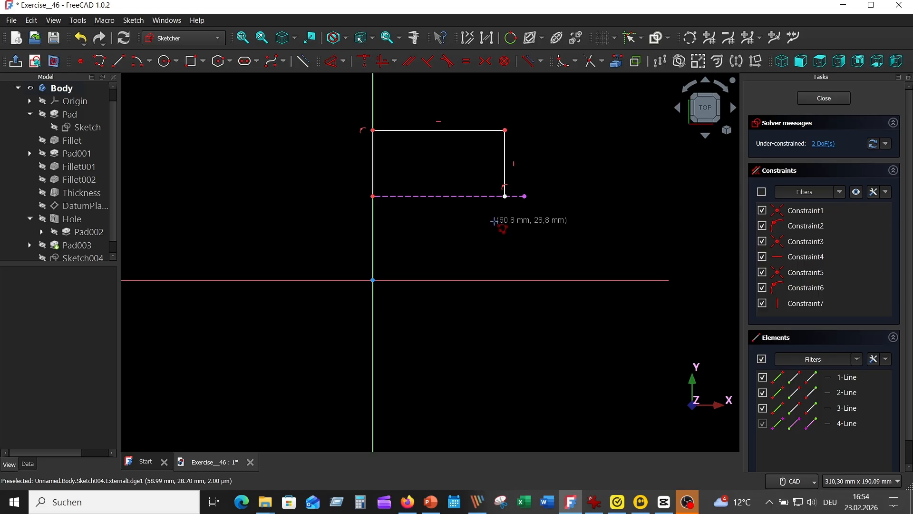
key("Escape")
left_click(43, 245)
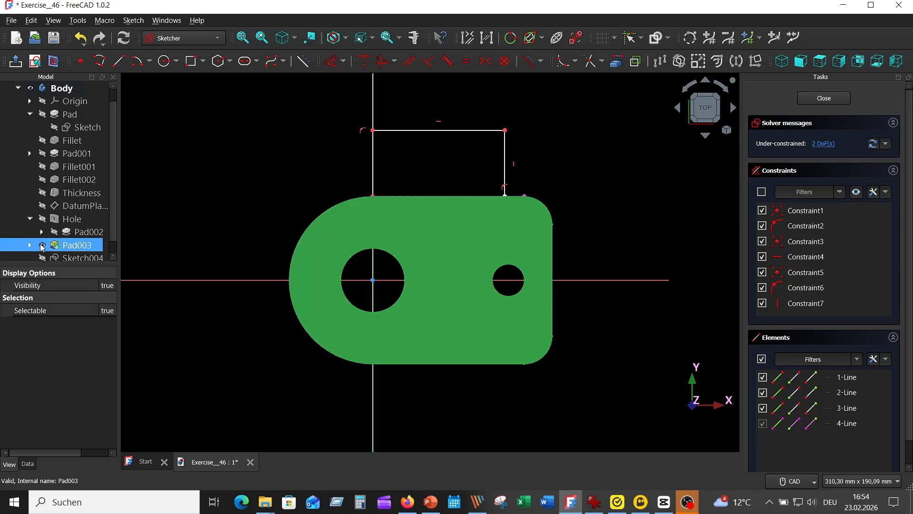
left_click(600, 163)
Check the tab size in the reference drawing and dimension the outline's outer horizontal line to 68 mm
left_click(594, 502)
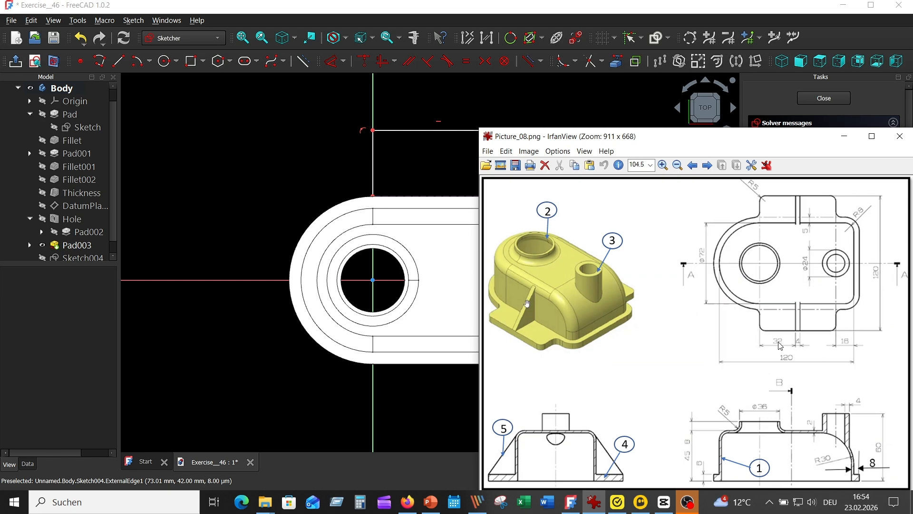
left_click(567, 94)
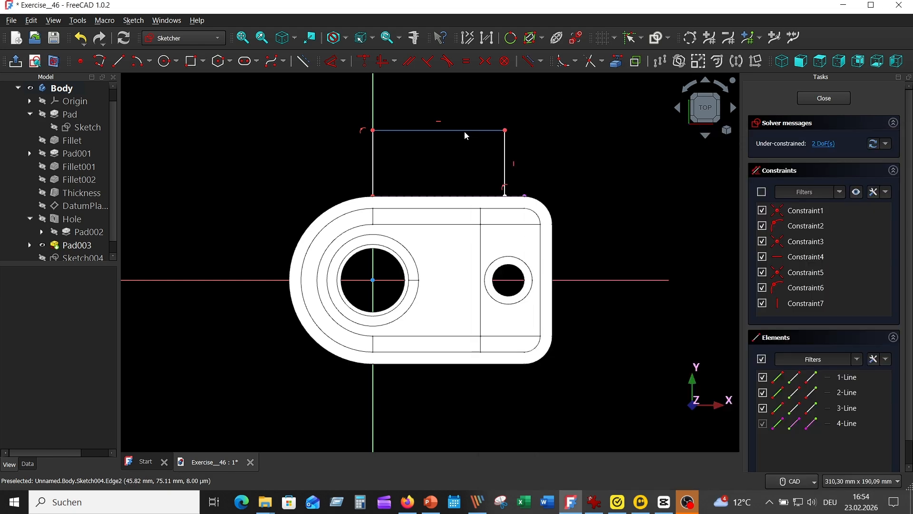
left_click(464, 131)
left_click(331, 61)
left_click(449, 108)
type("68")
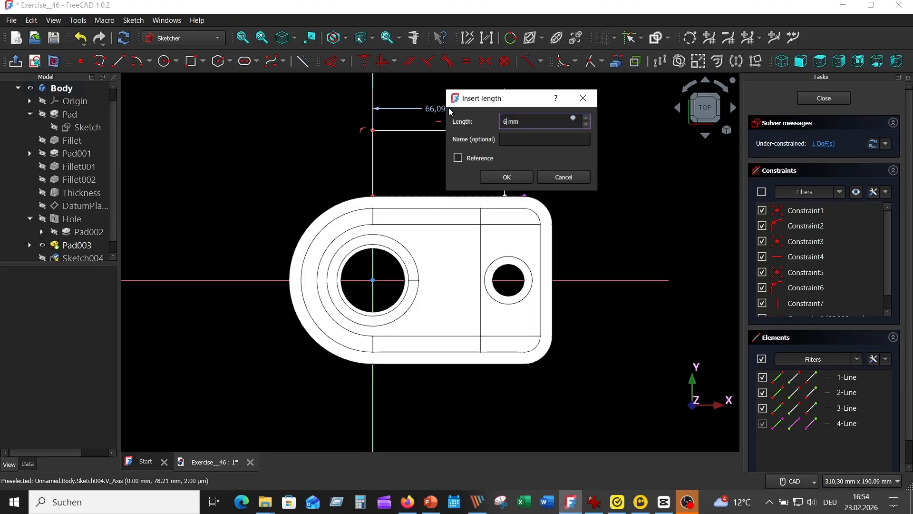
key("Return")
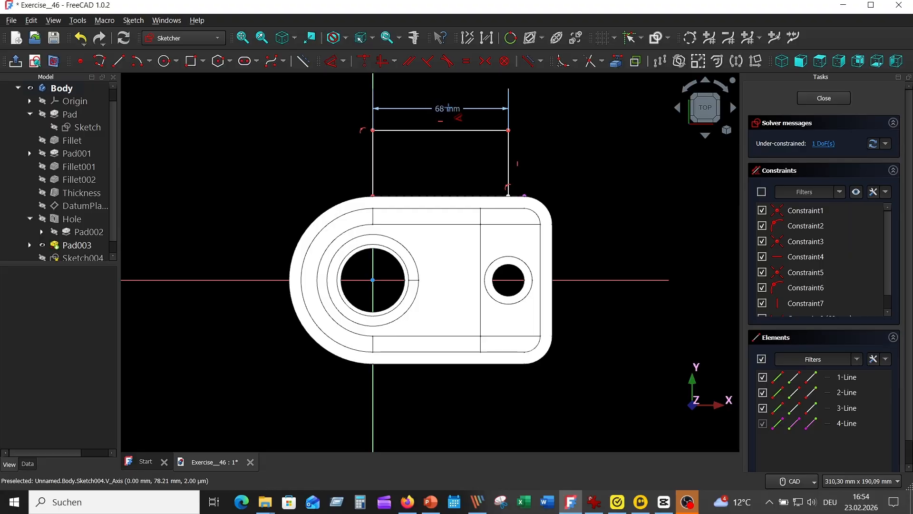
Set the distance from the X axis to the tab's outer line to 60 mm and place the dimension beside the round end
left_click(499, 130)
left_click(609, 279)
left_click(598, 212)
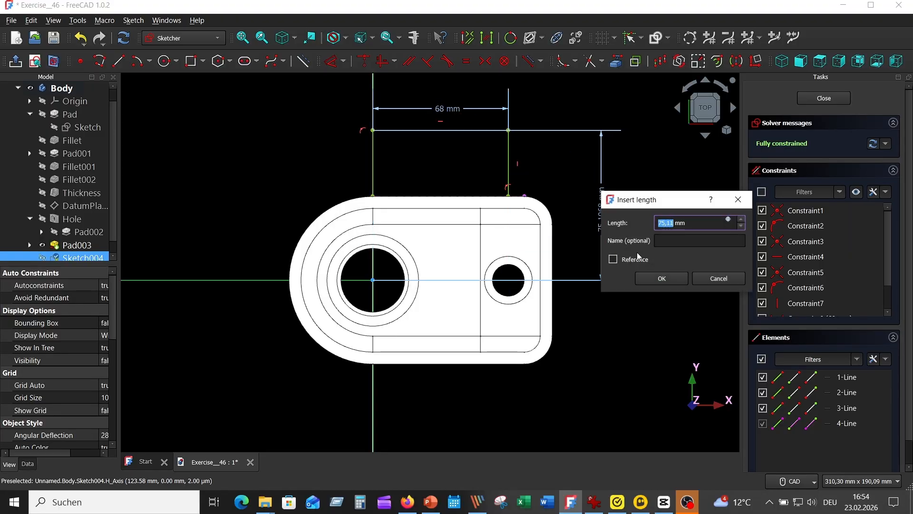
type("60")
key("Return")
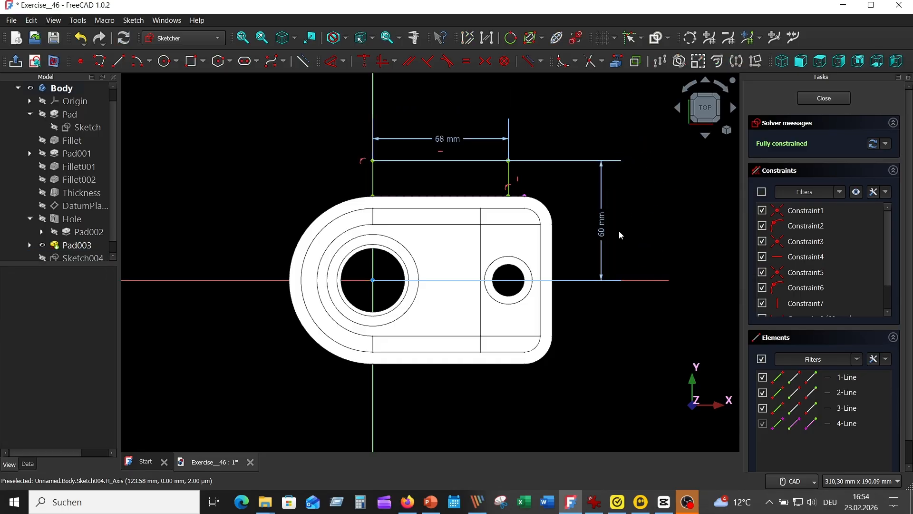
left_click_drag(597, 232, 265, 201)
Round the two outer corners of the tab outline with sketch fillets
left_click(562, 61)
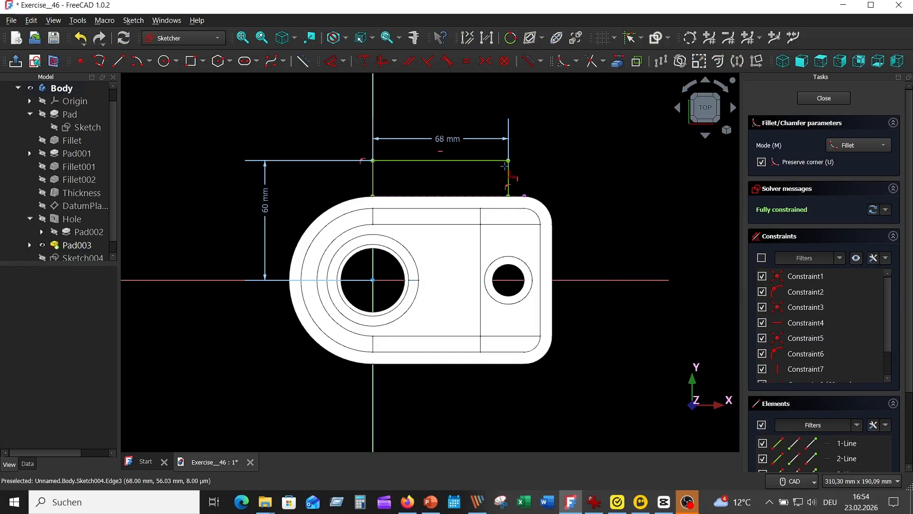
left_click(506, 161)
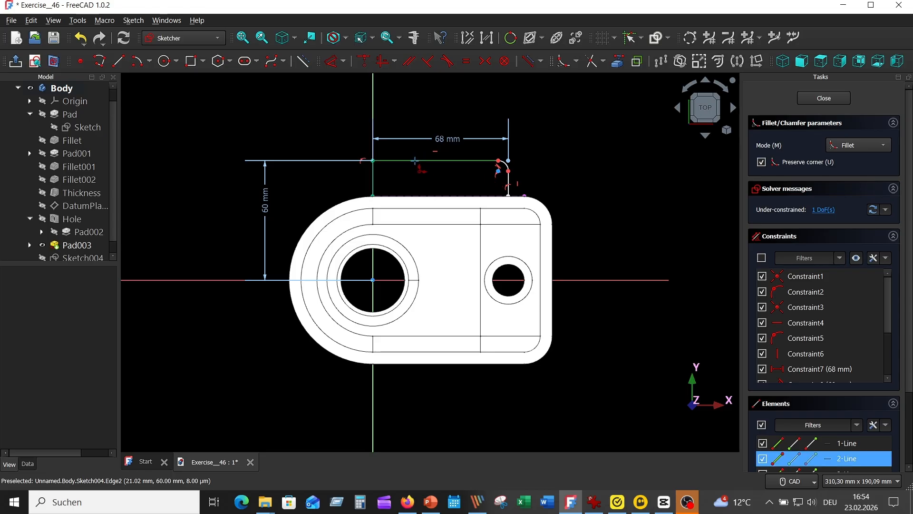
left_click(373, 165)
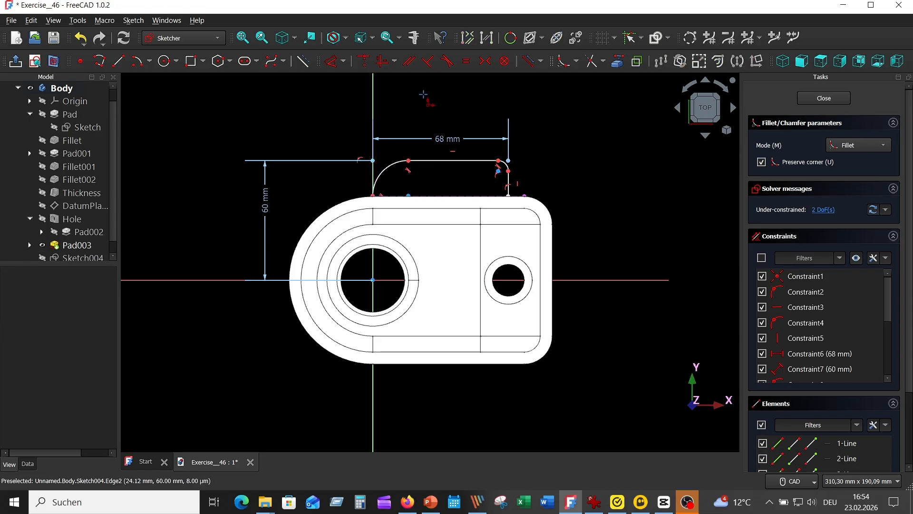
right_click(607, 113)
Make the two corner arcs of the tab outline equal and set their radius to 5 mm
left_click(506, 164)
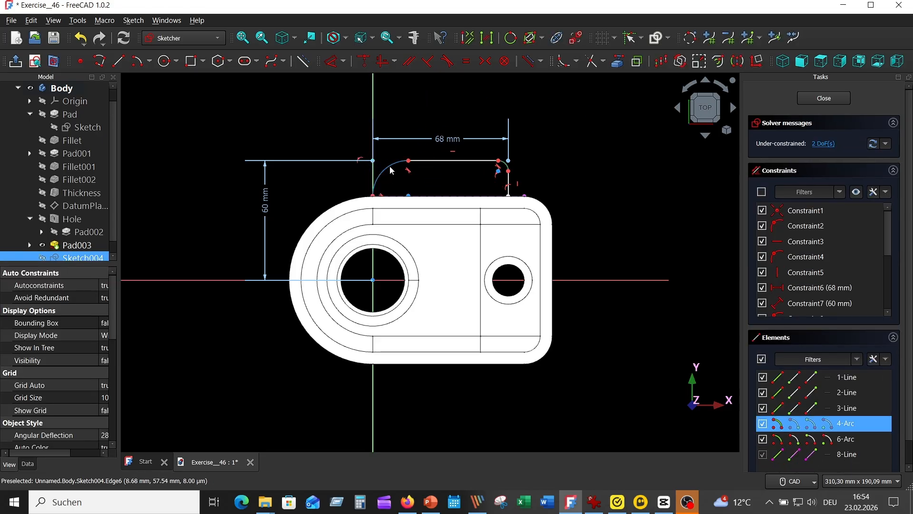
left_click(387, 168)
left_click(466, 61)
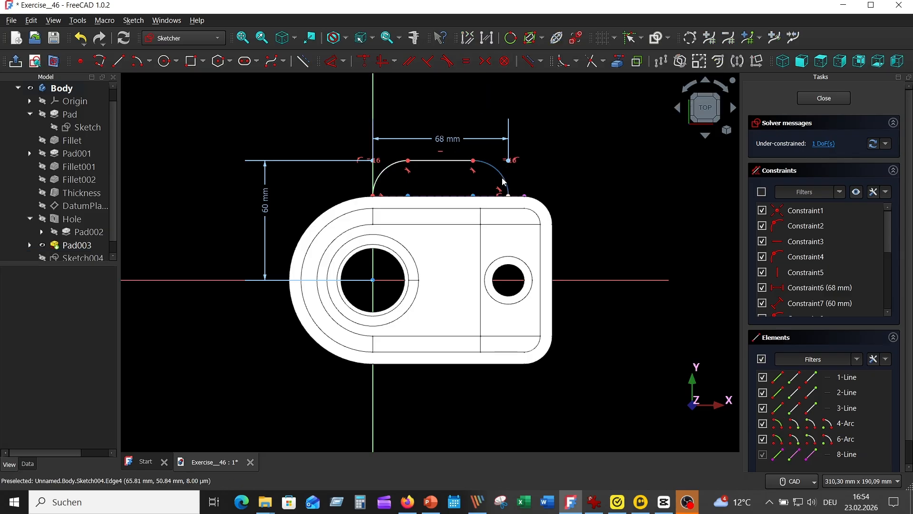
left_click(333, 61)
left_click(497, 171)
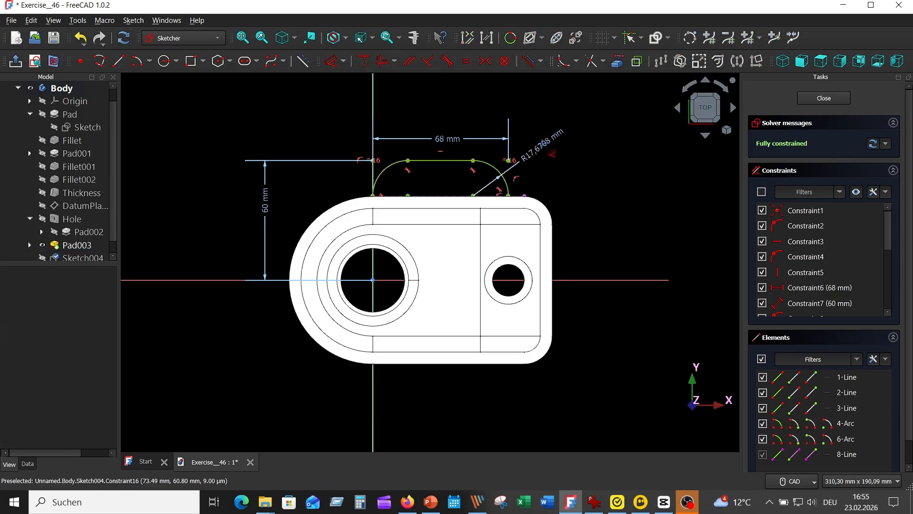
left_click(550, 141)
type("5")
key("Return")
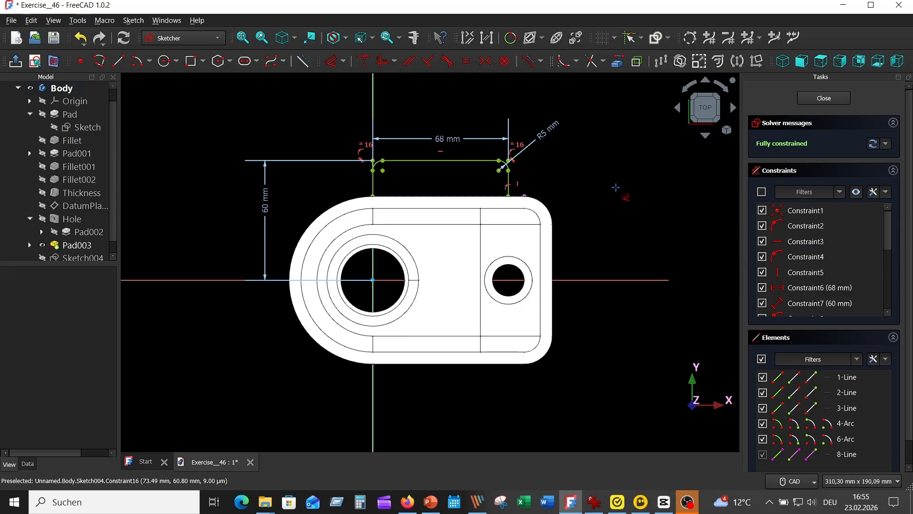
Close the tab outline with a line between its two open ends along the flange edge, and hide the flange pad
left_click(117, 61)
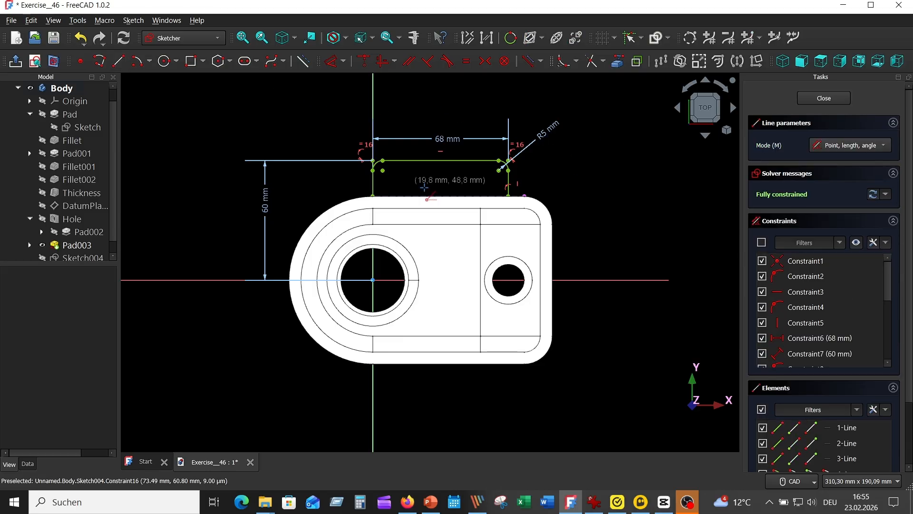
left_click(509, 195)
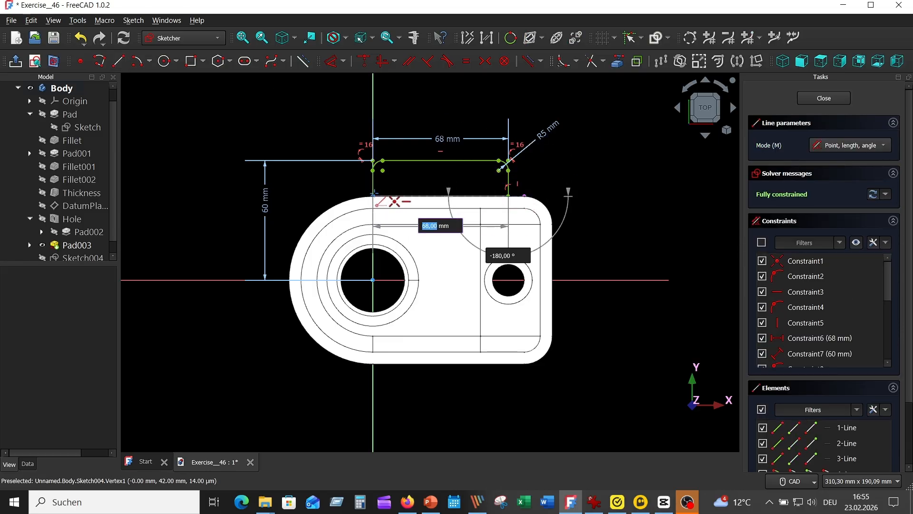
left_click(373, 195)
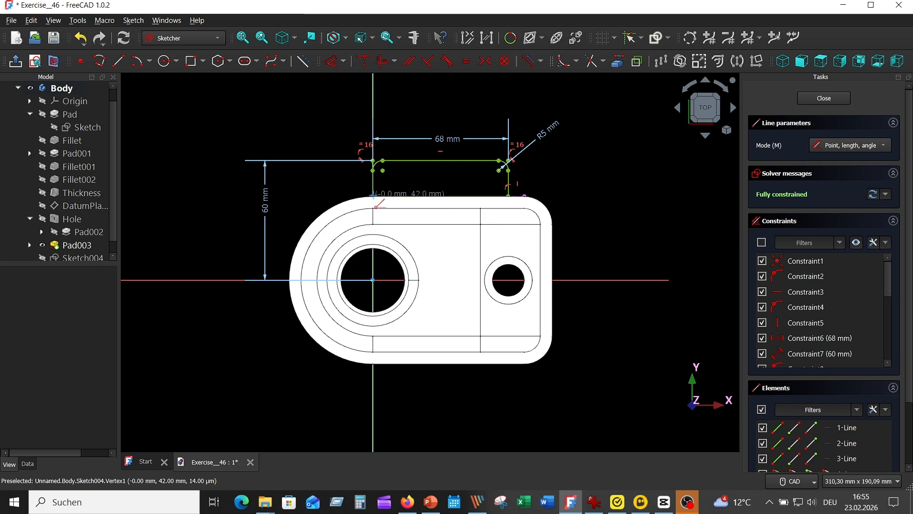
right_click(303, 95)
left_click(46, 247)
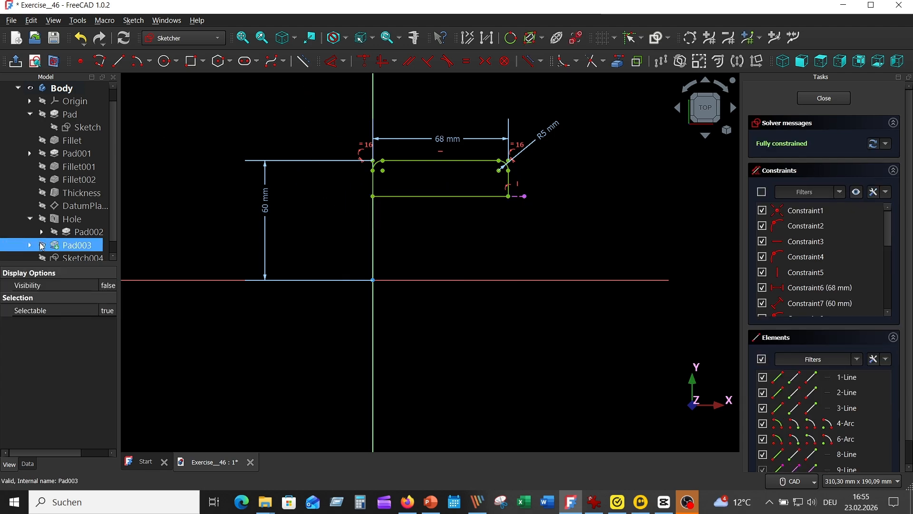
Finish the tab sketch and pad it to a length of 5 mm
left_click(827, 97)
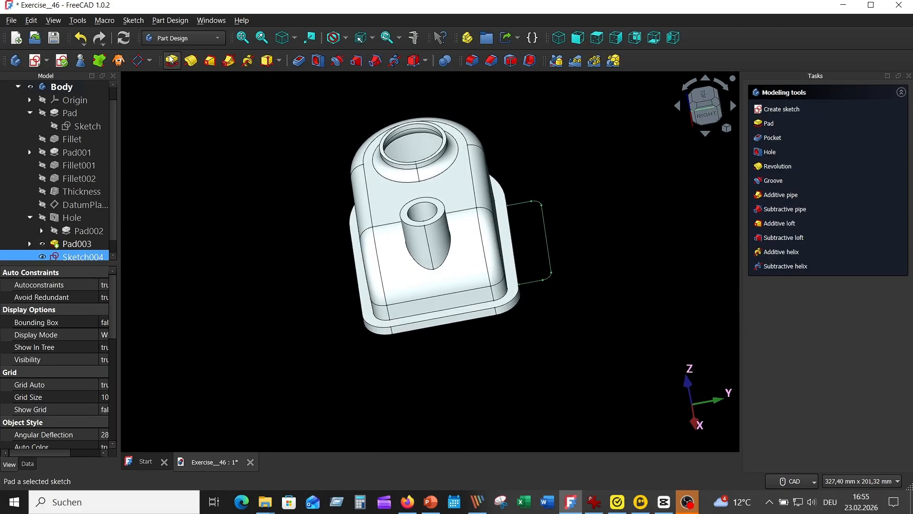
middle_click_drag(587, 195, 592, 126)
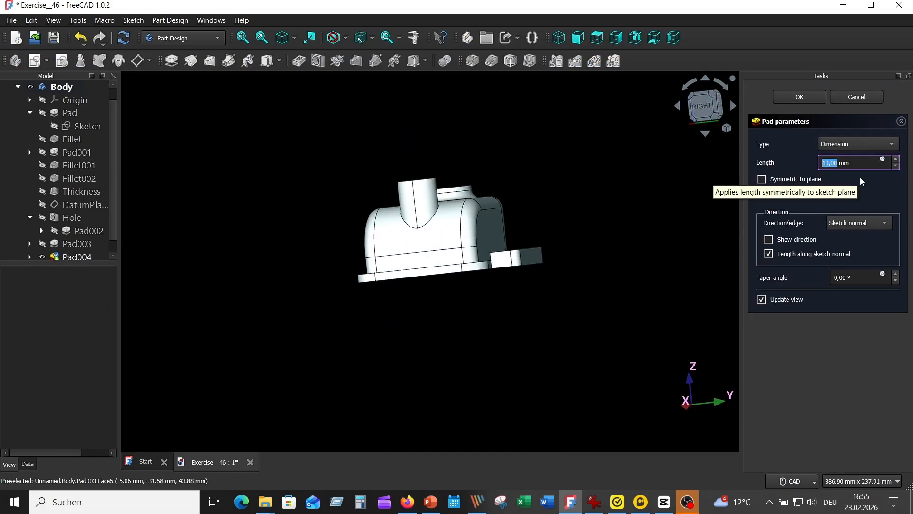
type("5")
key("Return")
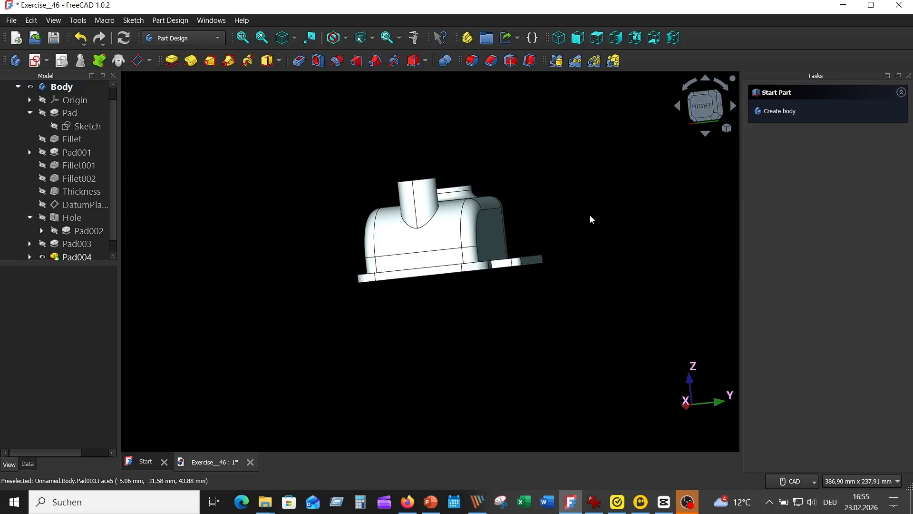
Mirror the tab pad across the Base XZ plane to the opposite side of the flange
middle_click_drag(566, 185, 547, 238)
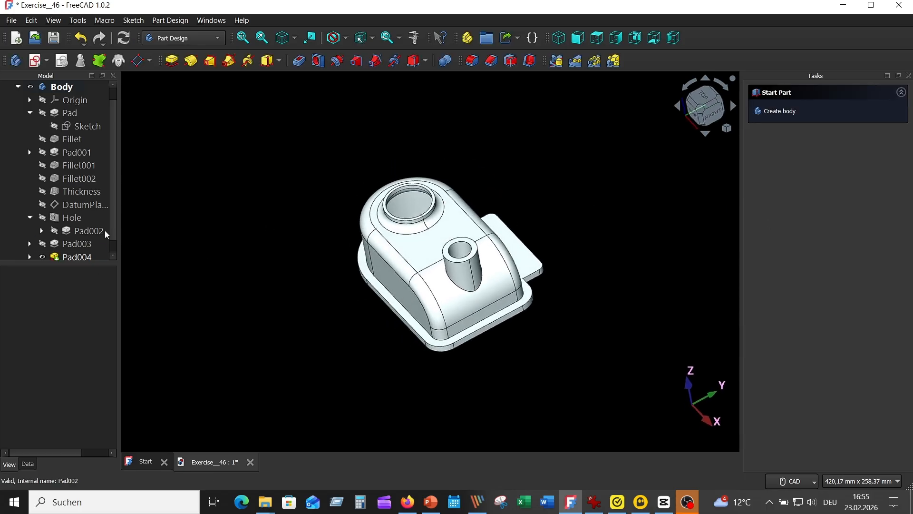
scroll(113, 222, "down", 1)
left_click(79, 245)
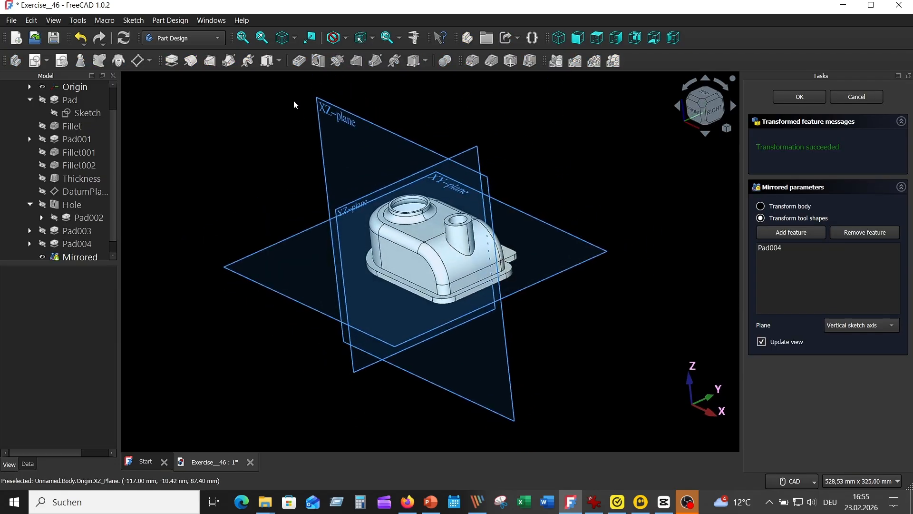
left_click(866, 326)
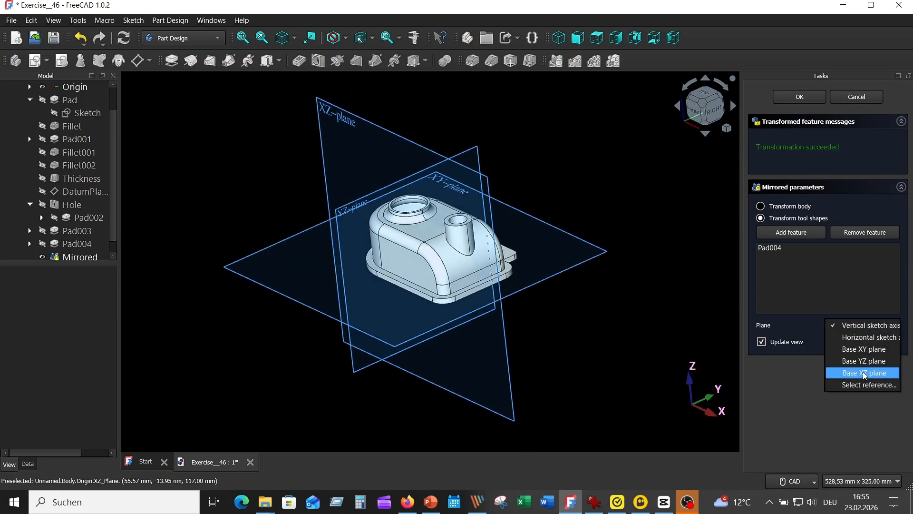
left_click(865, 373)
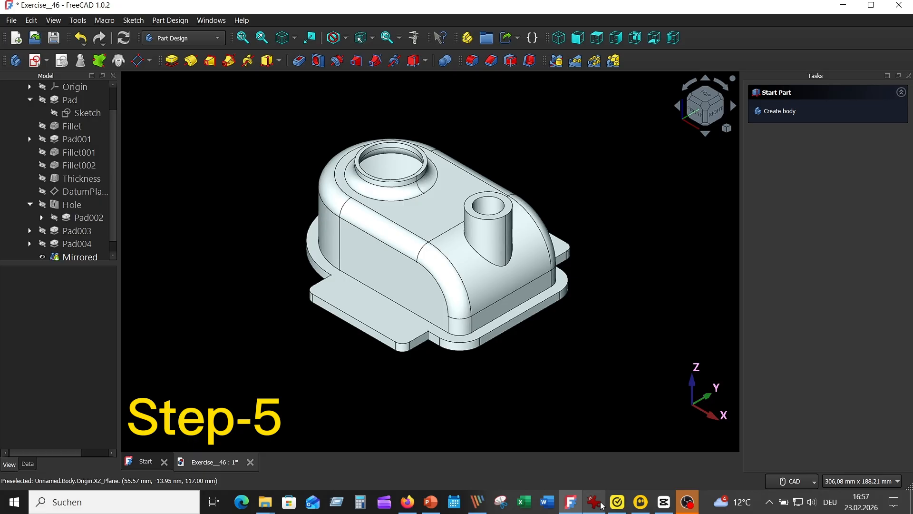
Check the rib in the reference drawing and create a datum plane offset 34 mm from the YZ plane
left_click(594, 502)
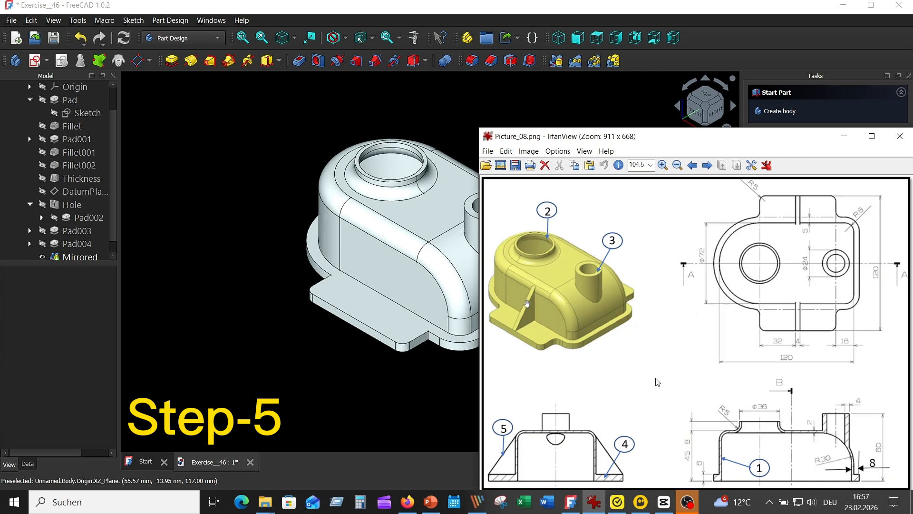
left_click(244, 249)
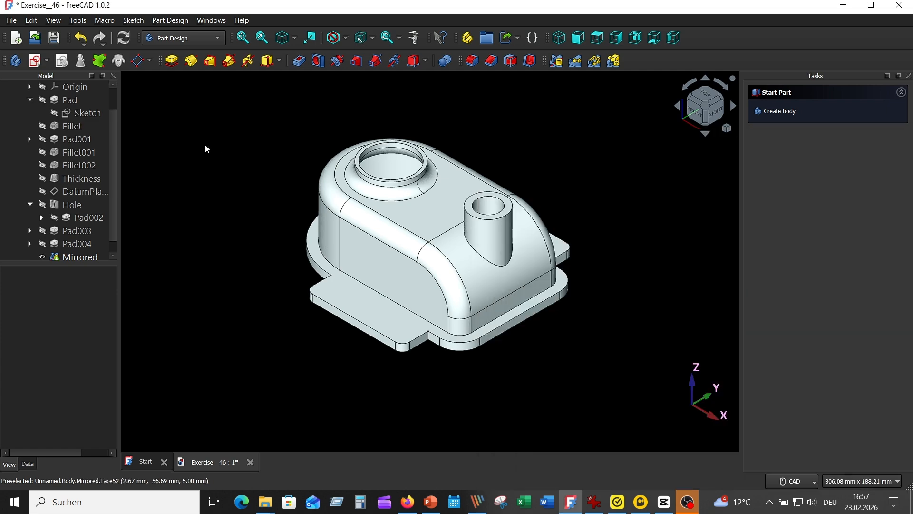
scroll(71, 138, "up", 1)
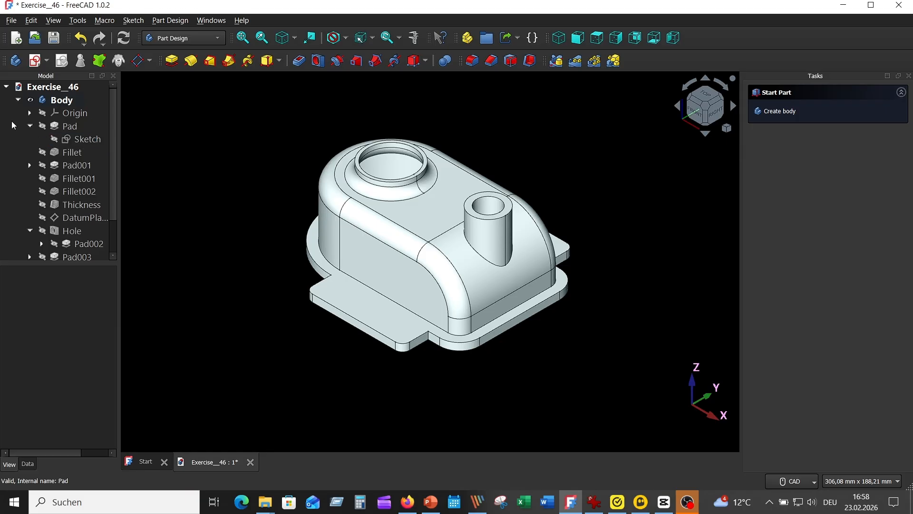
left_click(38, 113)
scroll(615, 135, "down", 3)
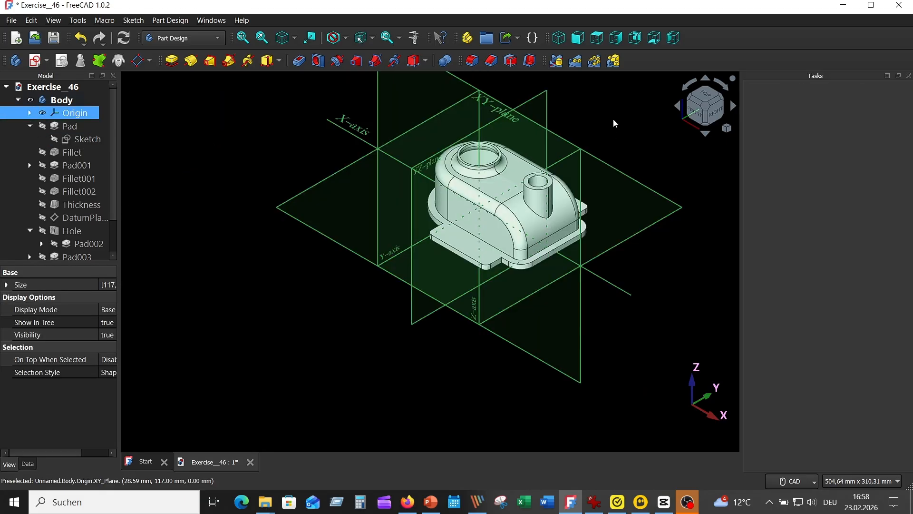
left_click(604, 119)
left_click(532, 102)
left_click(138, 61)
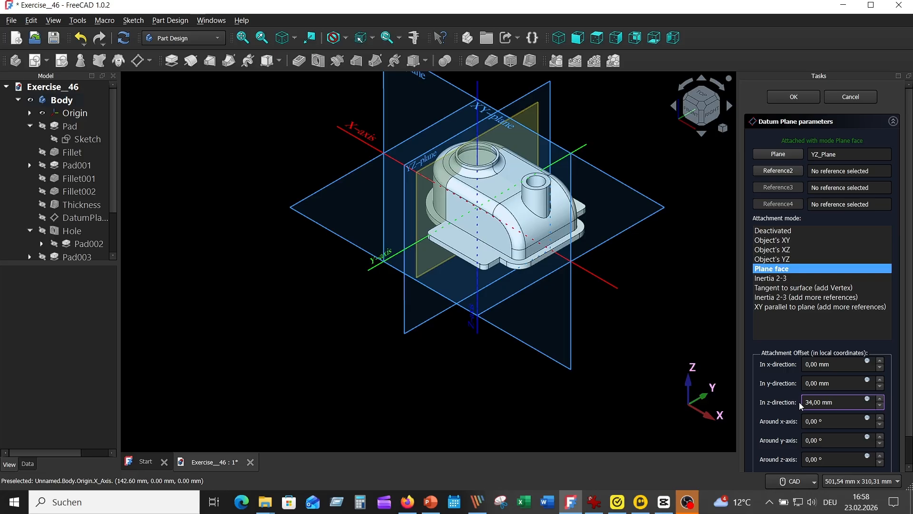
left_click(793, 97)
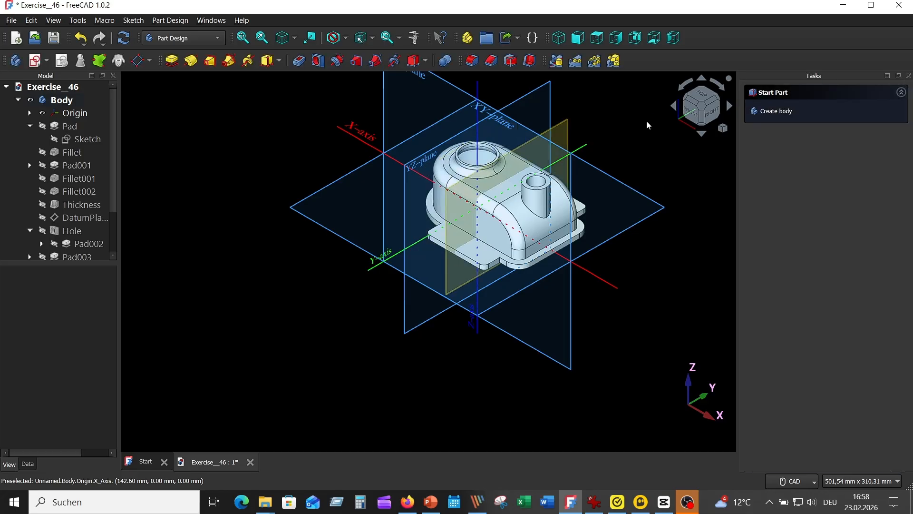
Hide the origin planes and create a sketch on the new datum plane
left_click(41, 115)
left_click(43, 113)
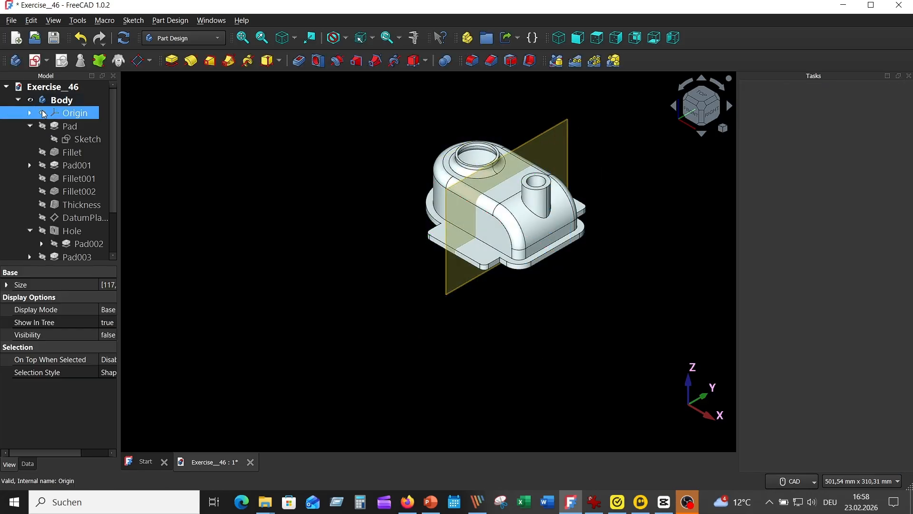
left_click(464, 283)
left_click(34, 60)
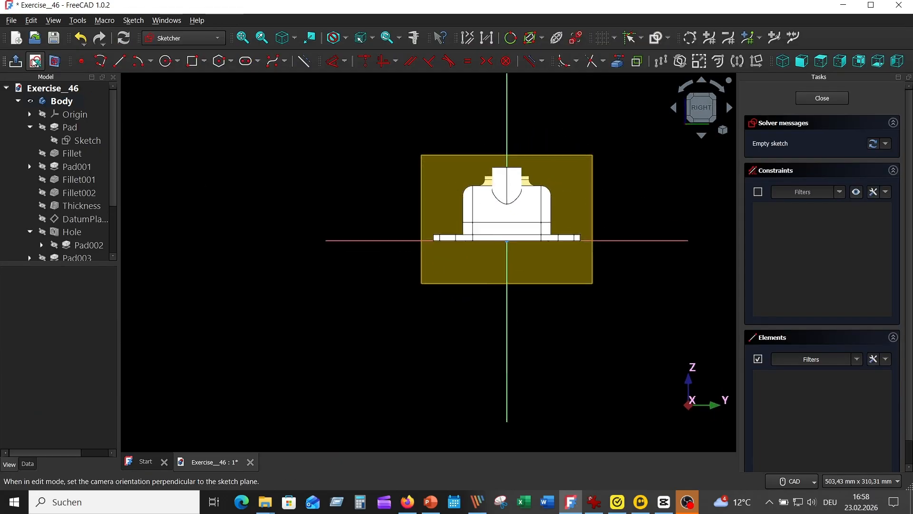
Section the model view at the sketch plane and hide the datum plane
scroll(438, 252, "up", 5)
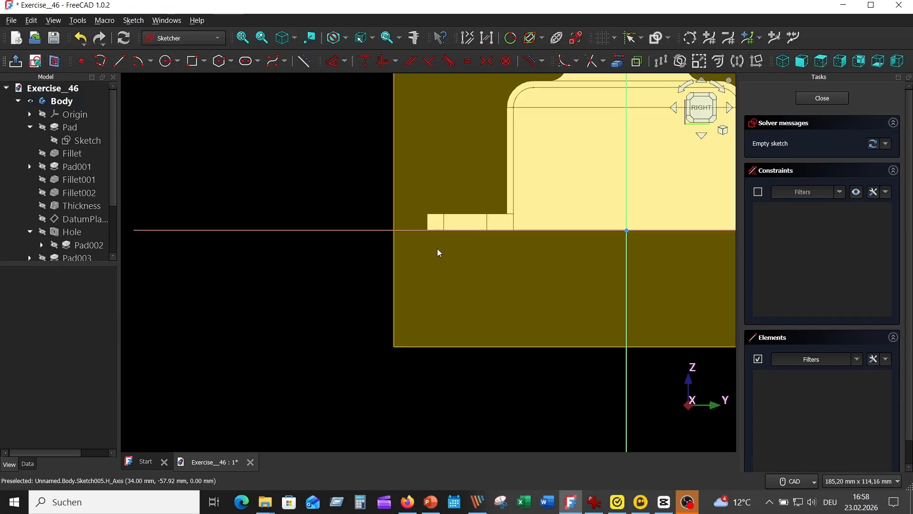
scroll(438, 252, "down", 5)
scroll(72, 228, "down", 2)
left_click(53, 233)
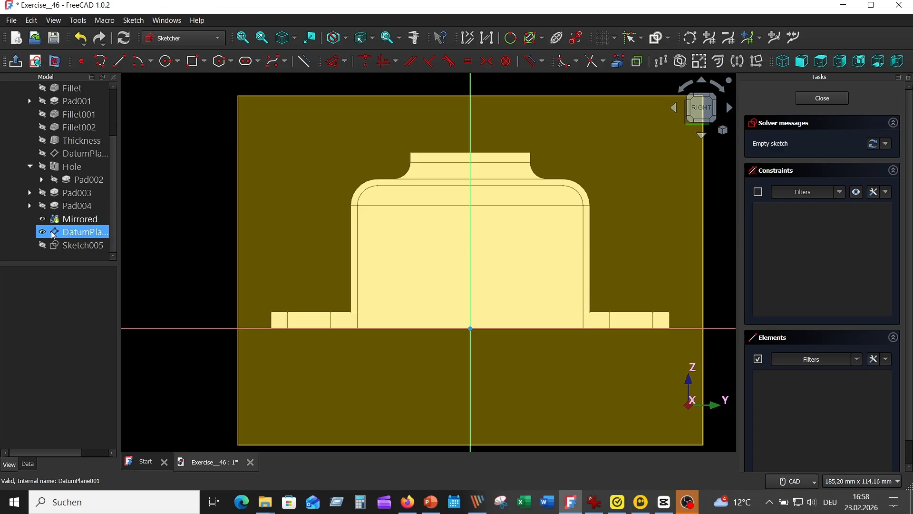
left_click(43, 232)
Project the tab's outer top edge, the body's outer wall edge and the corner arc above it on the negative Y side as external geometry
left_click(619, 63)
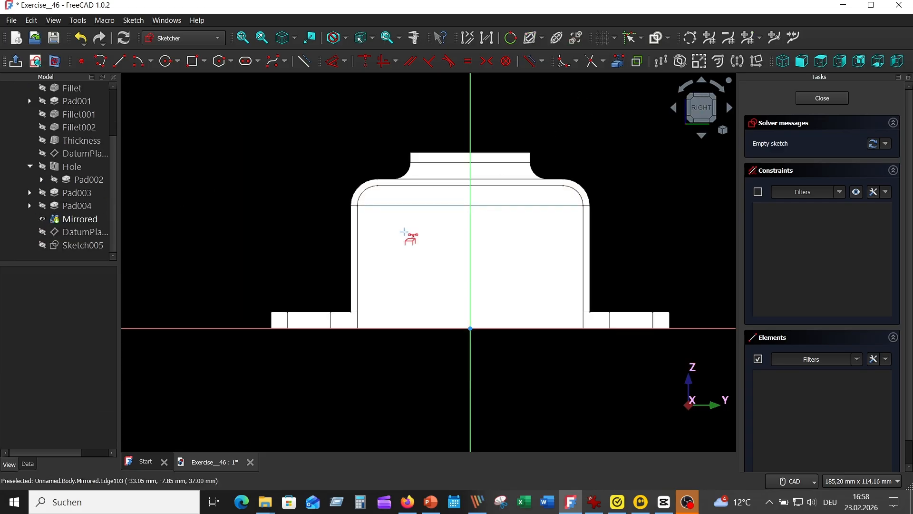
left_click(277, 313)
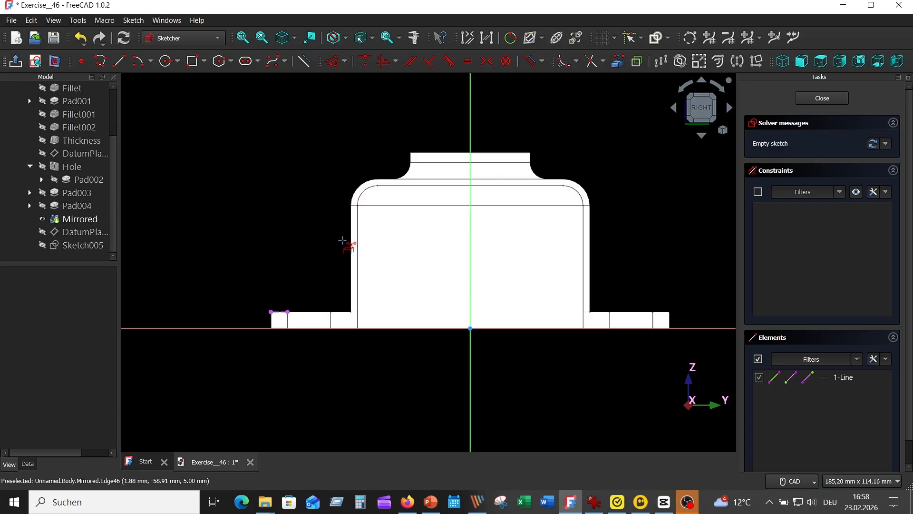
left_click(351, 230)
left_click(358, 189)
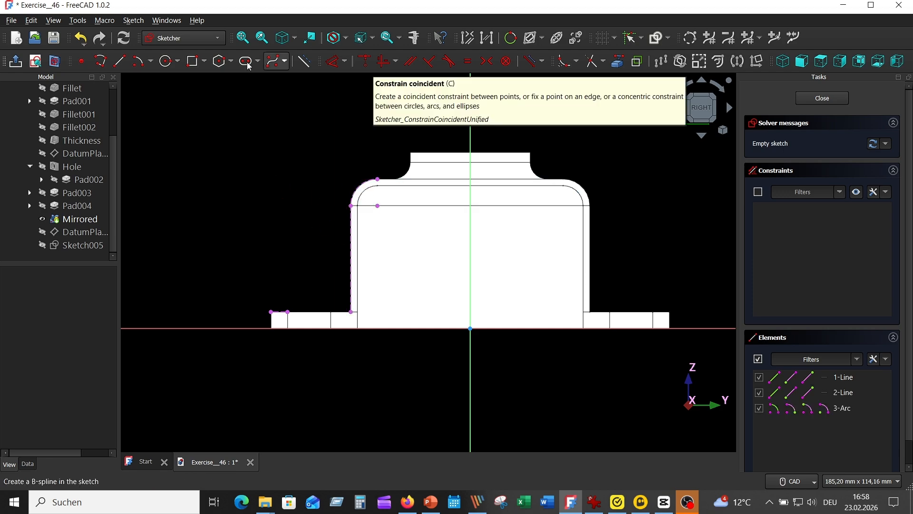
Draw a line along the tab's projected top edge and another from its inner end up past the body's corner arc
left_click(101, 61)
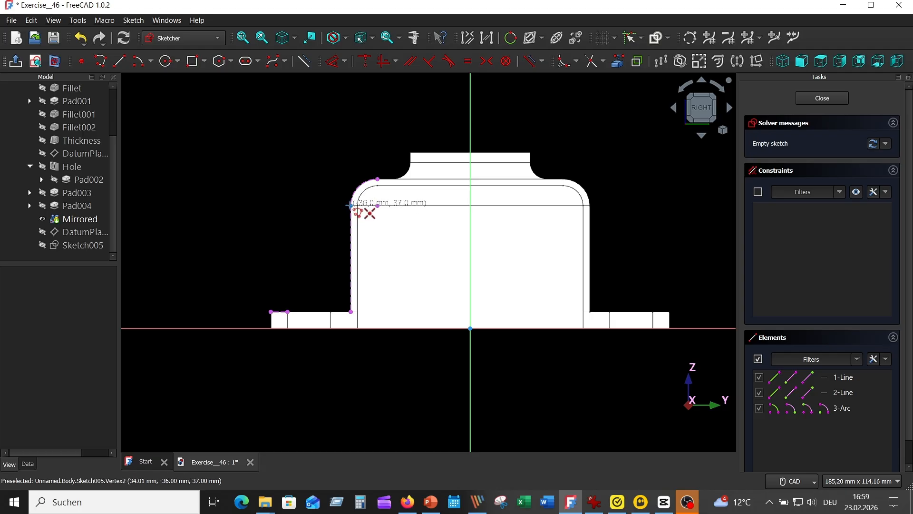
left_click(119, 61)
left_click(271, 312)
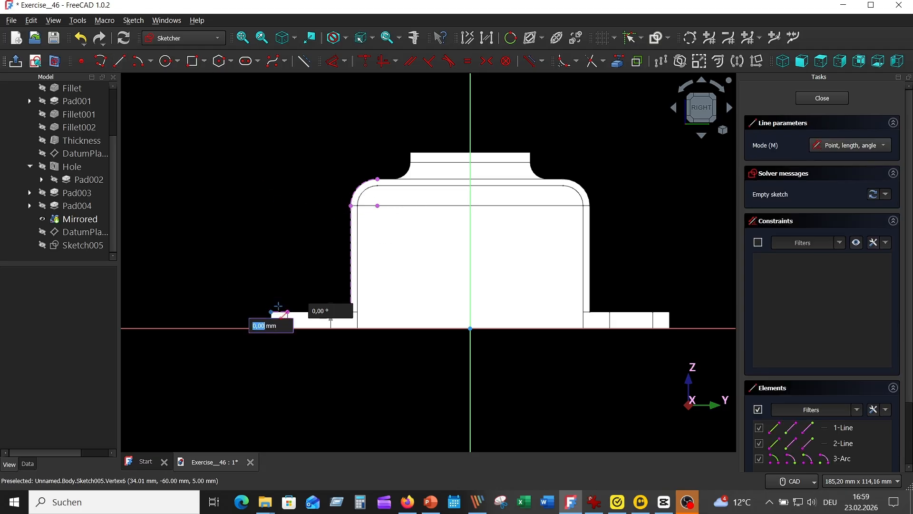
left_click(351, 312)
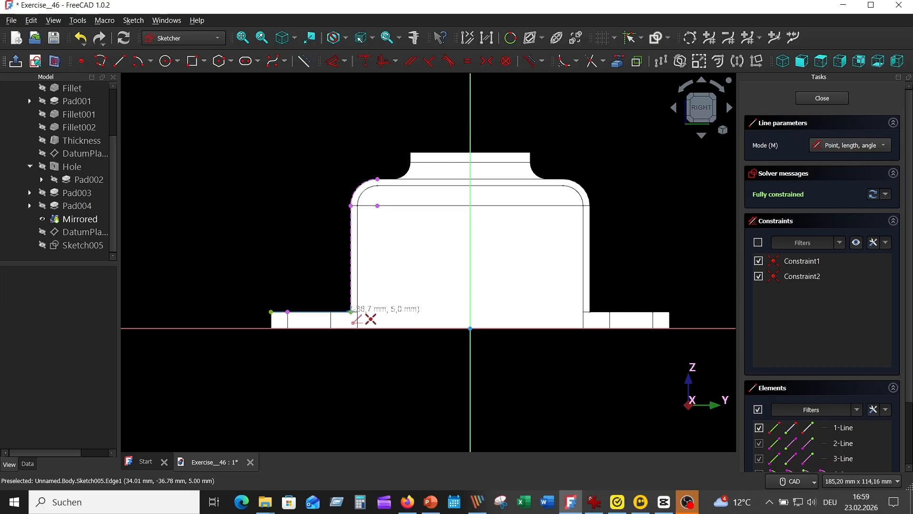
left_click(351, 311)
left_click(357, 169)
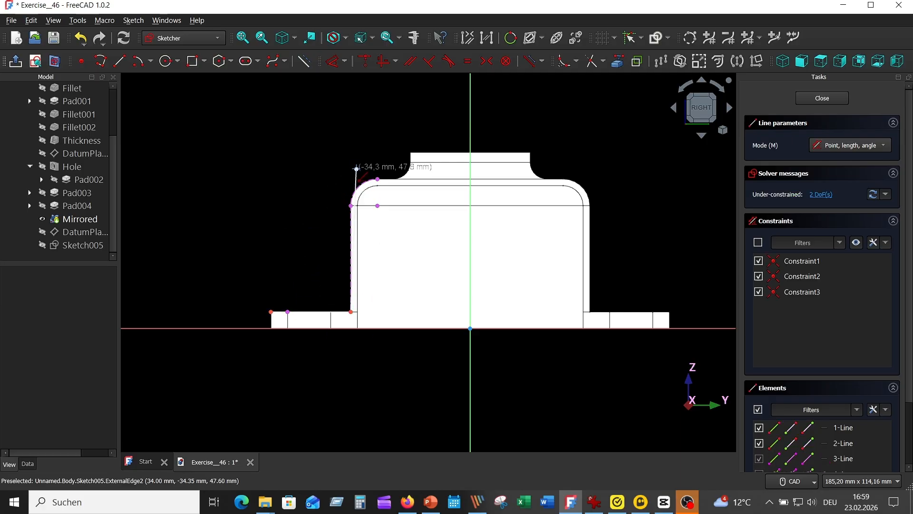
Constrain the upright line along the body's outer wall to be vertical
scroll(259, 204, "up", 3)
scroll(333, 190, "down", 6)
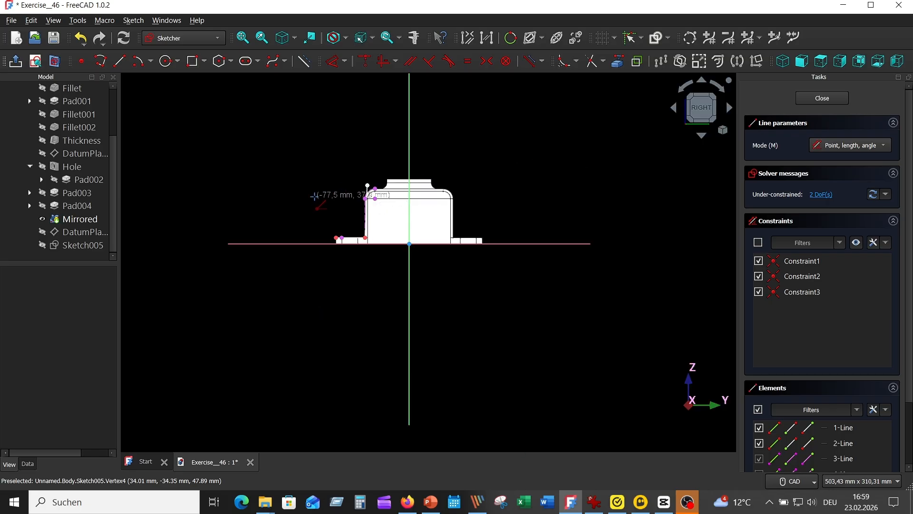
scroll(305, 185, "up", 2)
scroll(313, 194, "up", 5)
middle_click_drag(421, 259, 307, 218)
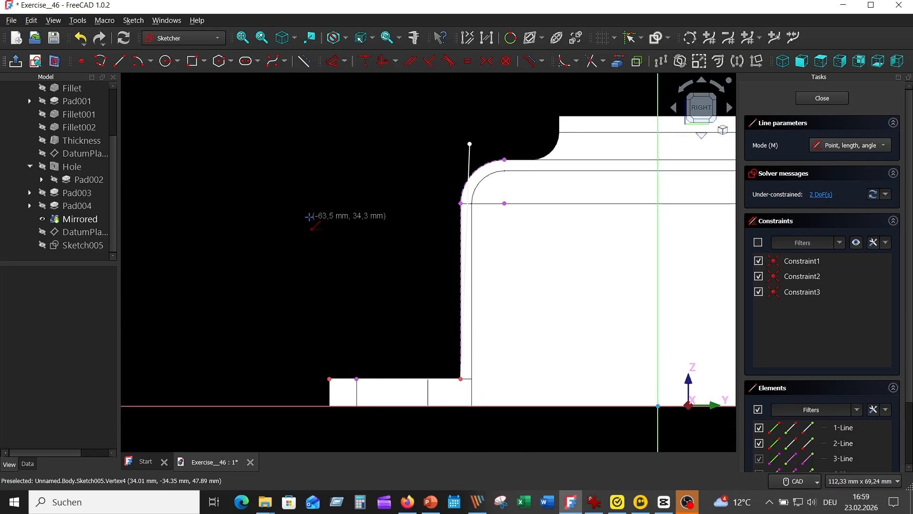
right_click(308, 217)
left_click(469, 161)
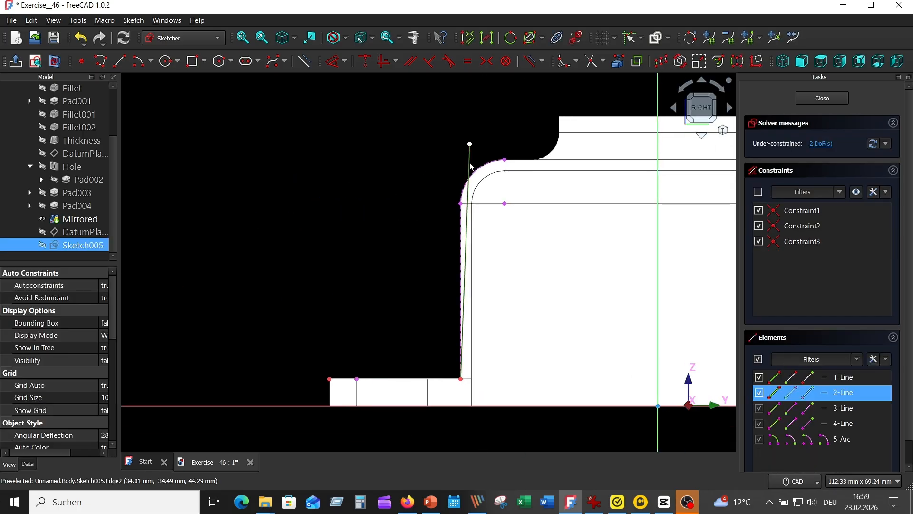
left_click(384, 62)
Draw a slanted line from the tab's outer corner past the body's corner arc and make it tangent to that arc
left_click(119, 61)
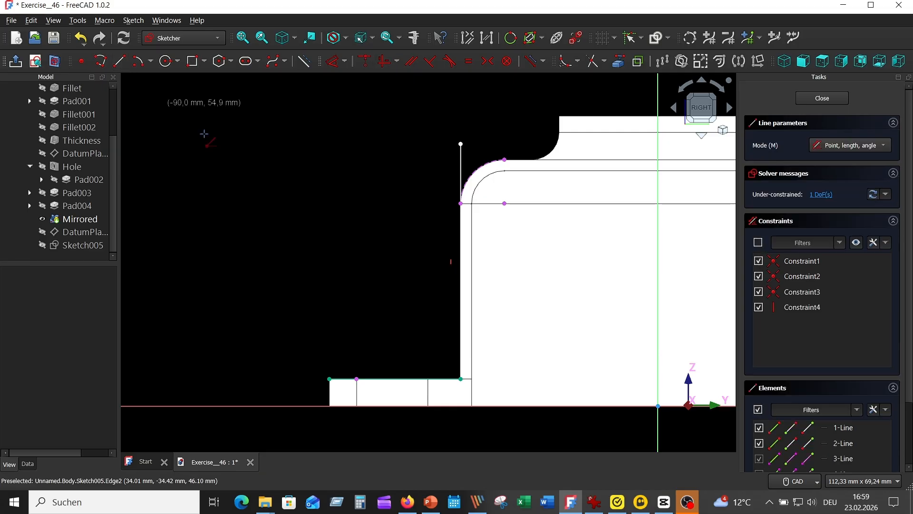
left_click(330, 379)
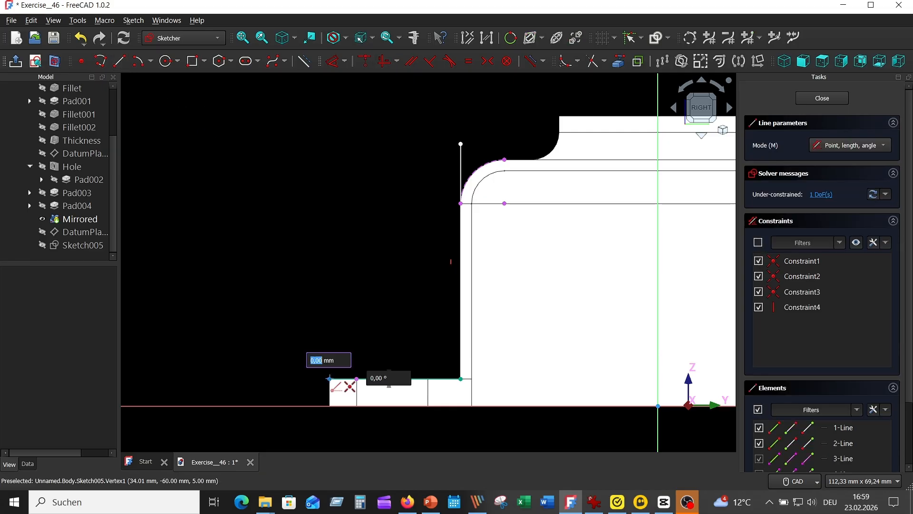
left_click(487, 136)
key("Escape")
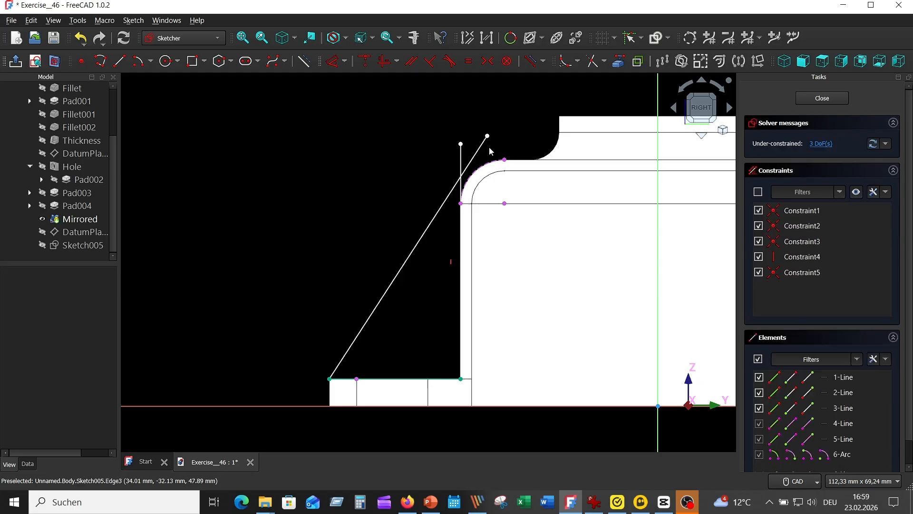
left_click(478, 150)
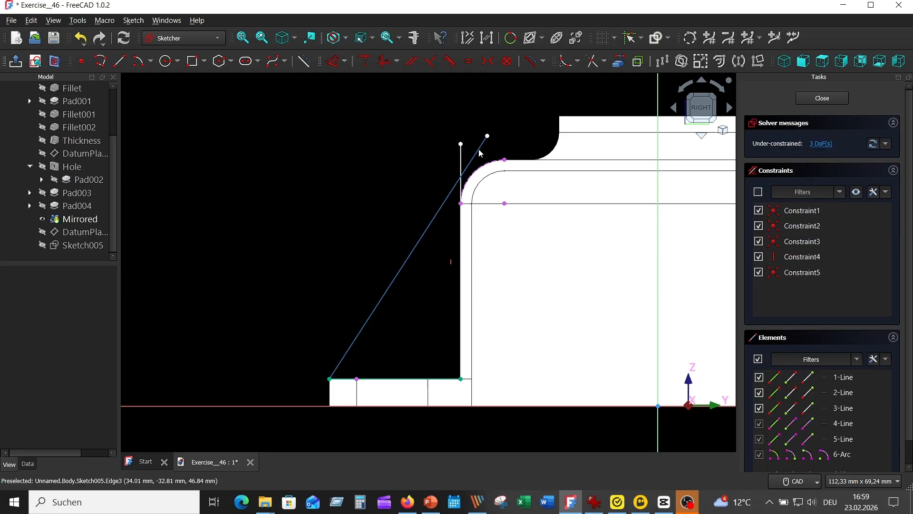
left_click(477, 174)
left_click(449, 61)
Trim the slanted line at its tangent point on the corner arc and the vertical line at the arc's lower end
scroll(432, 197, "up", 3)
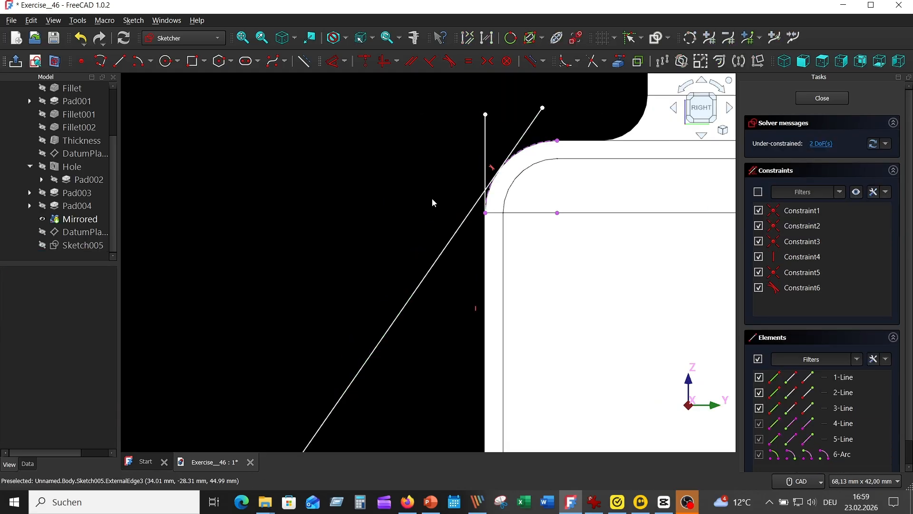
middle_click_drag(431, 198, 326, 180)
scroll(326, 181, "up", 3)
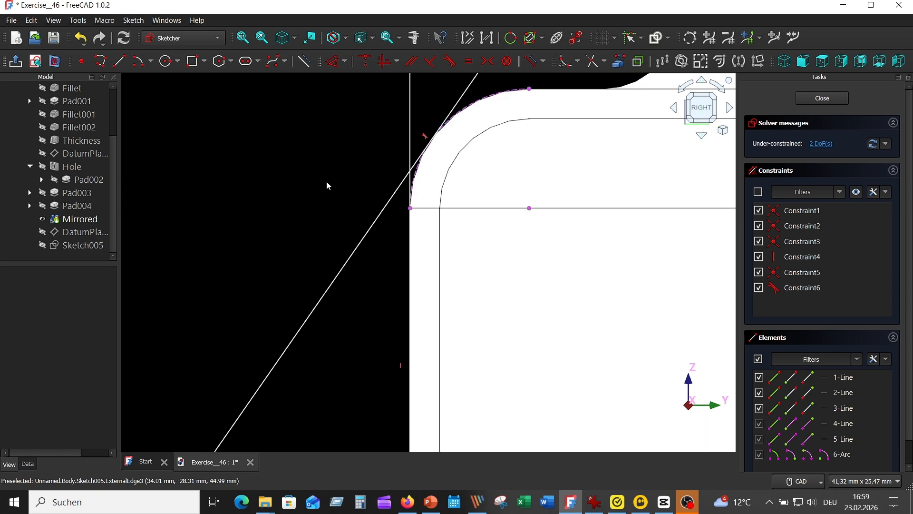
left_click(592, 61)
left_click(445, 121)
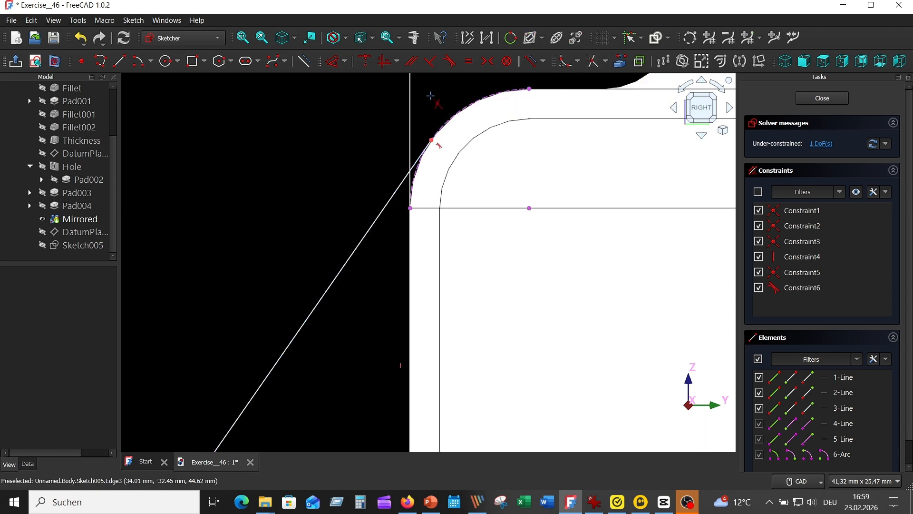
left_click(410, 112)
scroll(440, 188, "up", 2)
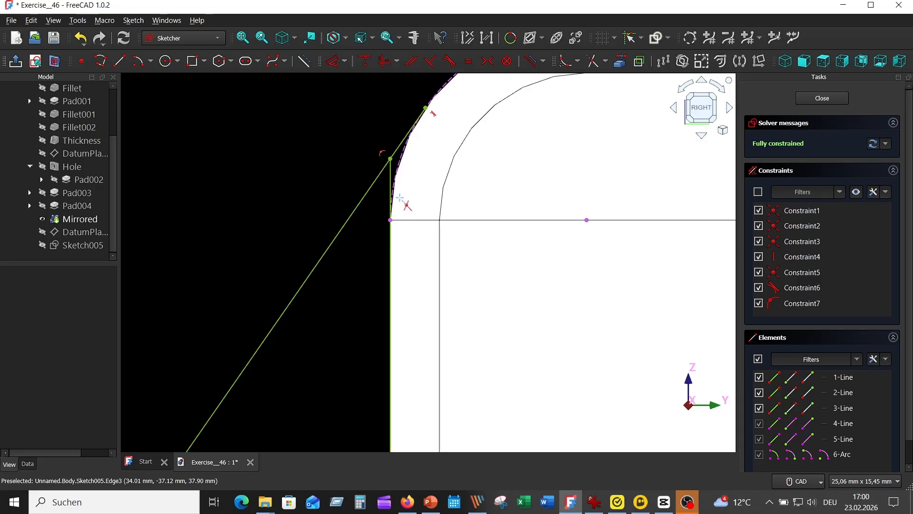
left_click(389, 184)
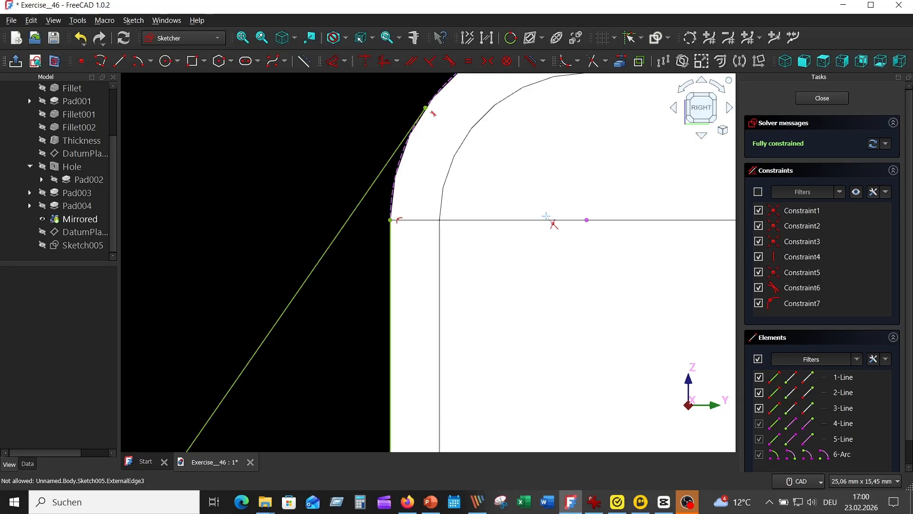
Hide the Mirrored feature and close the rib profile with an 8 mm radius arc between the trimmed ends of the vertical and slanted lines
scroll(504, 276, "down", 3)
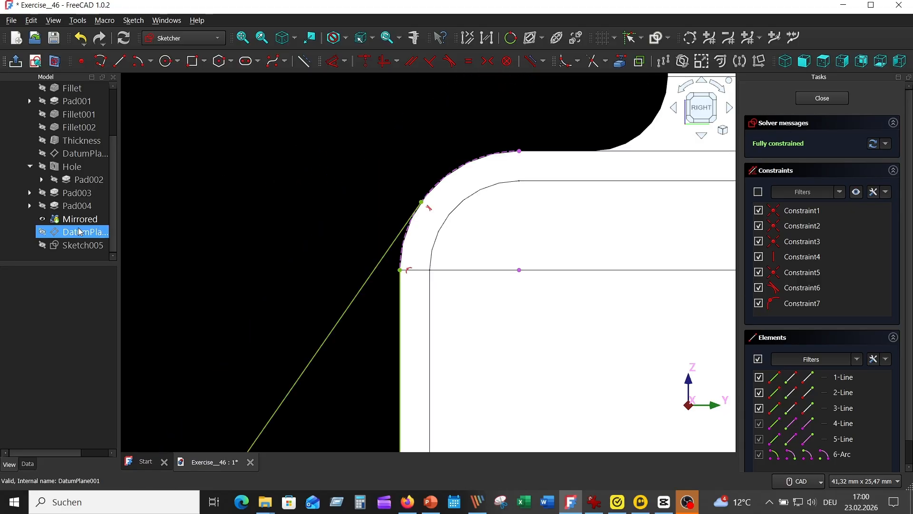
left_click(44, 220)
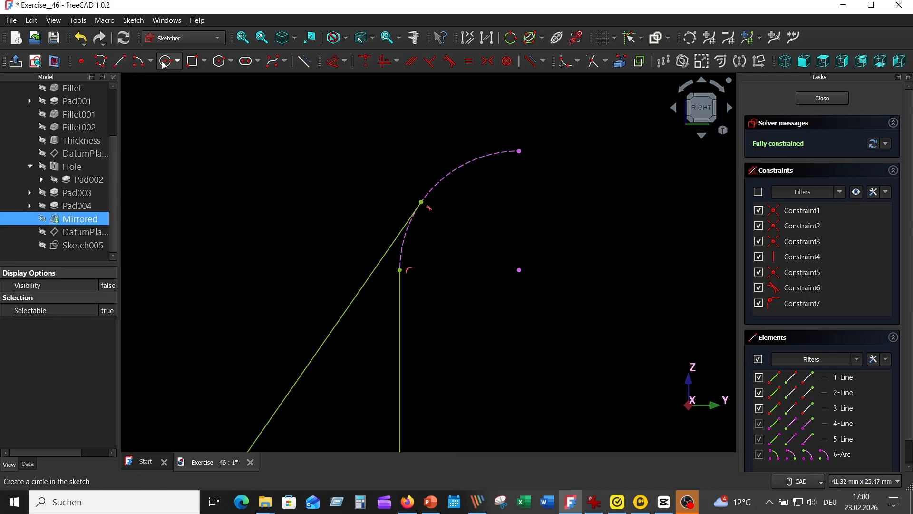
left_click(138, 61)
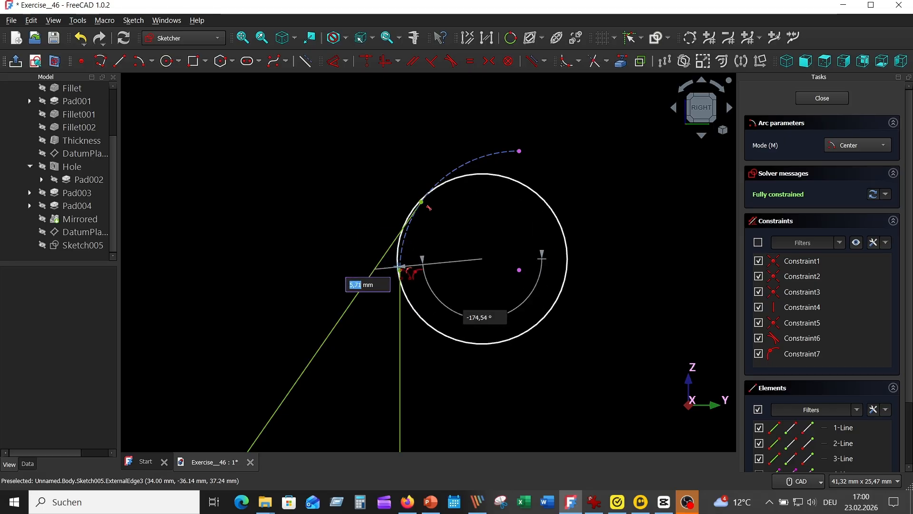
left_click(400, 270)
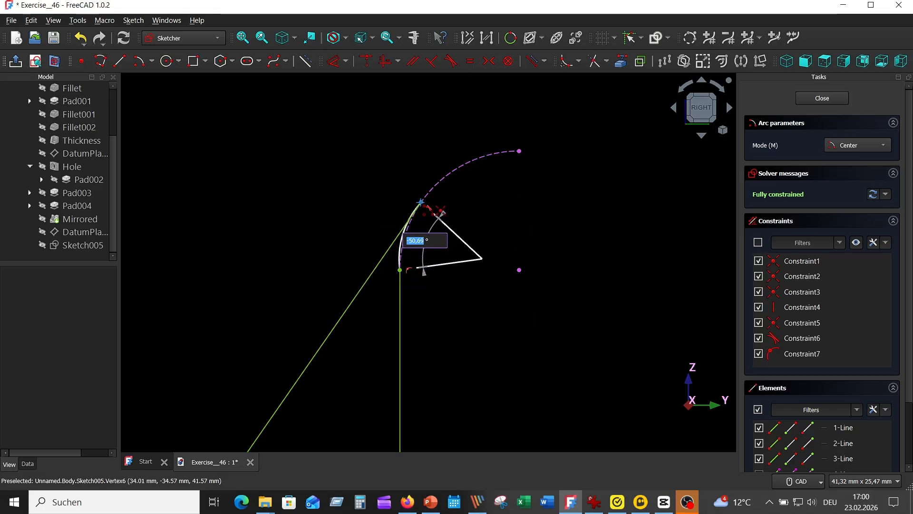
left_click(421, 202)
right_click(497, 225)
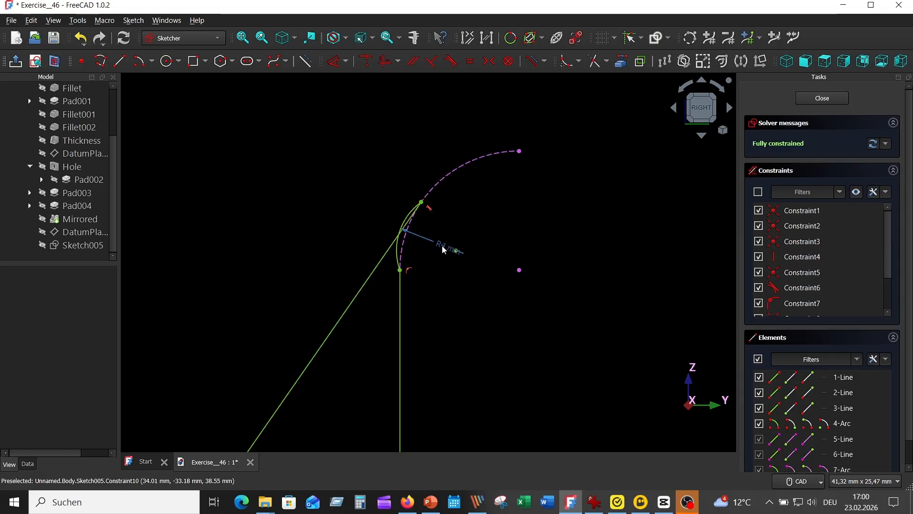
double_click(443, 250)
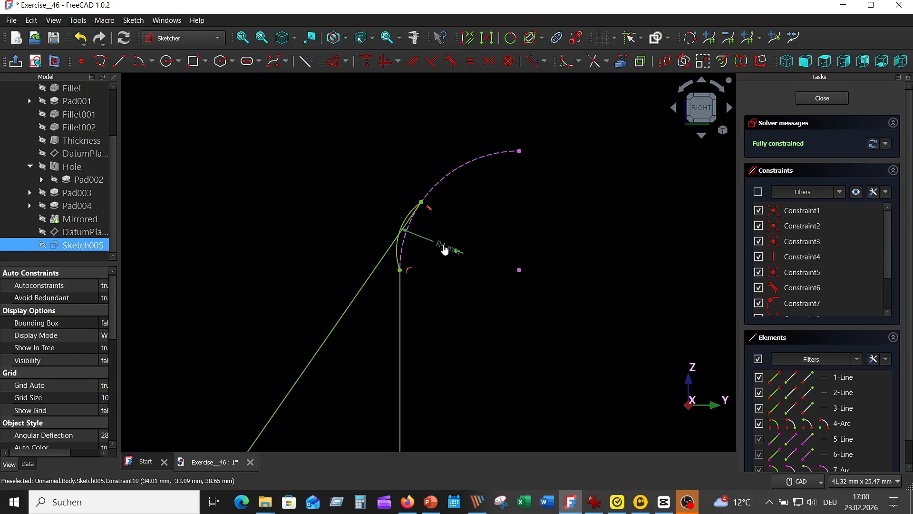
key("Return")
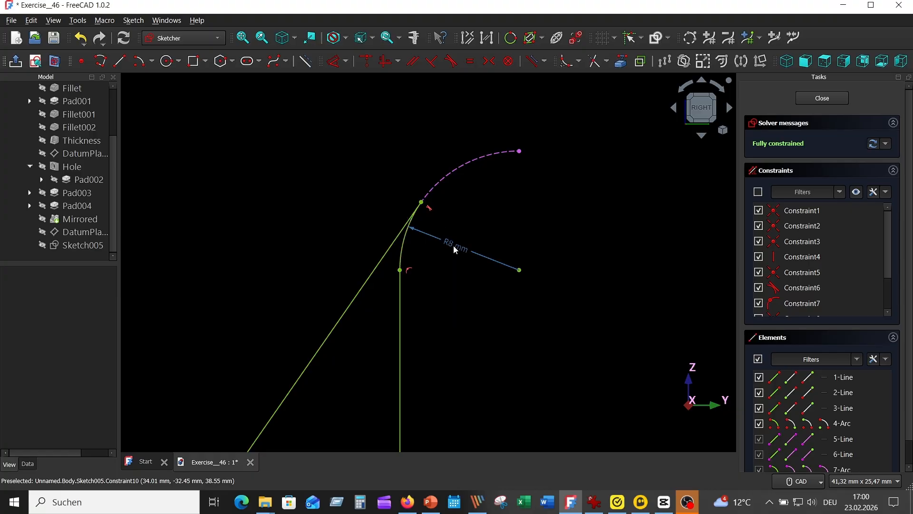
Show the Pad004 feature and close the rib sketch
scroll(542, 261, "down", 2)
scroll(528, 259, "down", 2)
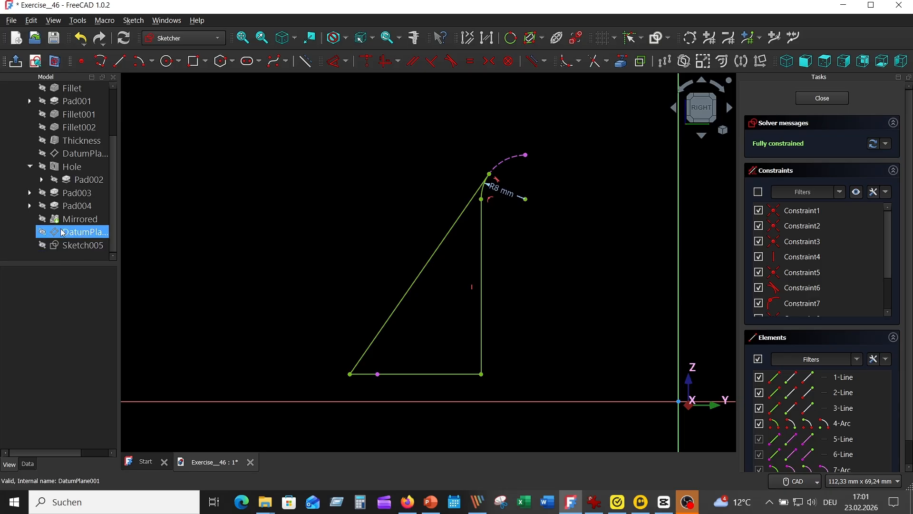
left_click(43, 206)
scroll(276, 216, "down", 1)
scroll(276, 216, "down", 1)
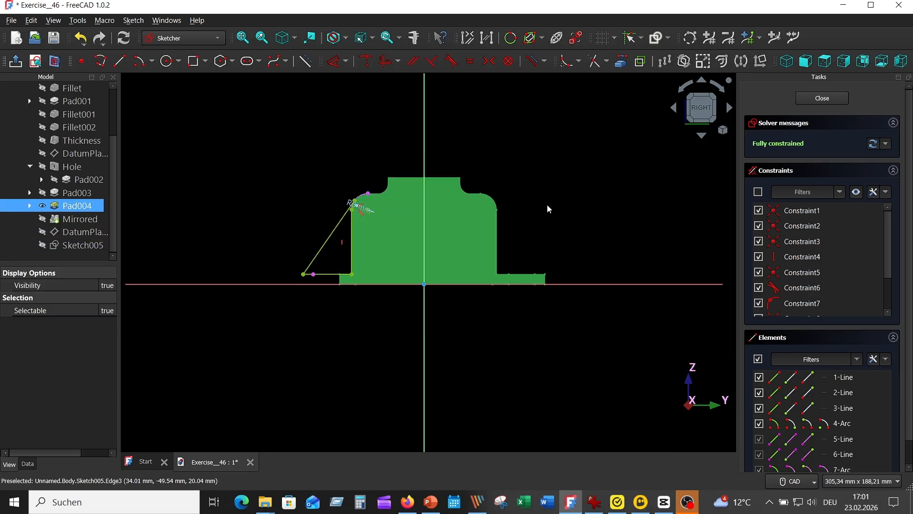
left_click(821, 100)
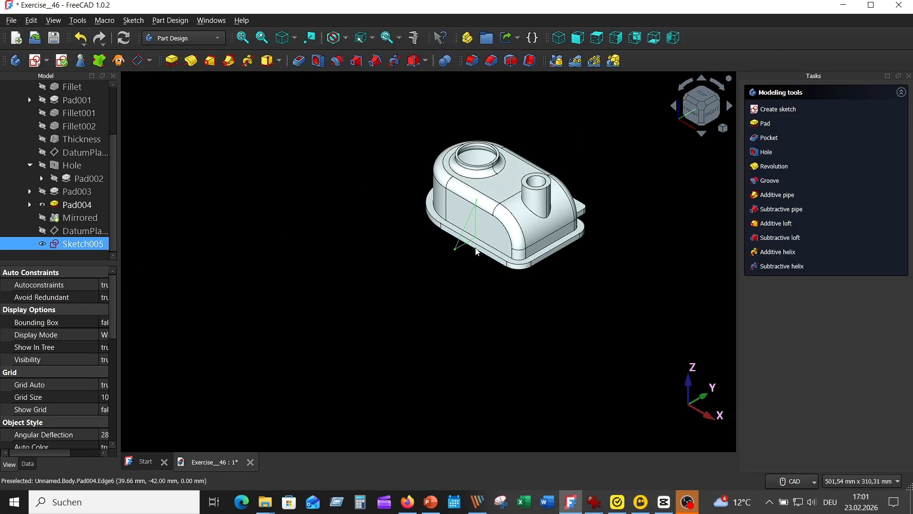
Check the rib thickness in the reference drawing and pad the rib sketch 4 mm, symmetric to its plane
left_click(172, 61)
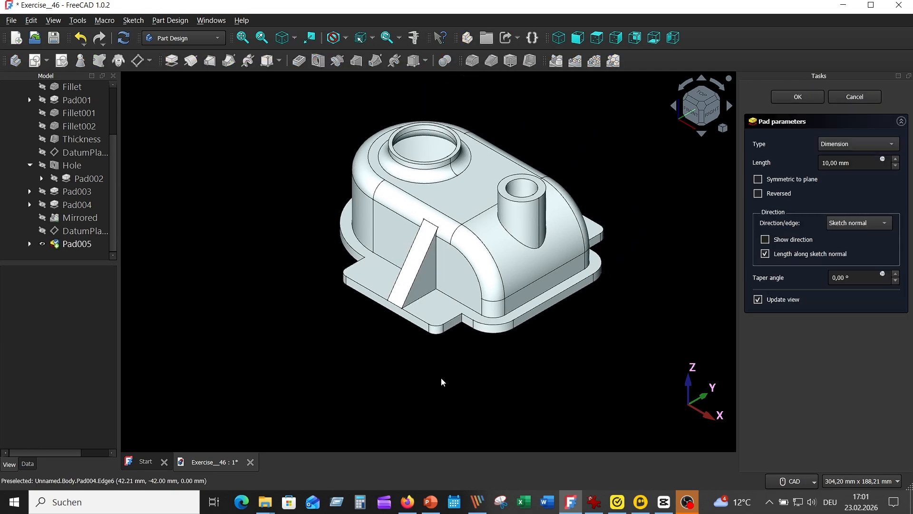
left_click(827, 163)
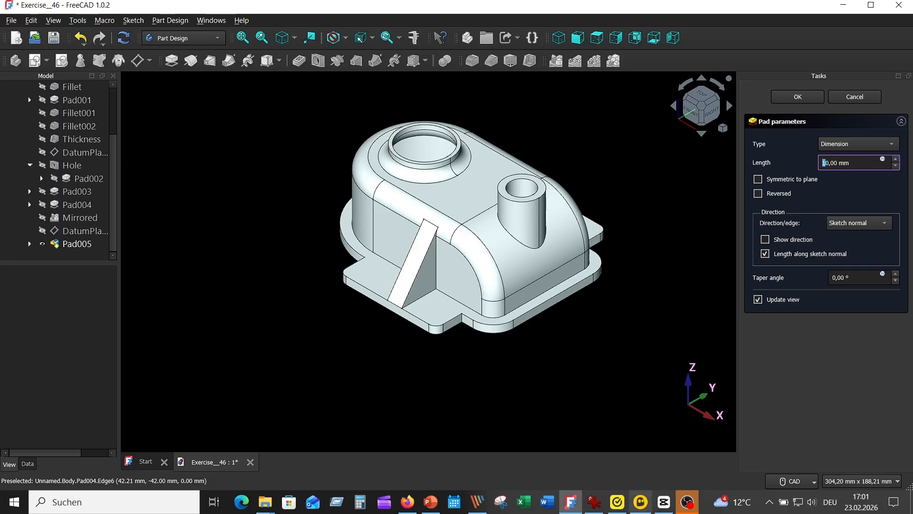
left_click(593, 501)
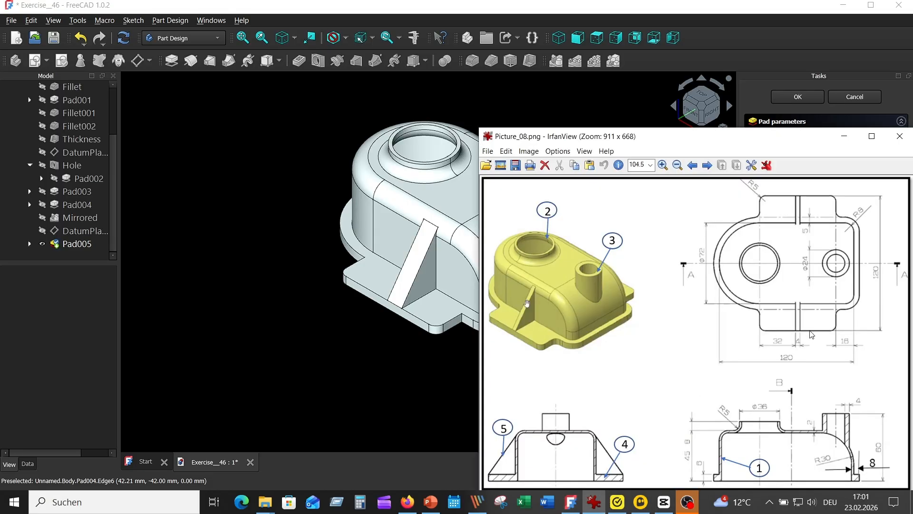
left_click(415, 389)
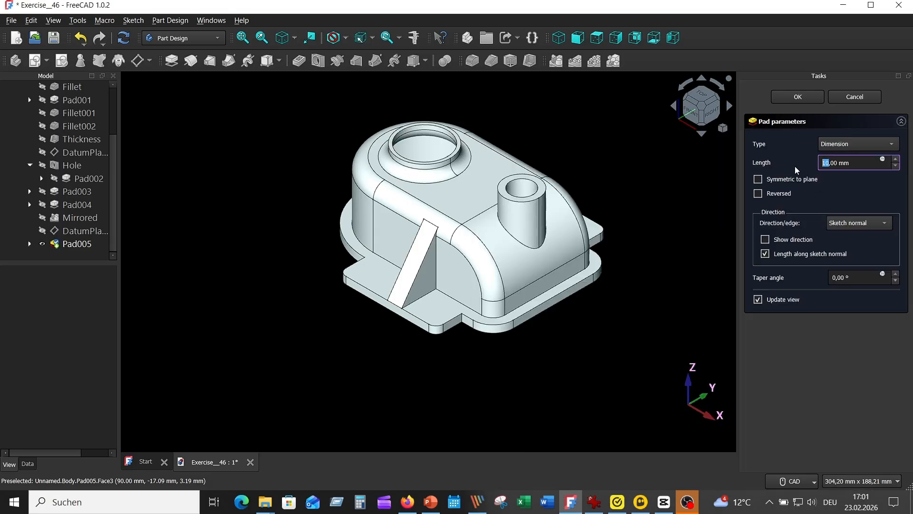
left_click(758, 179)
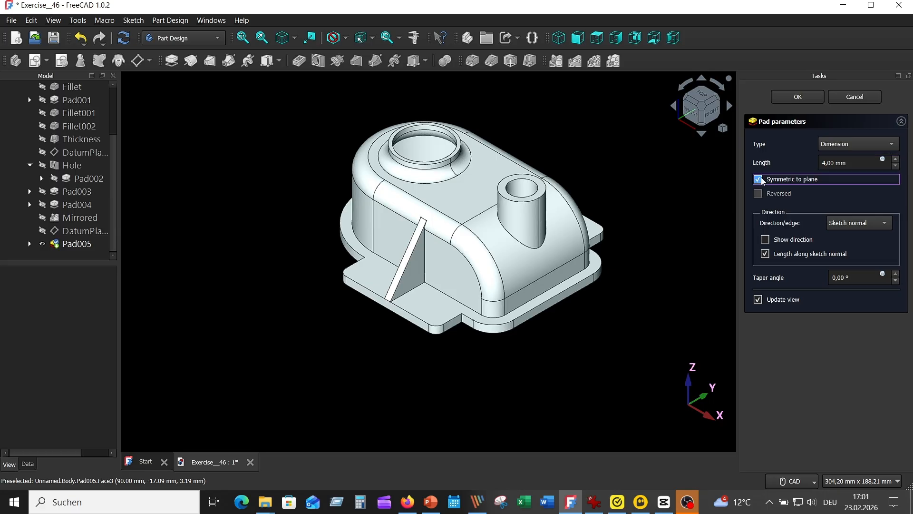
left_click(800, 99)
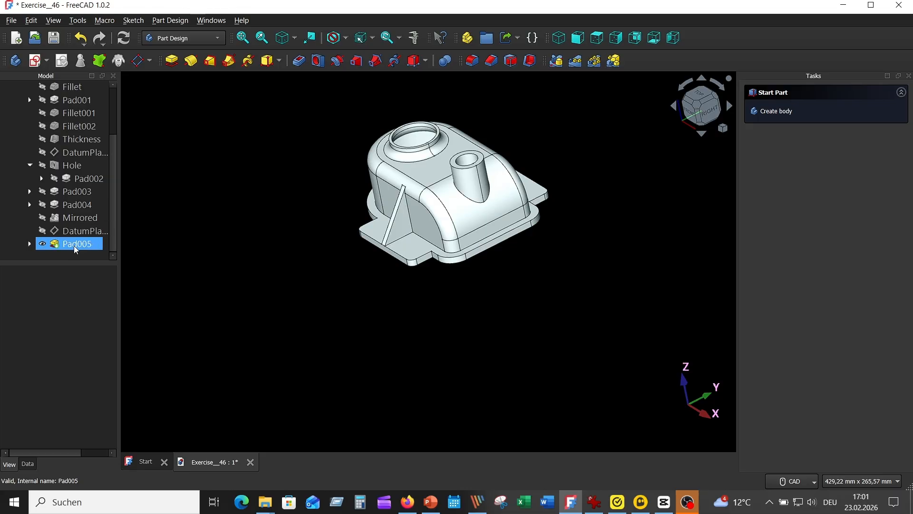
Mirror the support rib pad (Pad005) about the base XZ plane
left_click(73, 244)
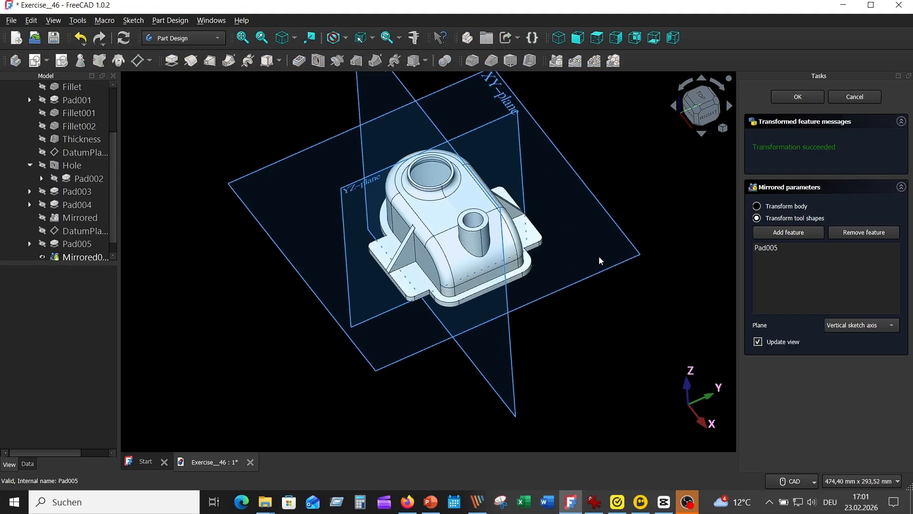
left_click(847, 325)
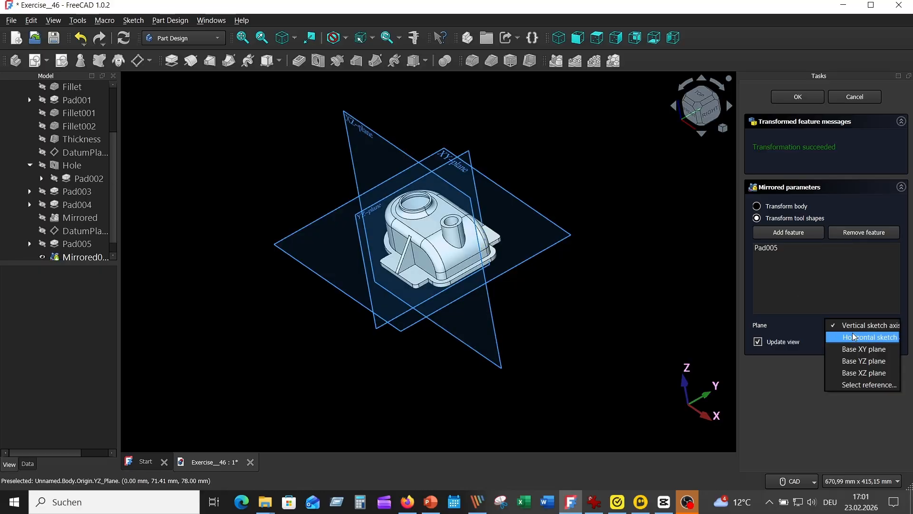
left_click(861, 372)
key("0")
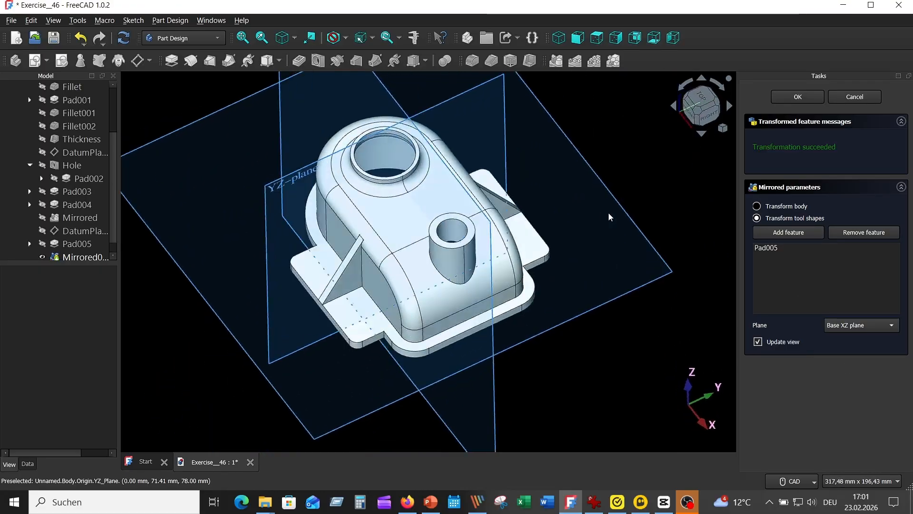
left_click(797, 97)
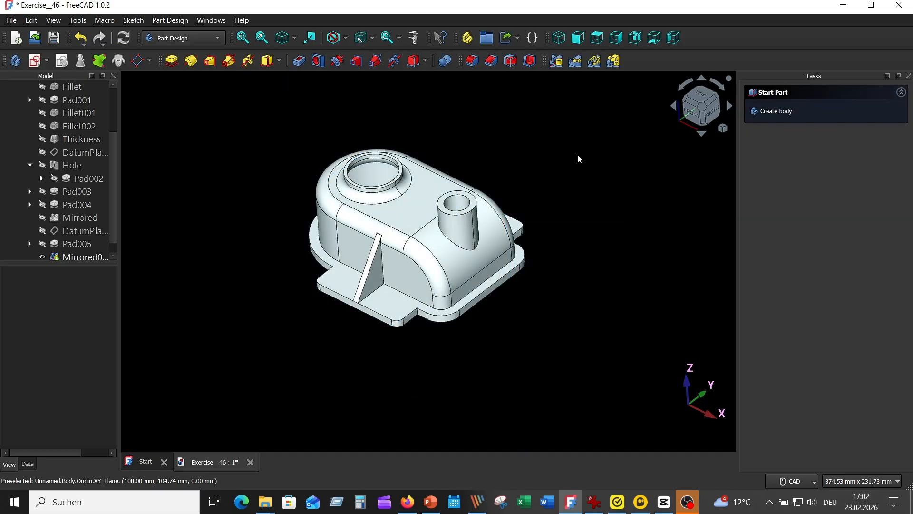
Start a fillet and pick the four vertical inner corner edges where the side tabs meet the base flange
scroll(321, 161, "up", 3)
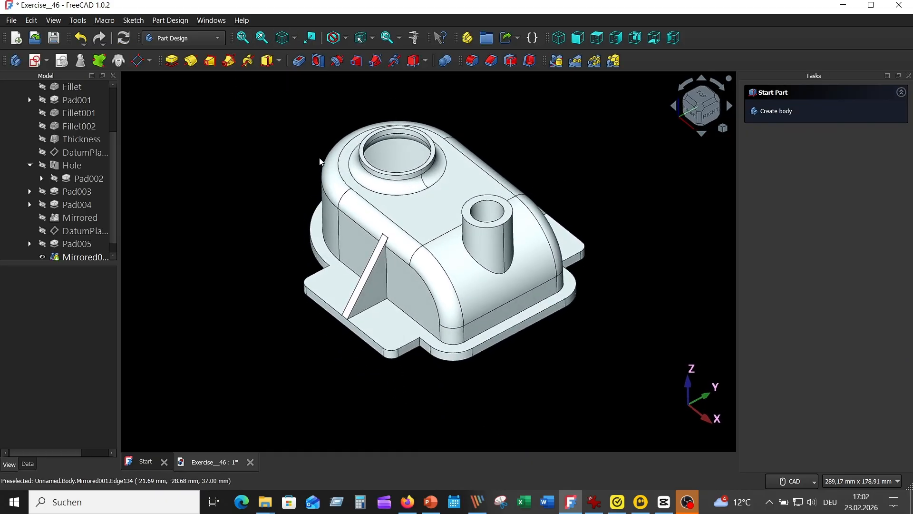
scroll(320, 162, "up", 1)
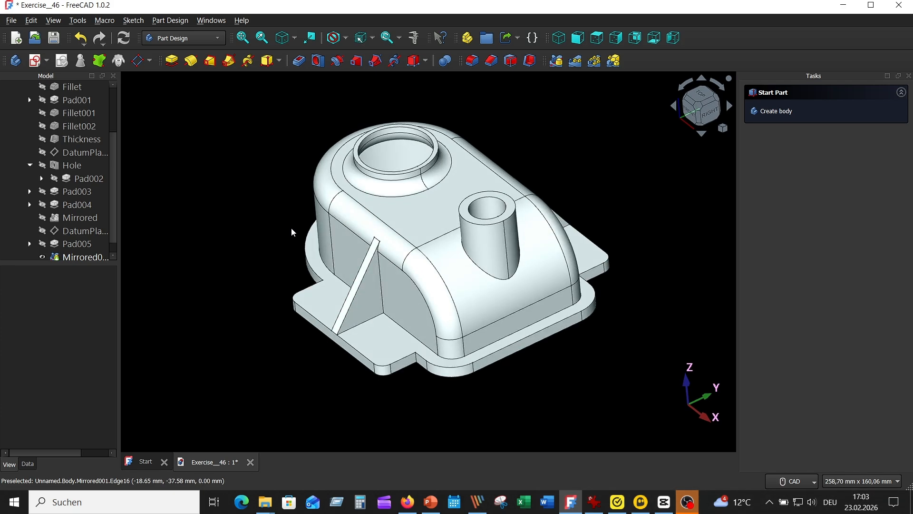
left_click(473, 60)
scroll(487, 371, "up", 10)
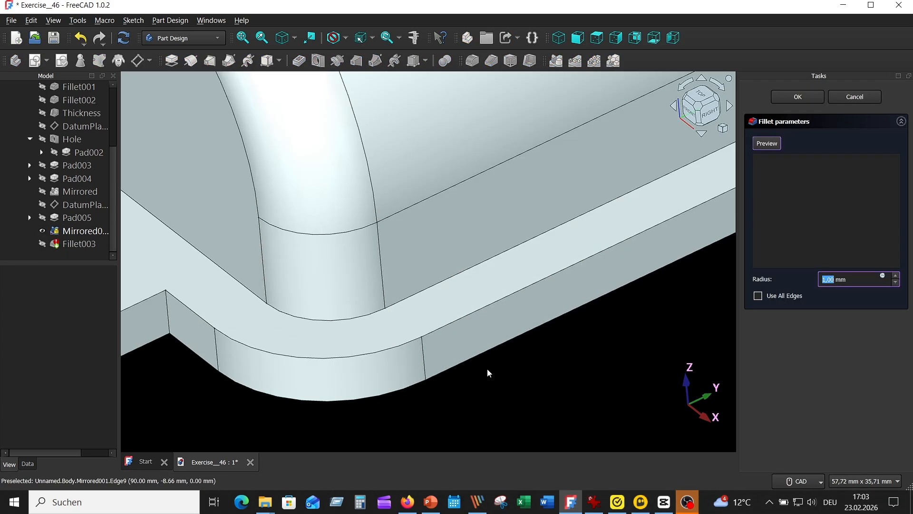
left_click(168, 312)
scroll(208, 378, "down", 11)
middle_click_drag(360, 358, 478, 378)
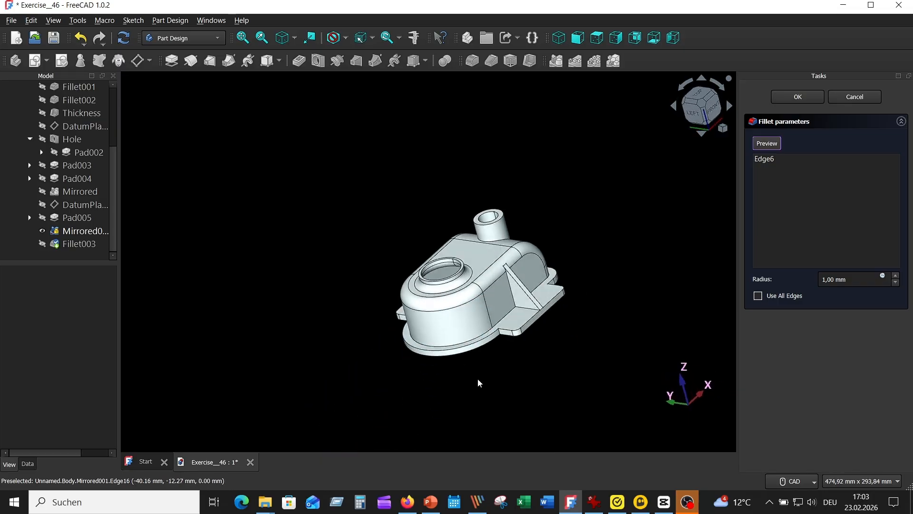
scroll(486, 340, "up", 10)
left_click(365, 268)
scroll(418, 350, "down", 10)
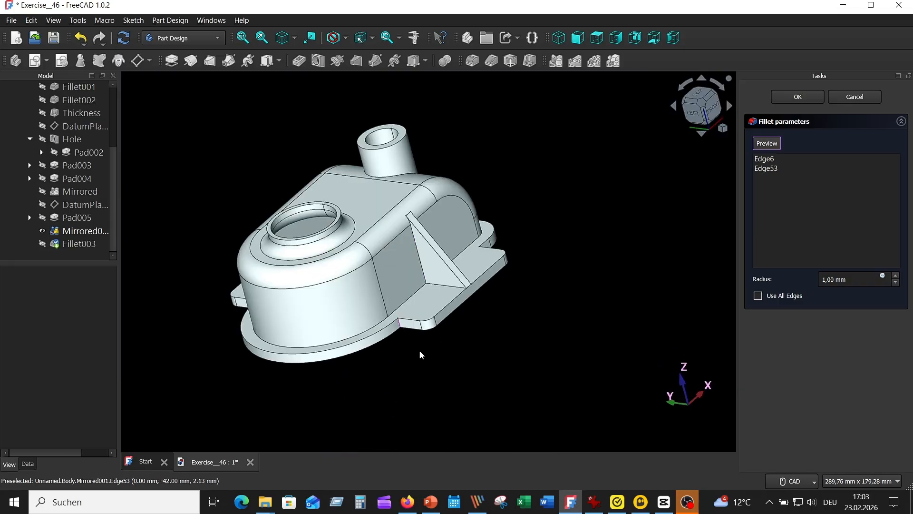
middle_click_drag(426, 349, 456, 354)
scroll(456, 354, "up", 5)
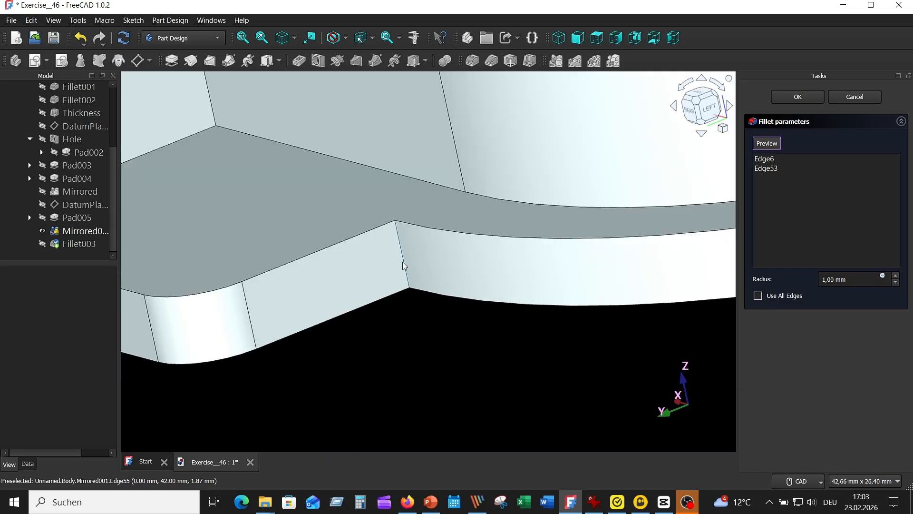
left_click(432, 316)
middle_click_drag(381, 347, 413, 339)
scroll(428, 350, "down", 2)
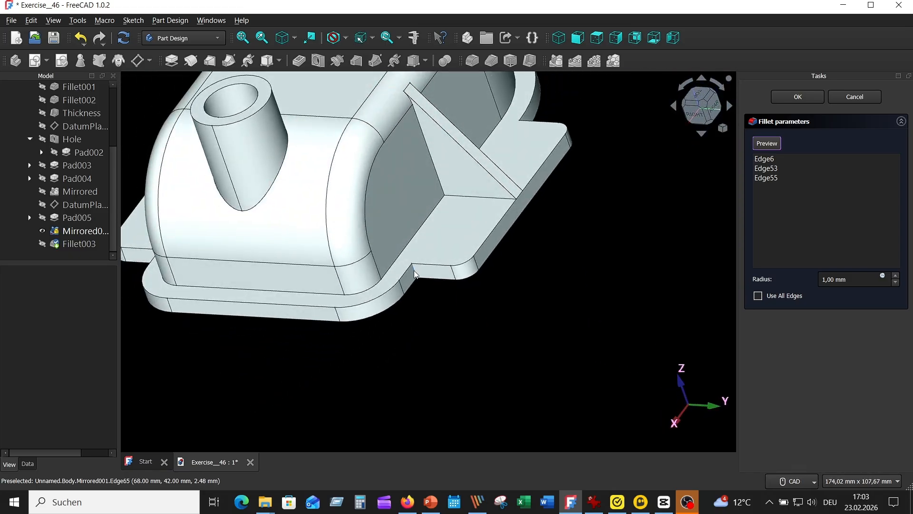
Check the tab corner radius in the reference drawing and fillet the four picked edges with a 5 mm radius
left_click(594, 502)
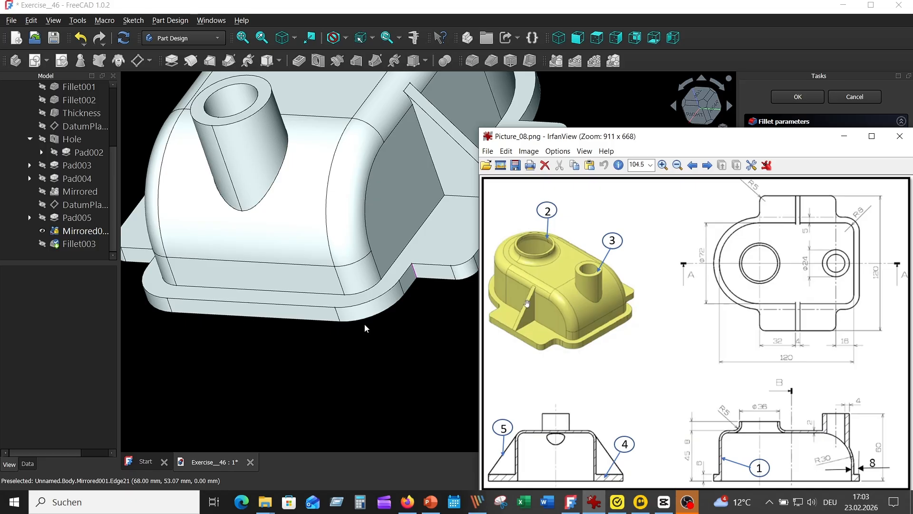
scroll(364, 323, "down", 2)
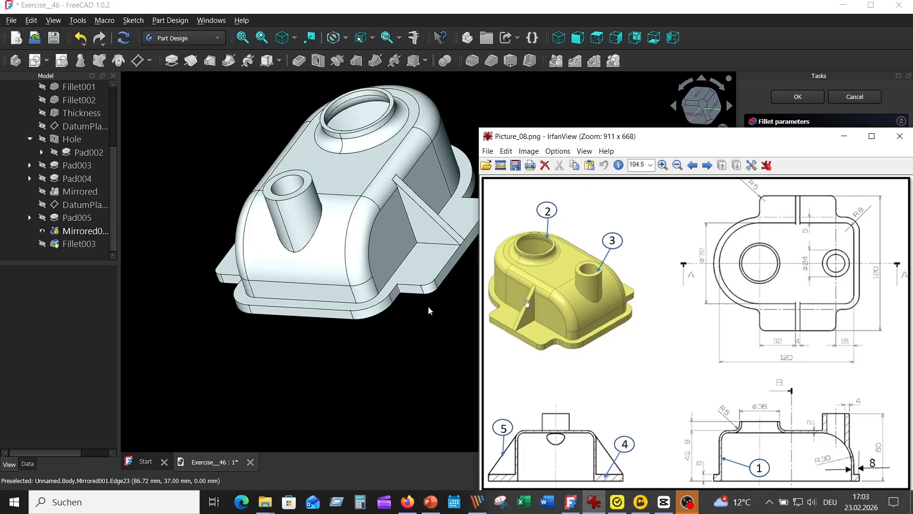
left_click(584, 110)
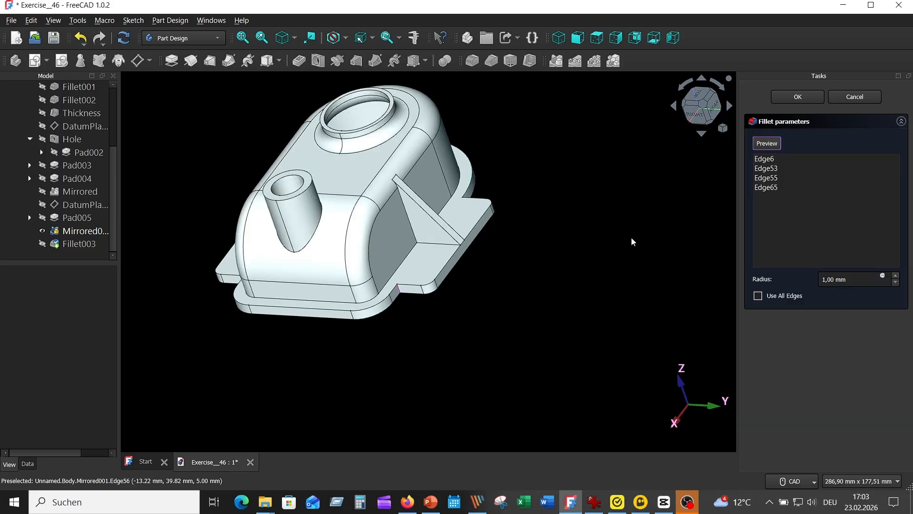
left_click(897, 276)
left_click(896, 276)
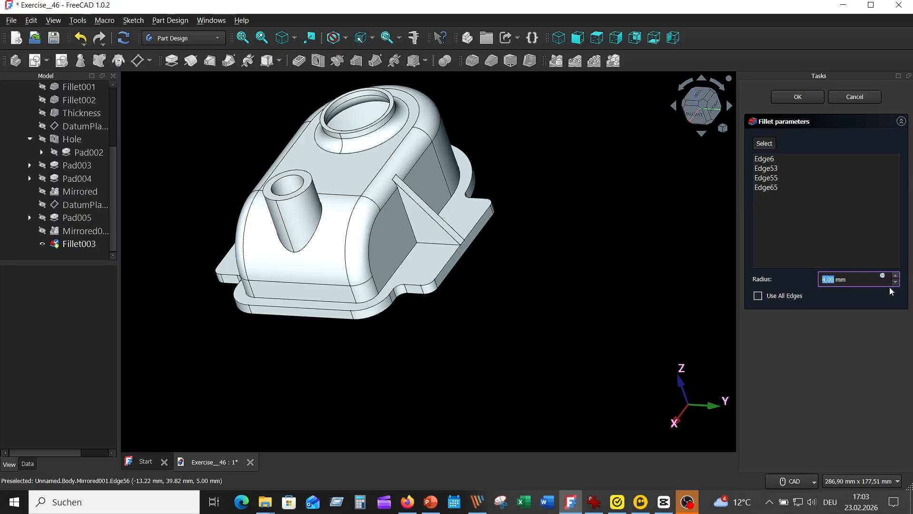
left_click(896, 276)
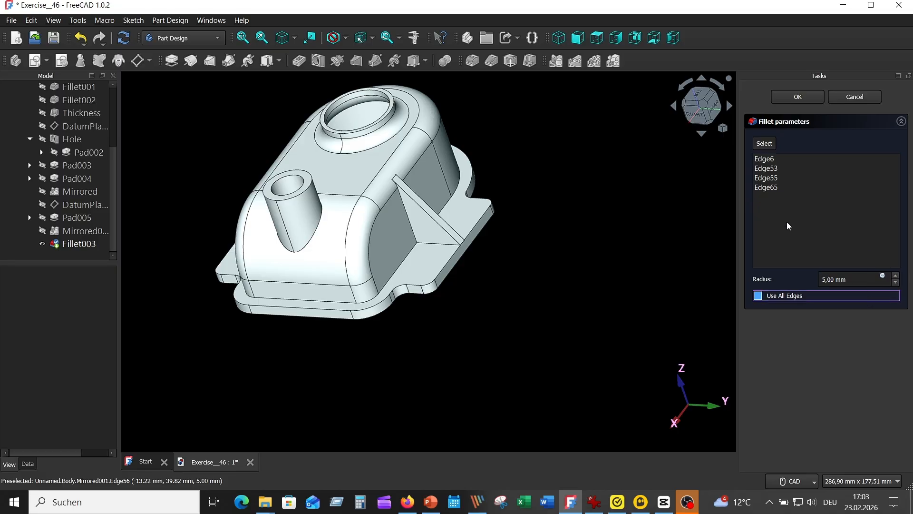
left_click(799, 97)
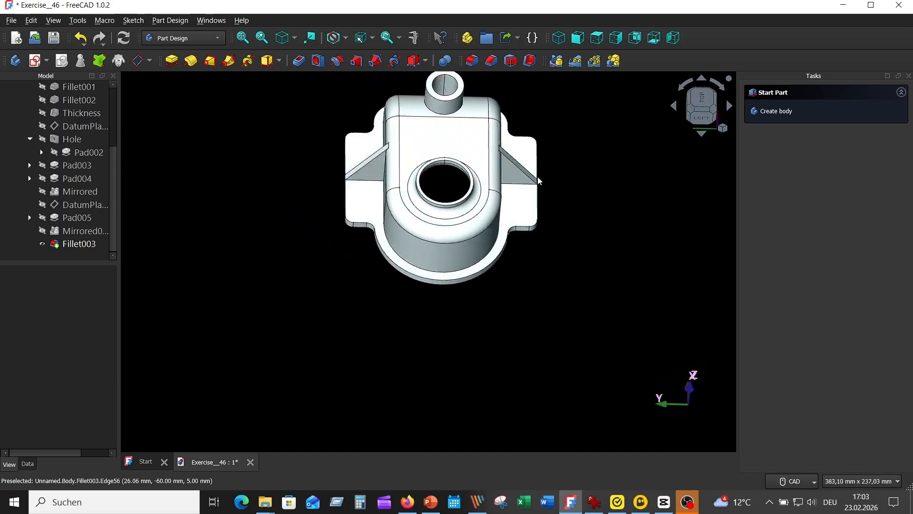
left_click(283, 37)
left_click(243, 36)
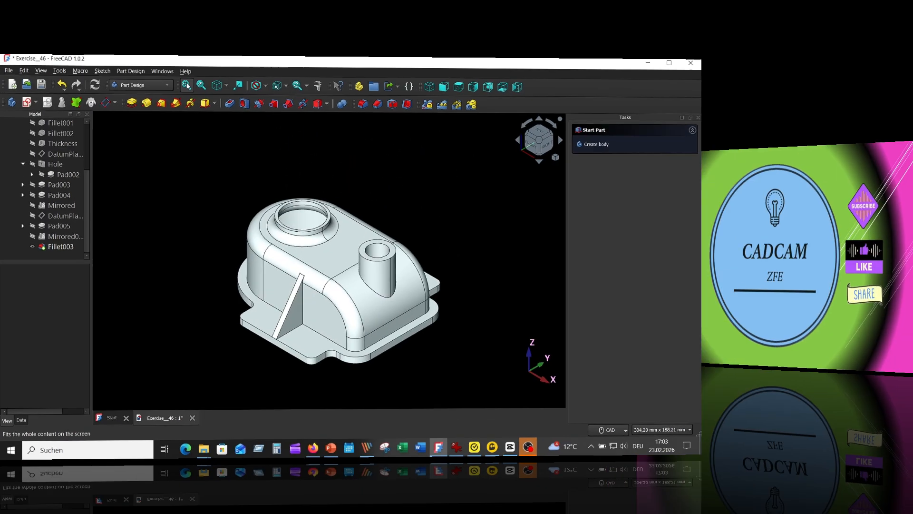